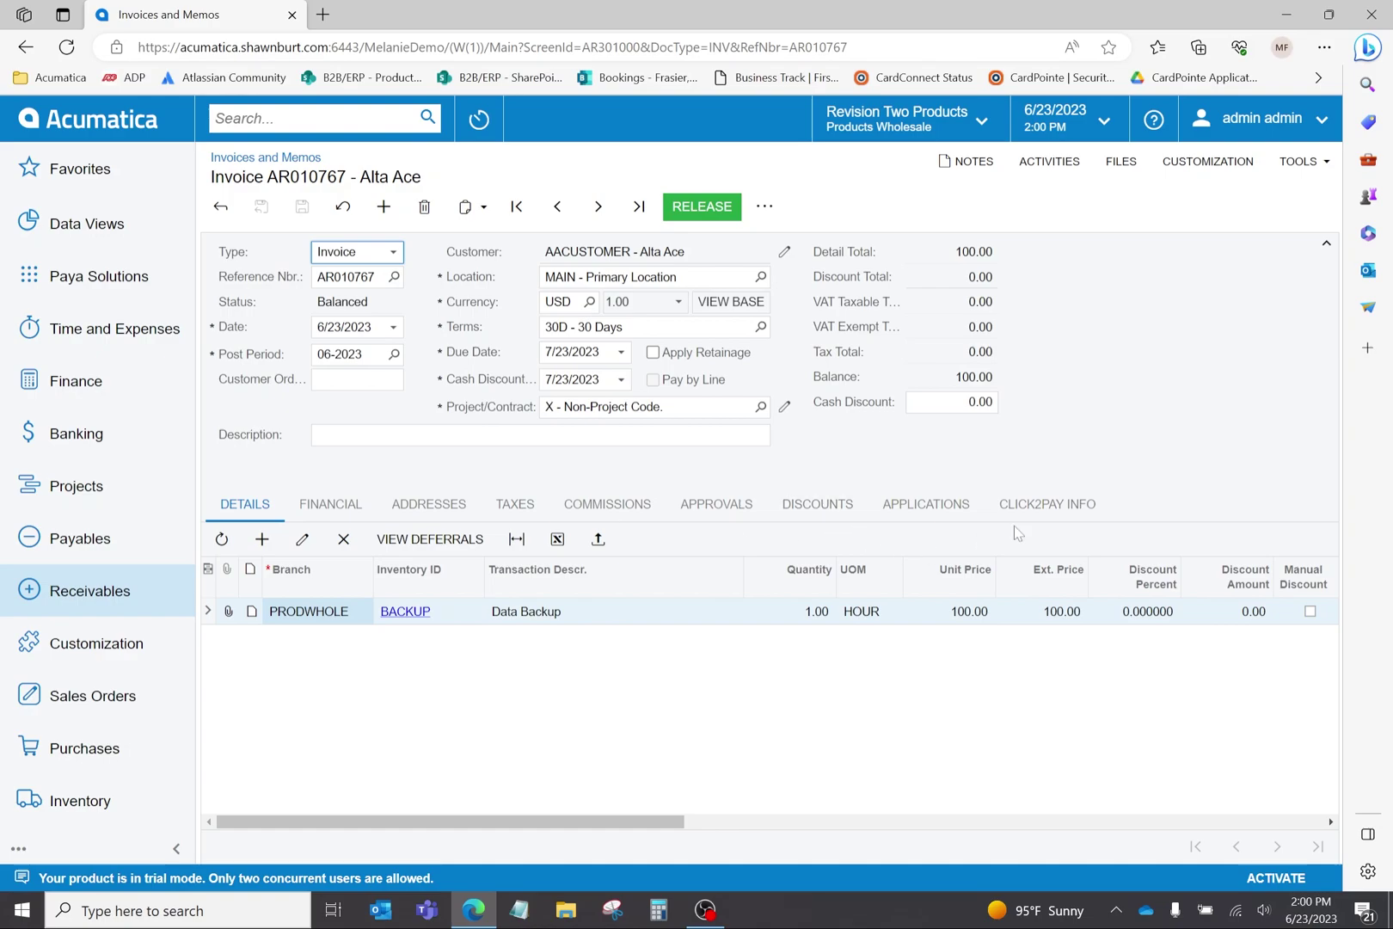
Assign the PCONNECT processing center in the invoice's Click2Pay info, save the invoice, and create its payment link
{"action": "left_click", "coordinate": [1067, 514]}
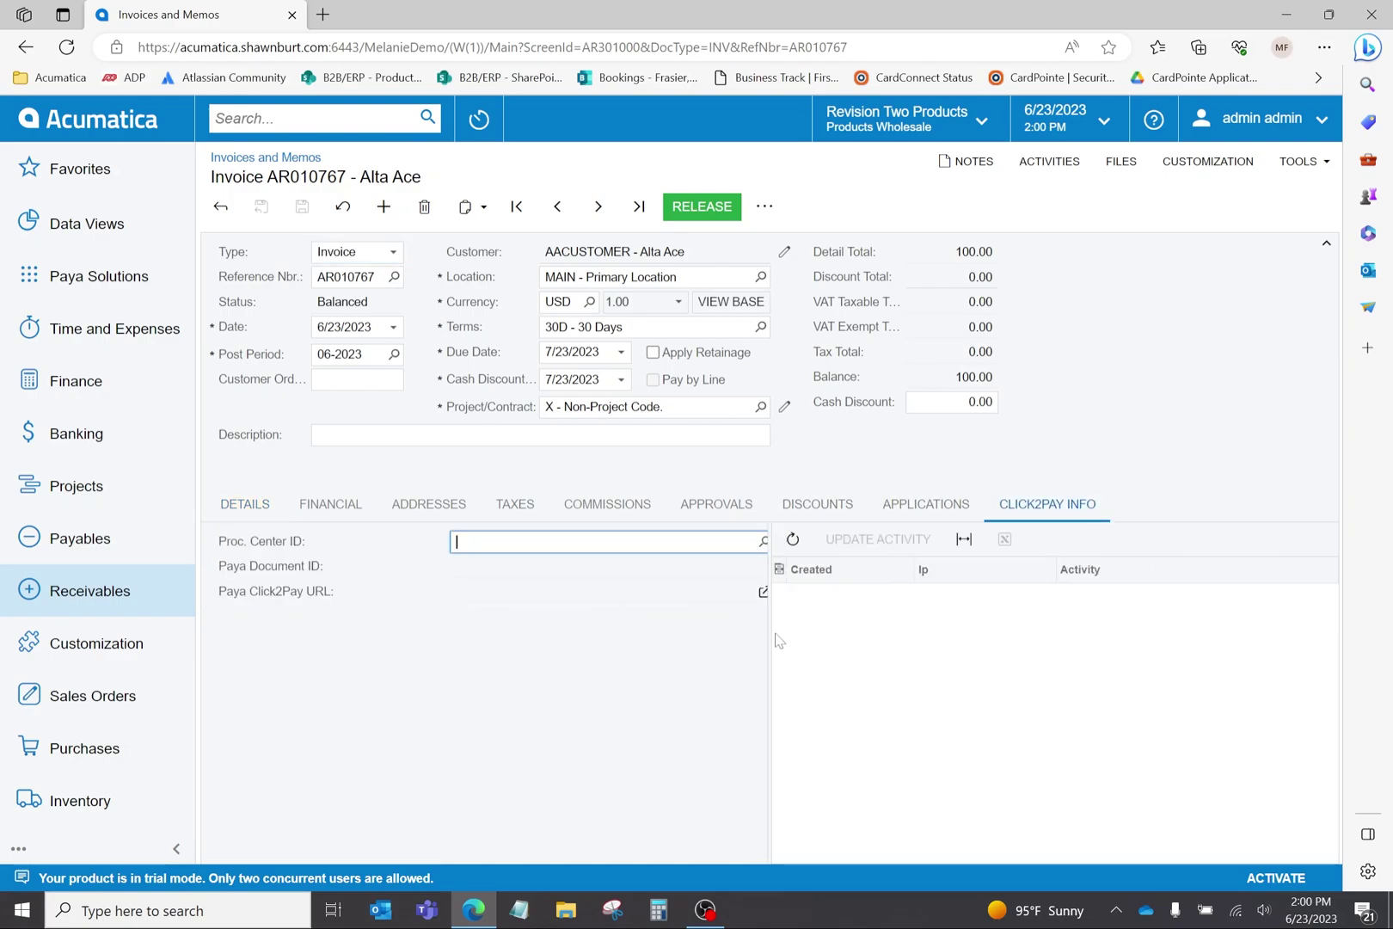
{"action": "left_click_drag", "start_coordinate": [768, 635], "coordinate": [832, 634]}
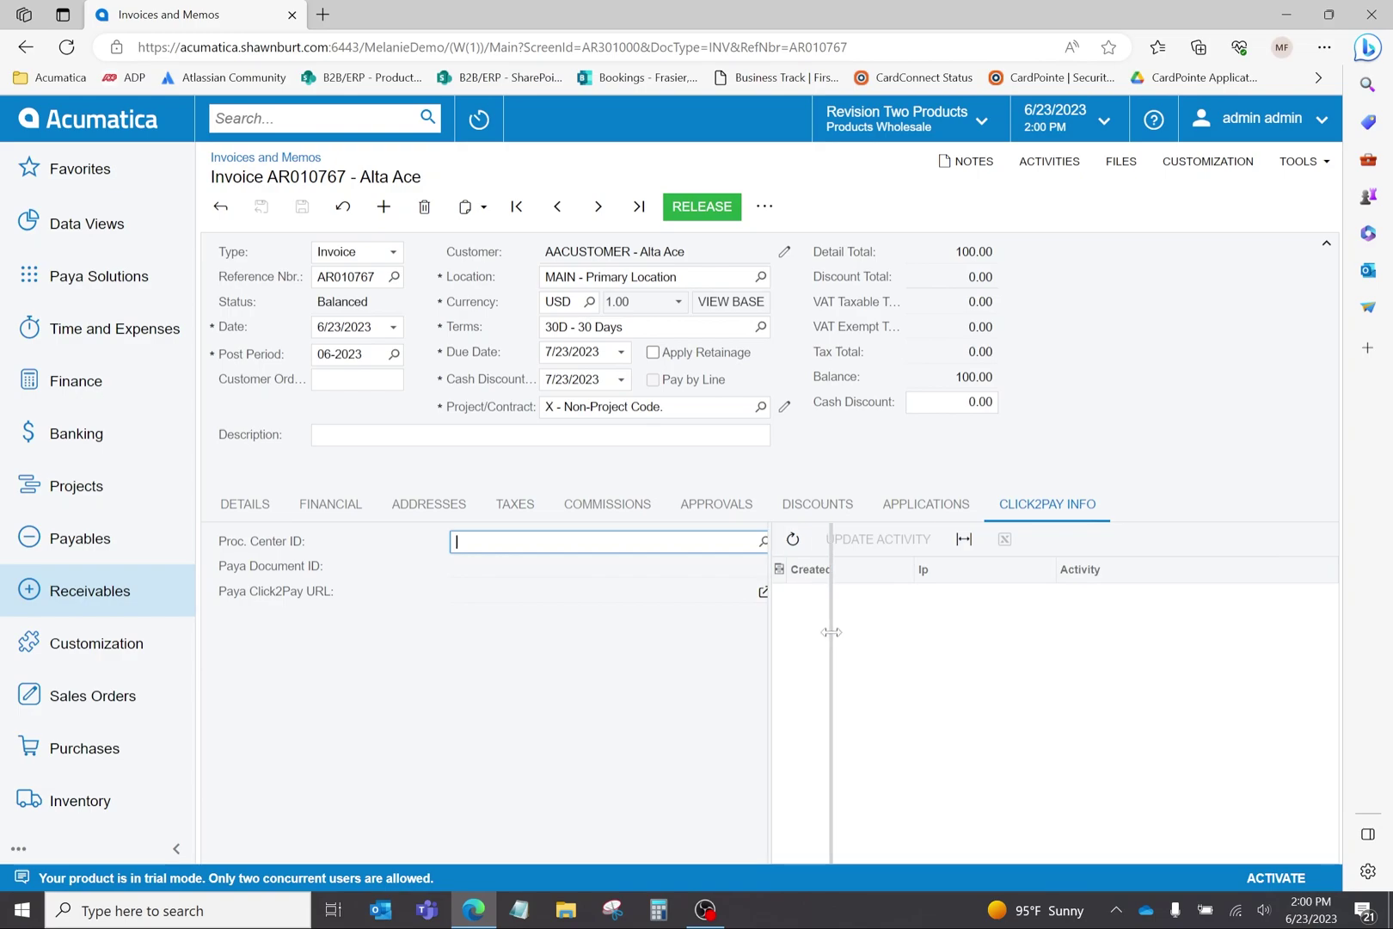
{"action": "left_click", "coordinate": [763, 538]}
{"action": "double_click", "coordinate": [499, 674]}
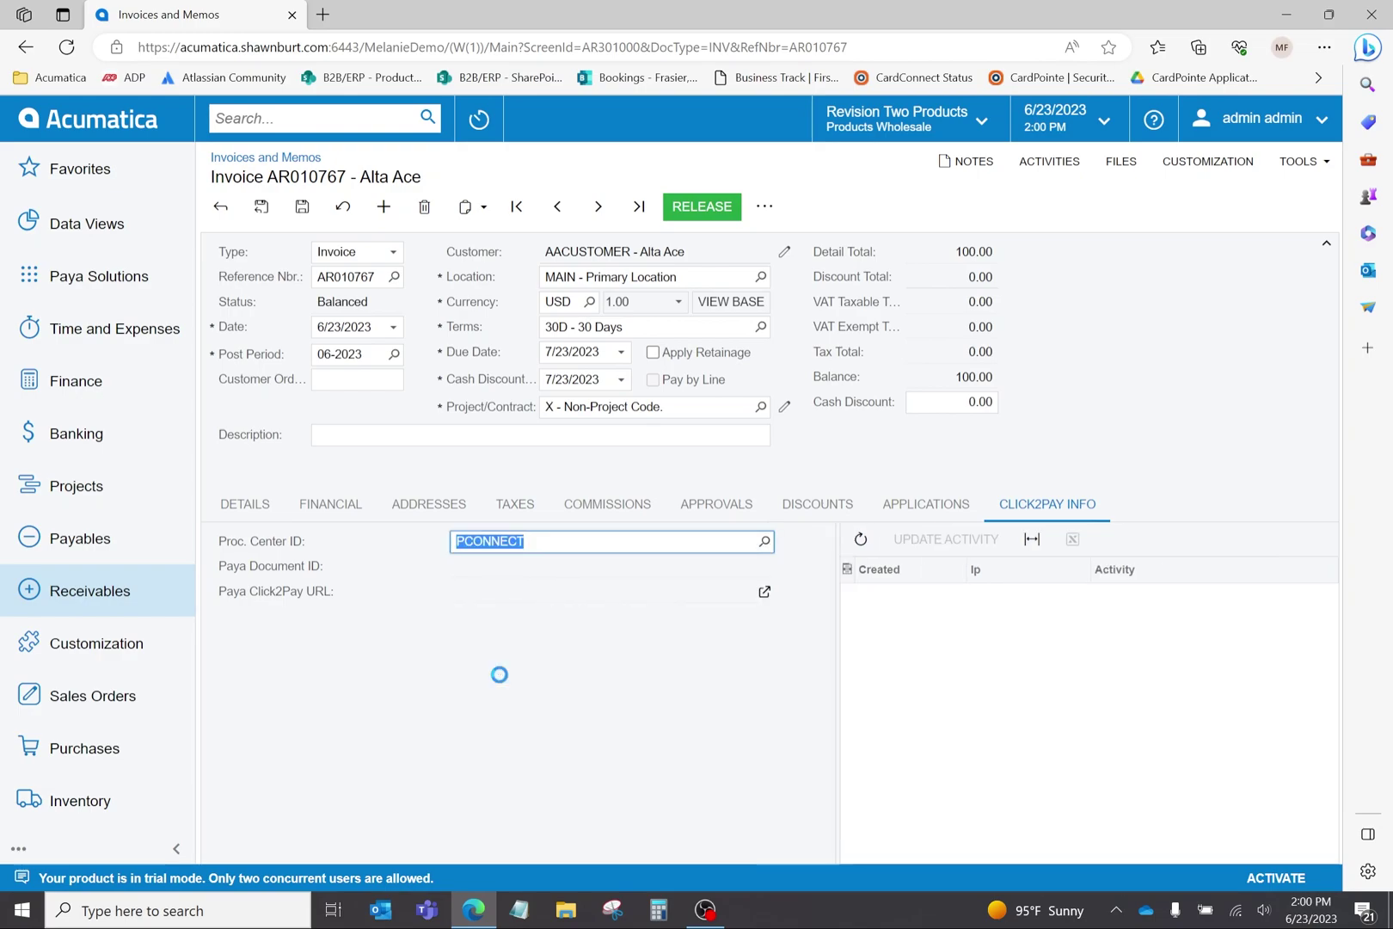
{"action": "left_click", "coordinate": [301, 210]}
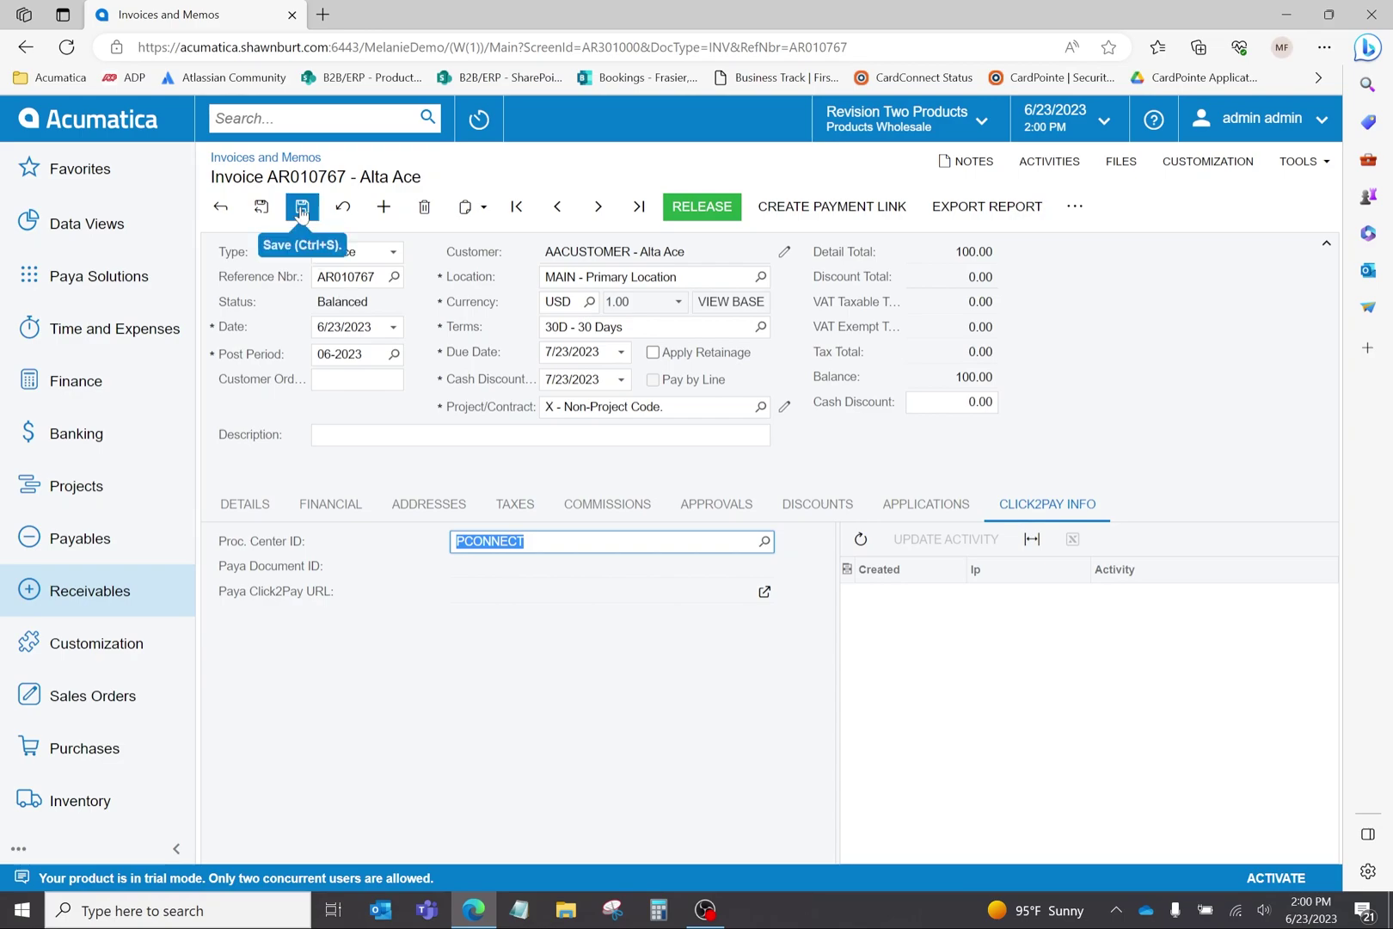
{"action": "left_click", "coordinate": [301, 211]}
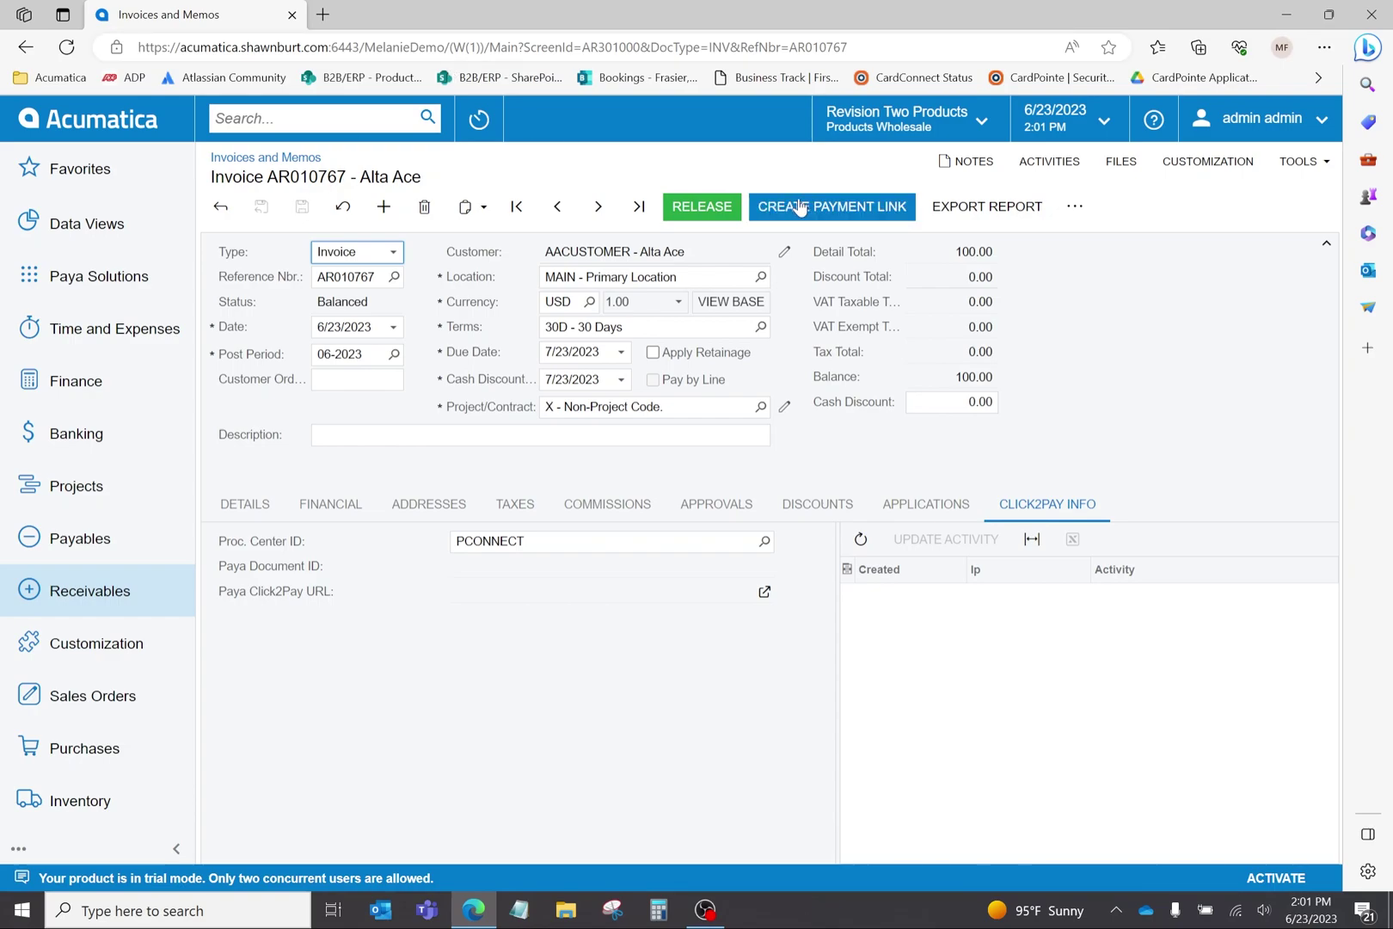
{"action": "left_click", "coordinate": [825, 210]}
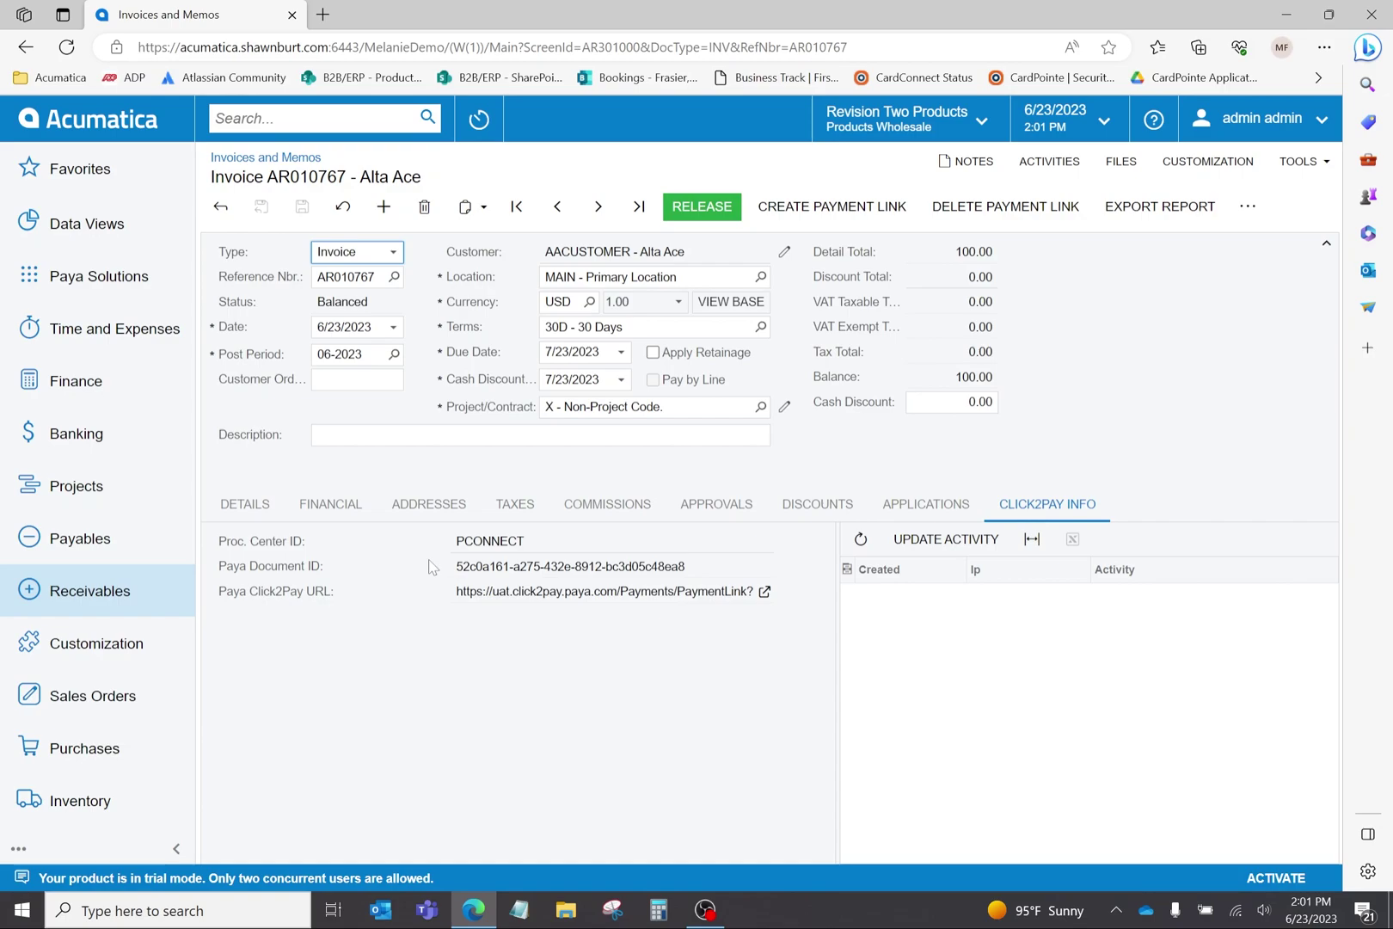
Release the Alta Ace invoice and email it to the customer
{"action": "left_click", "coordinate": [710, 212]}
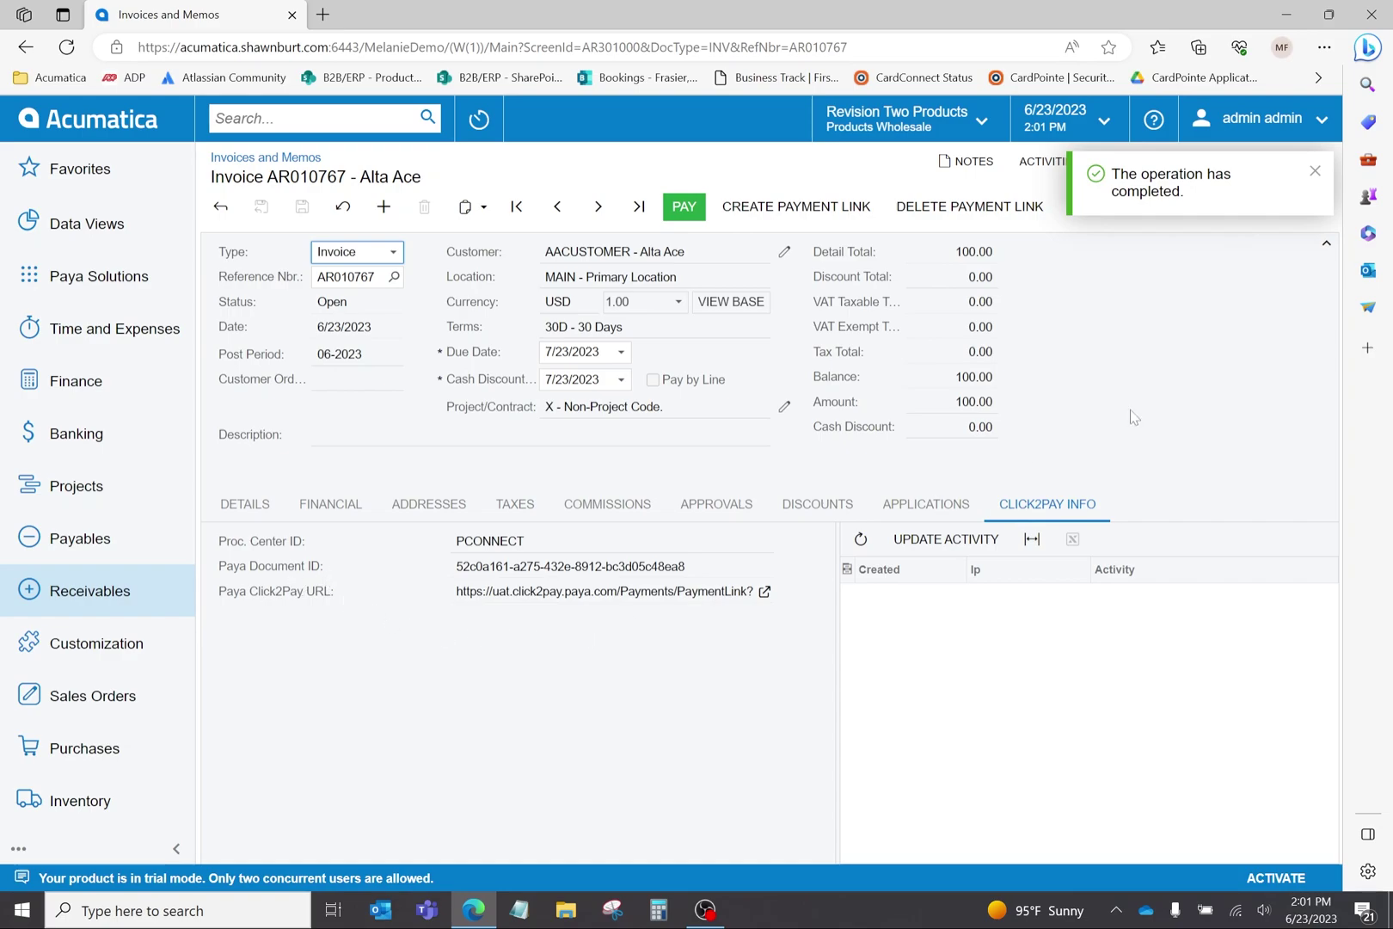
{"action": "left_click", "coordinate": [1315, 177]}
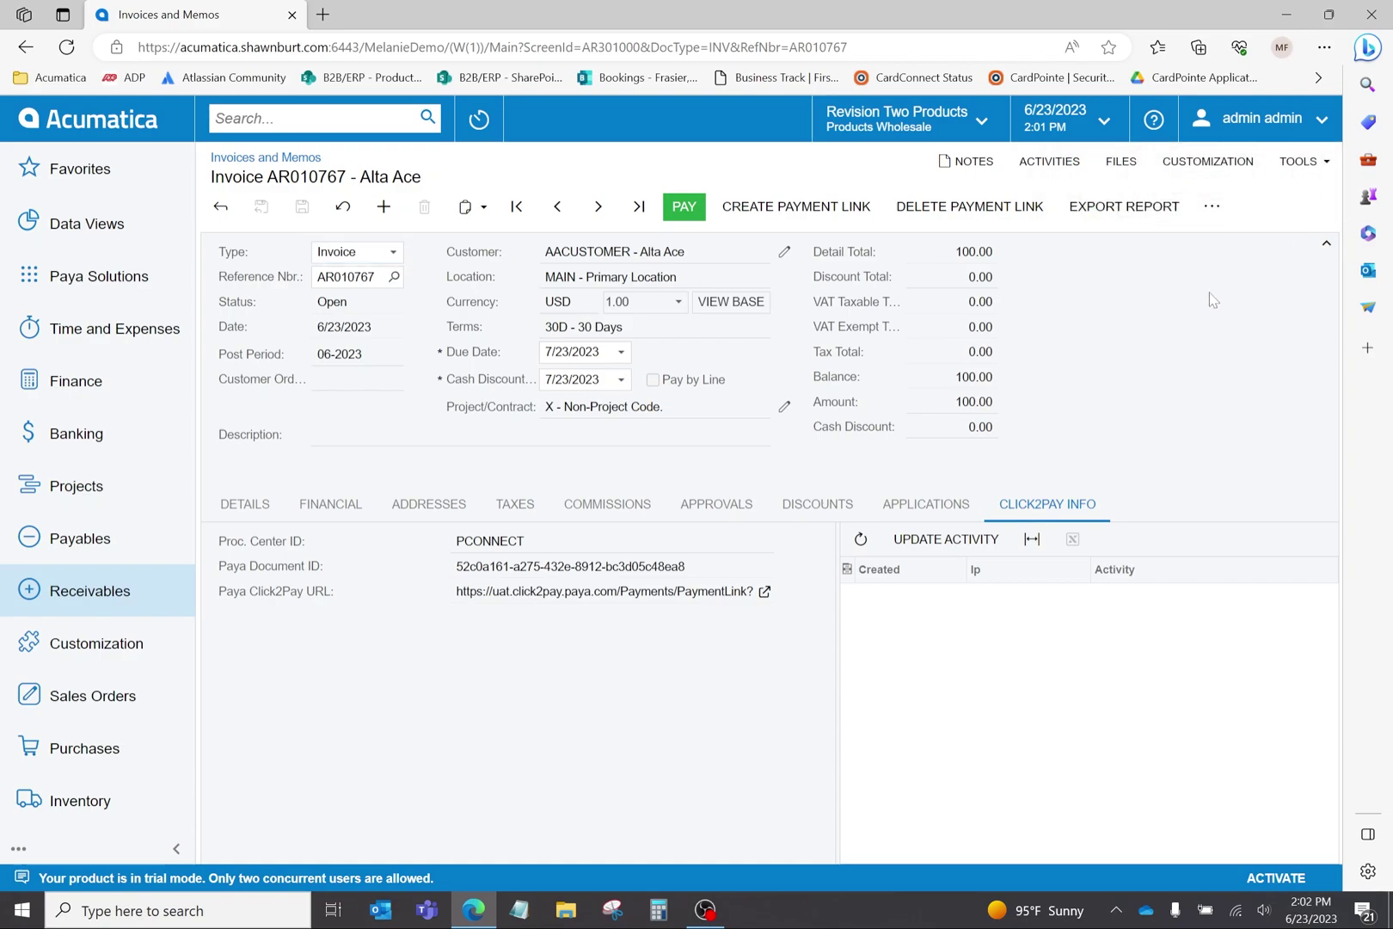
{"action": "left_click", "coordinate": [1212, 211]}
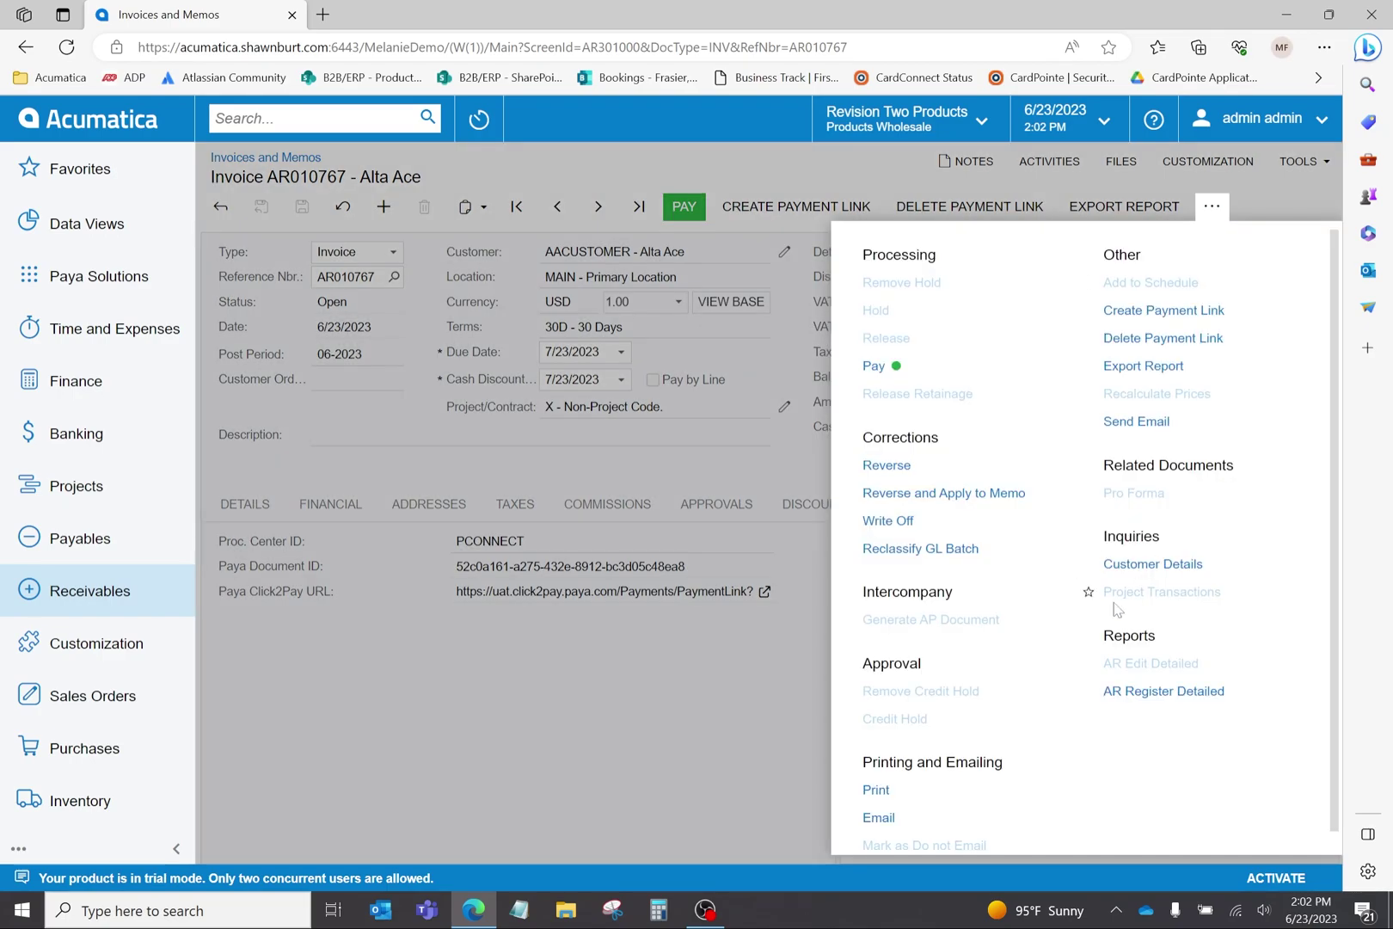
{"action": "left_click", "coordinate": [889, 818]}
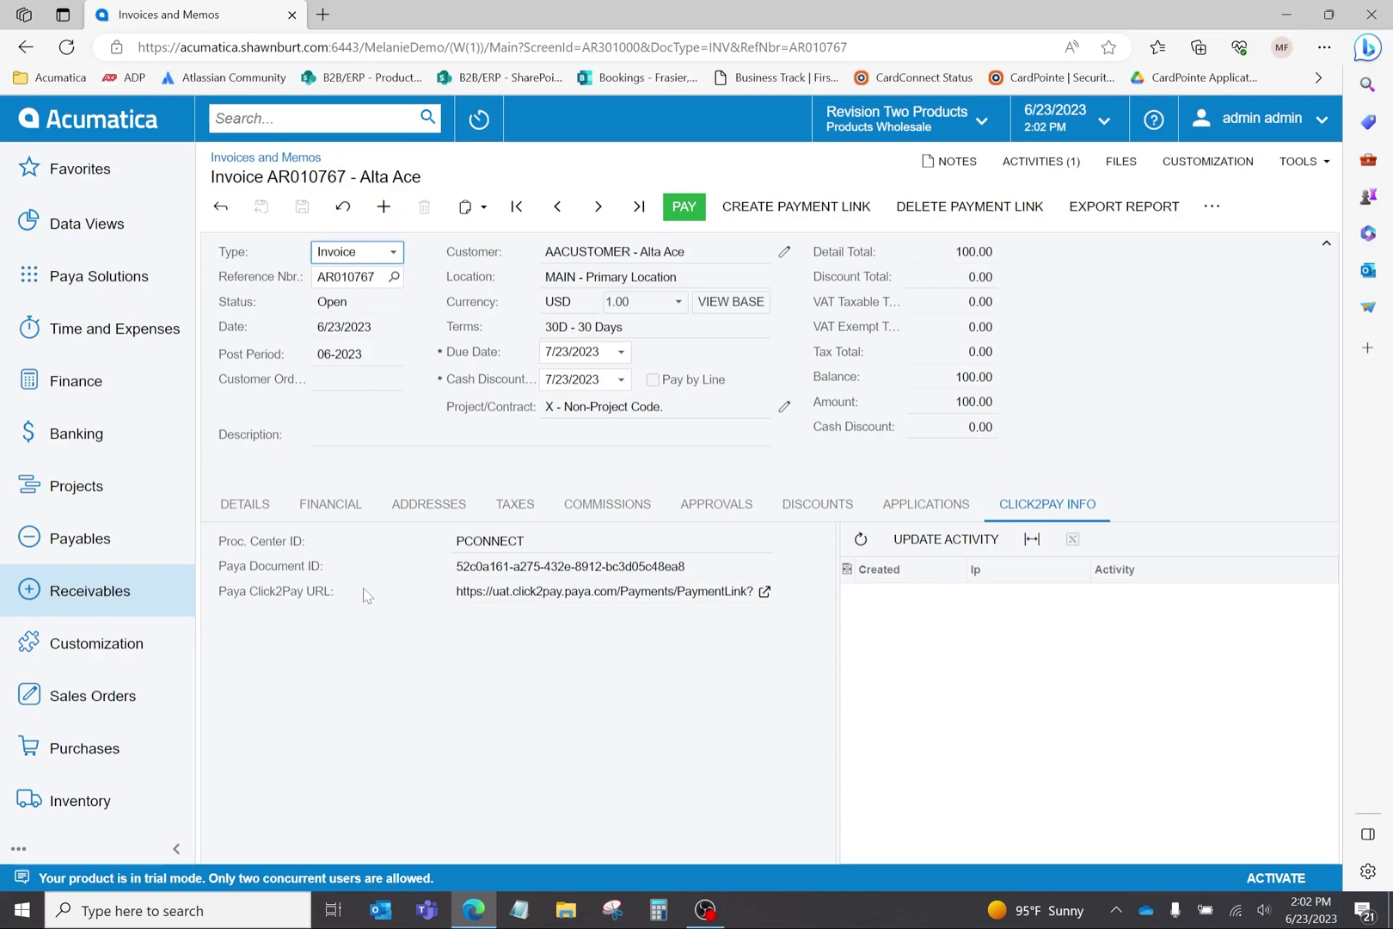
Find the Release AR Documents process and release the USA Bartending School invoice dated 6/19/2023
{"action": "left_click", "coordinate": [265, 119]}
{"action": "type", "text": "release ar documents"}
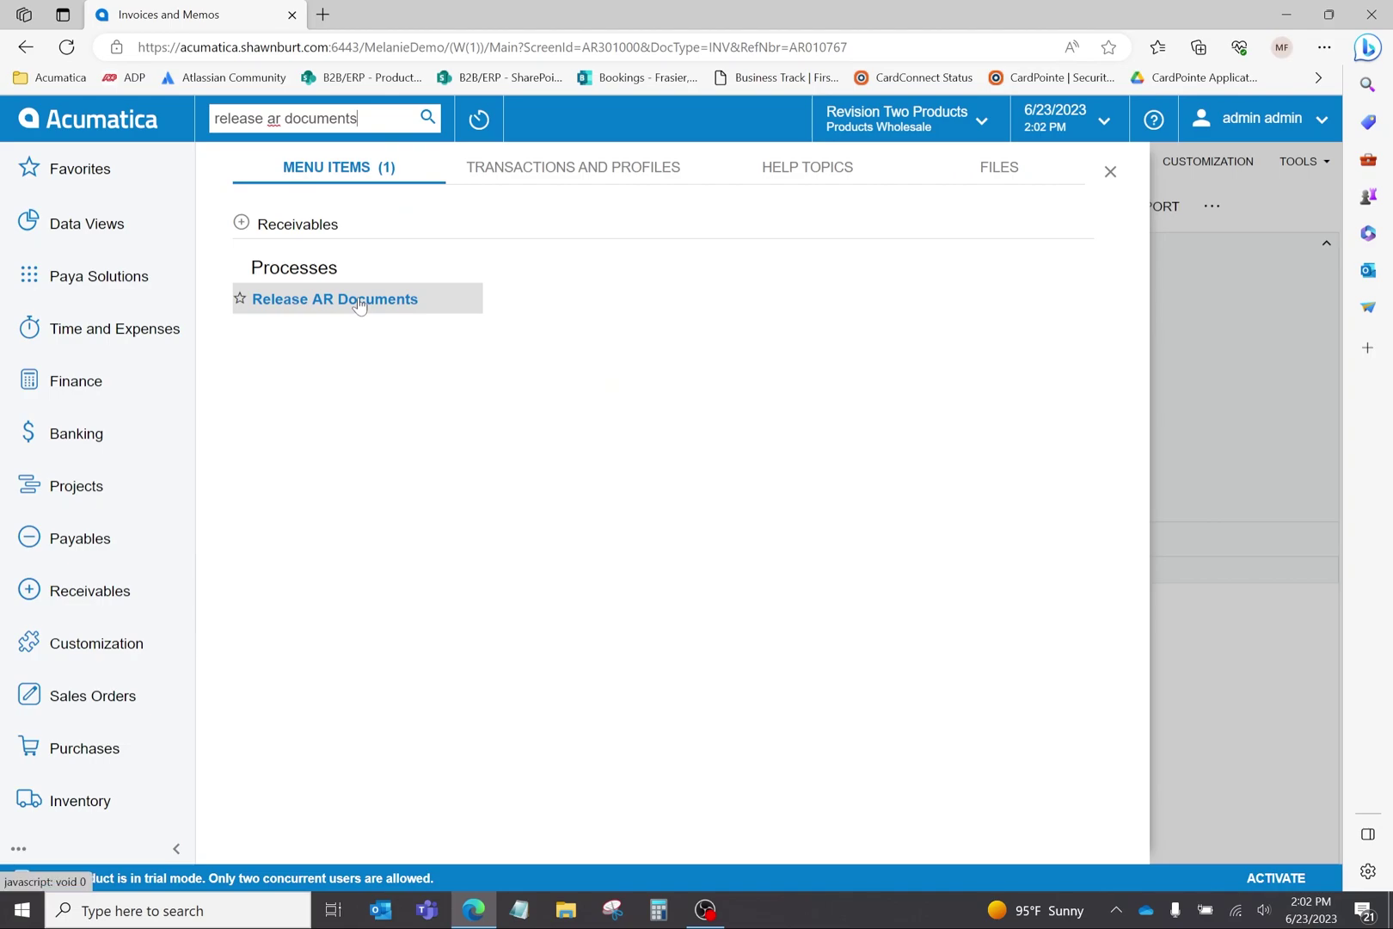
{"action": "left_click", "coordinate": [358, 299]}
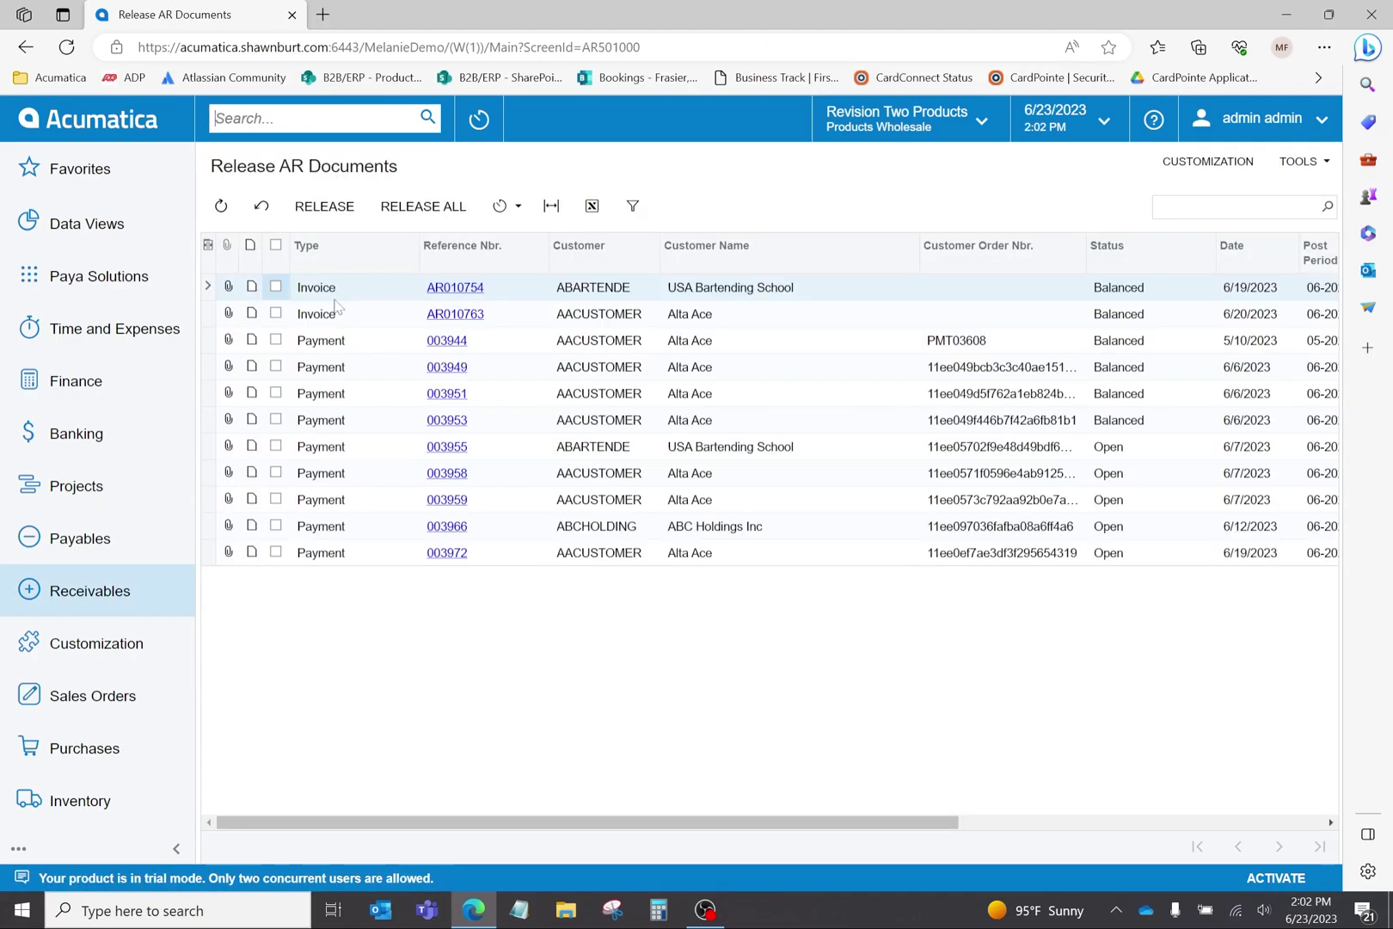
{"action": "left_click", "coordinate": [275, 287]}
{"action": "left_click", "coordinate": [325, 208]}
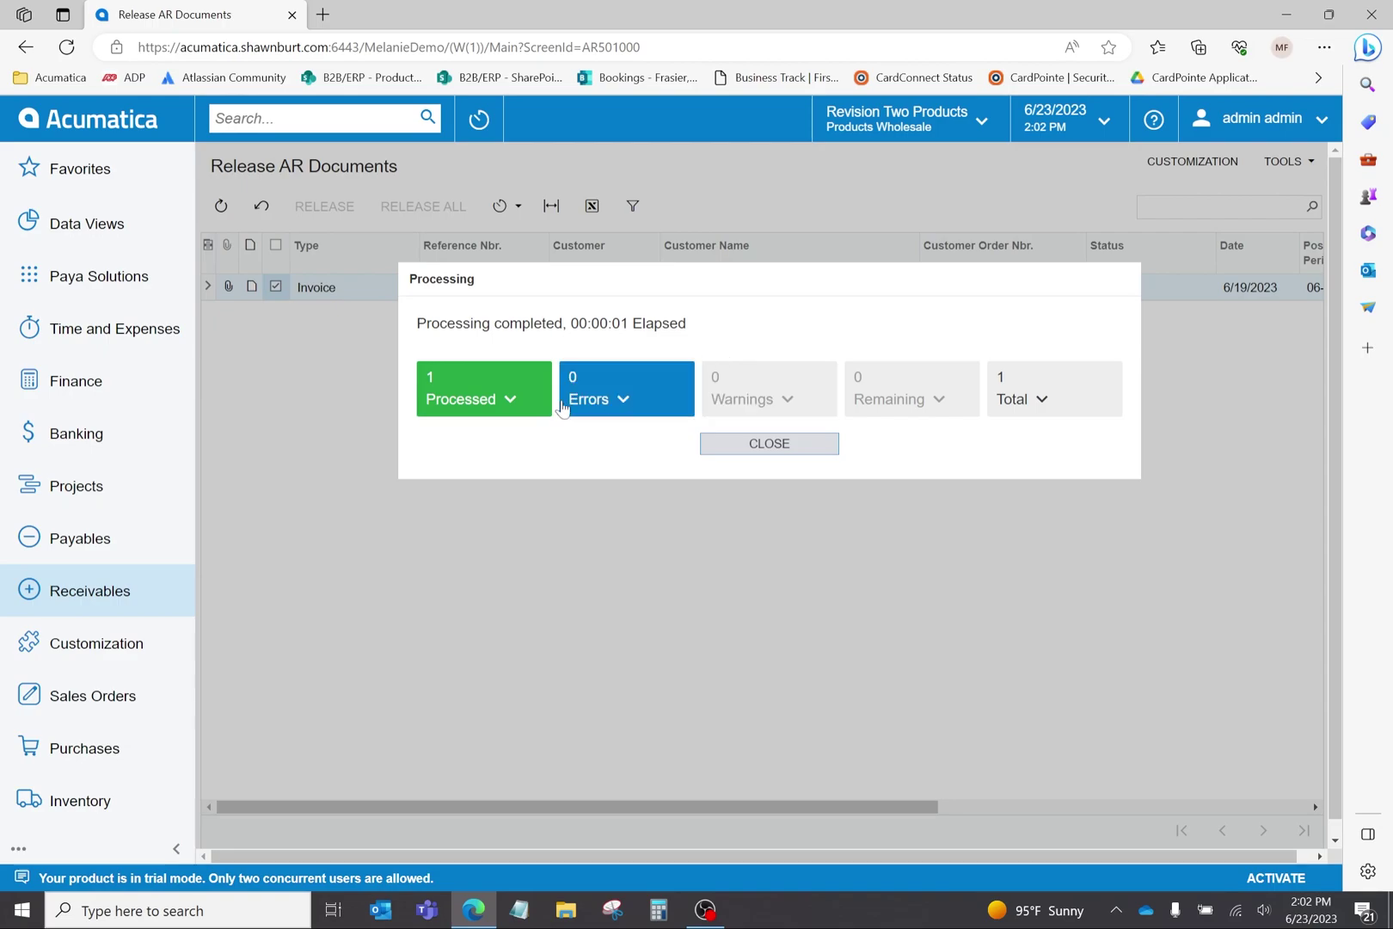
Examine the Click2Pay info of the processed USA Bartending School invoice, and close the invoice and the processing results
{"action": "left_click", "coordinate": [510, 399]}
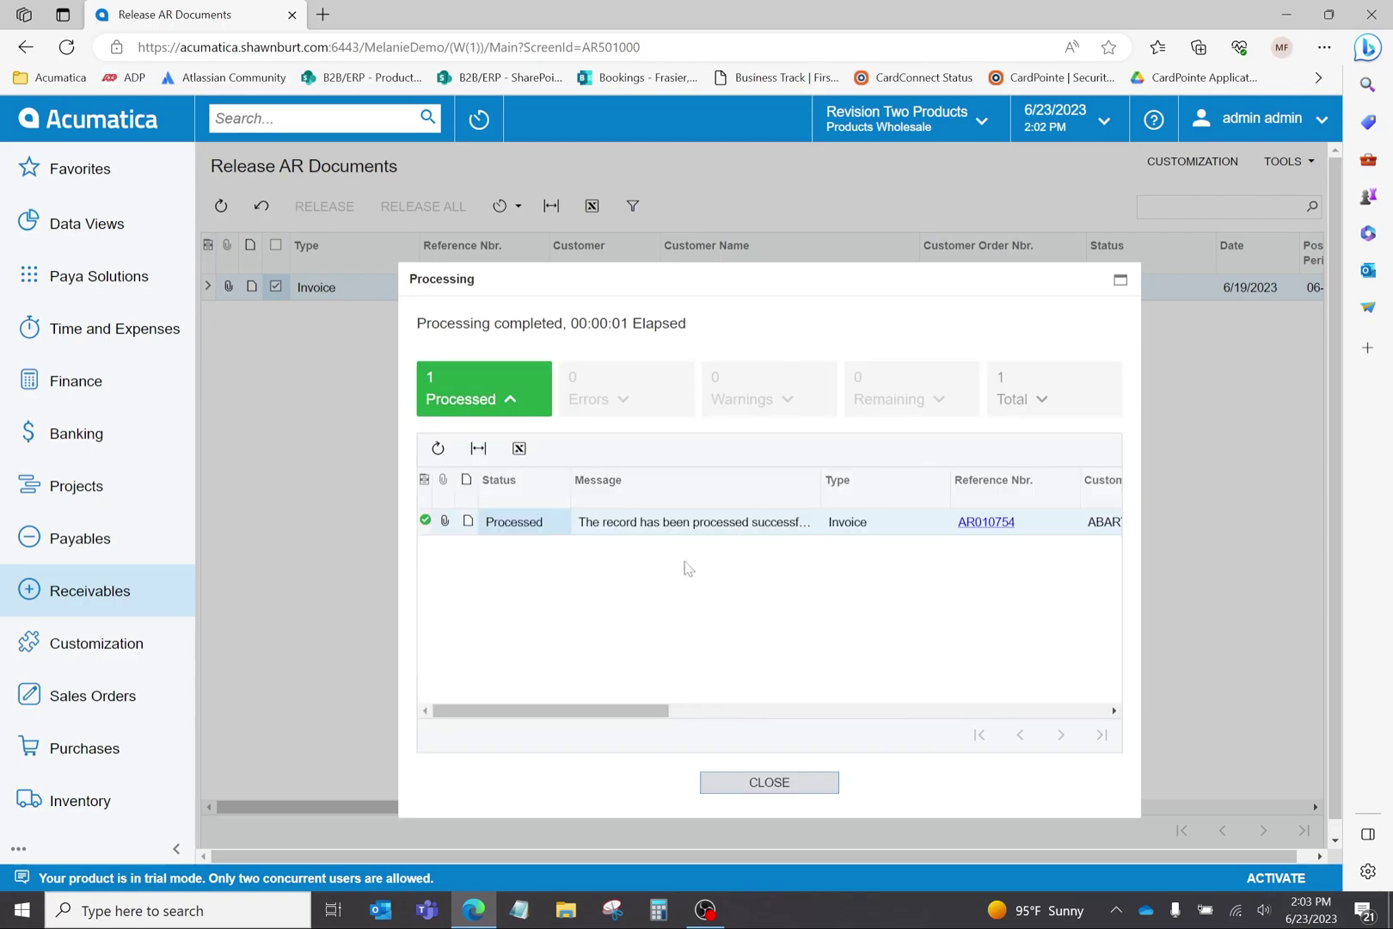
{"action": "left_click", "coordinate": [998, 522]}
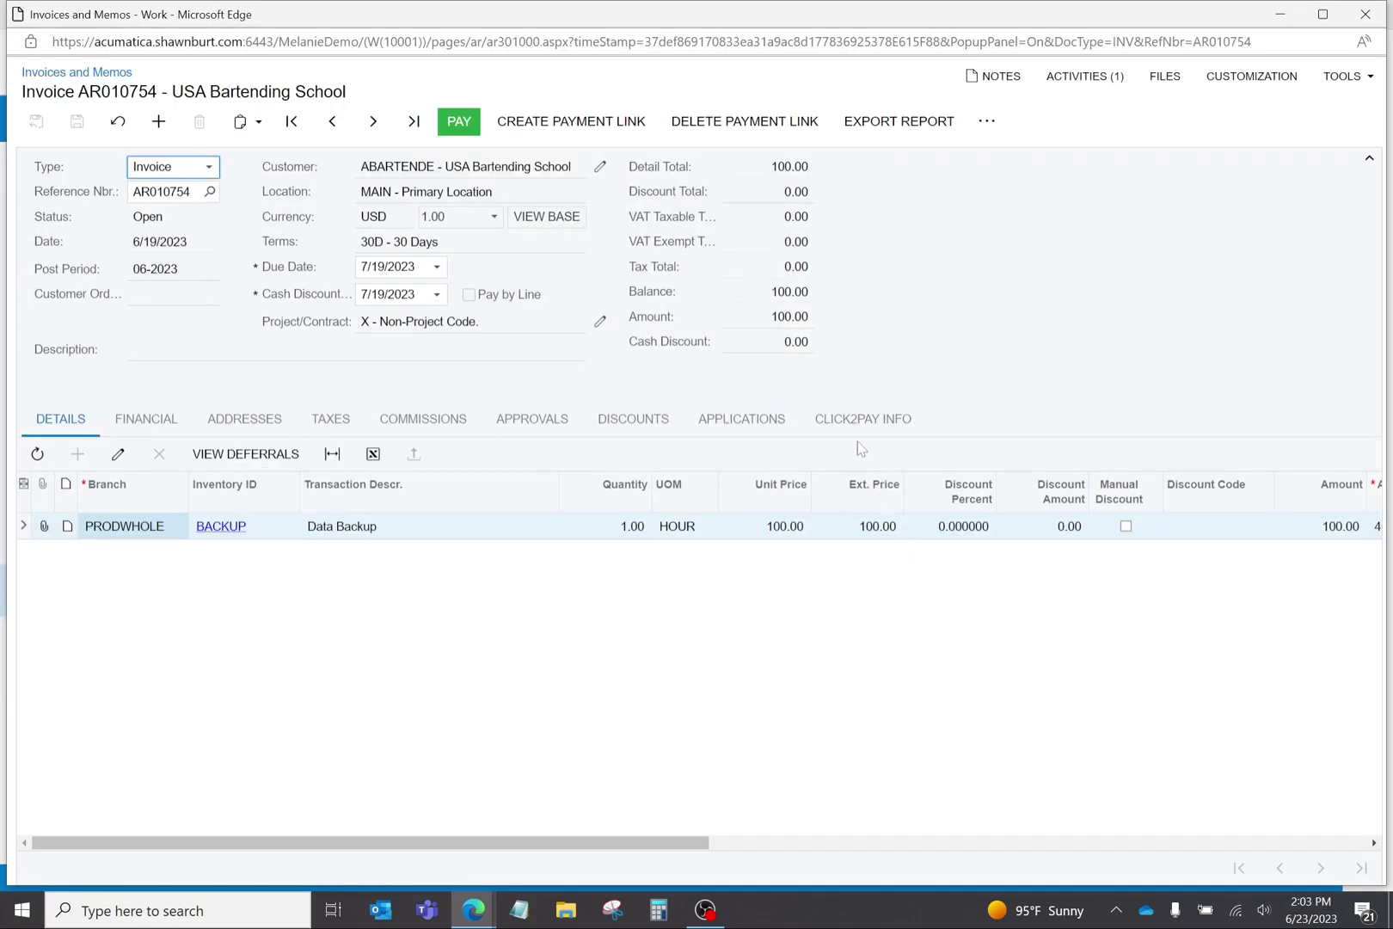
{"action": "left_click", "coordinate": [864, 421]}
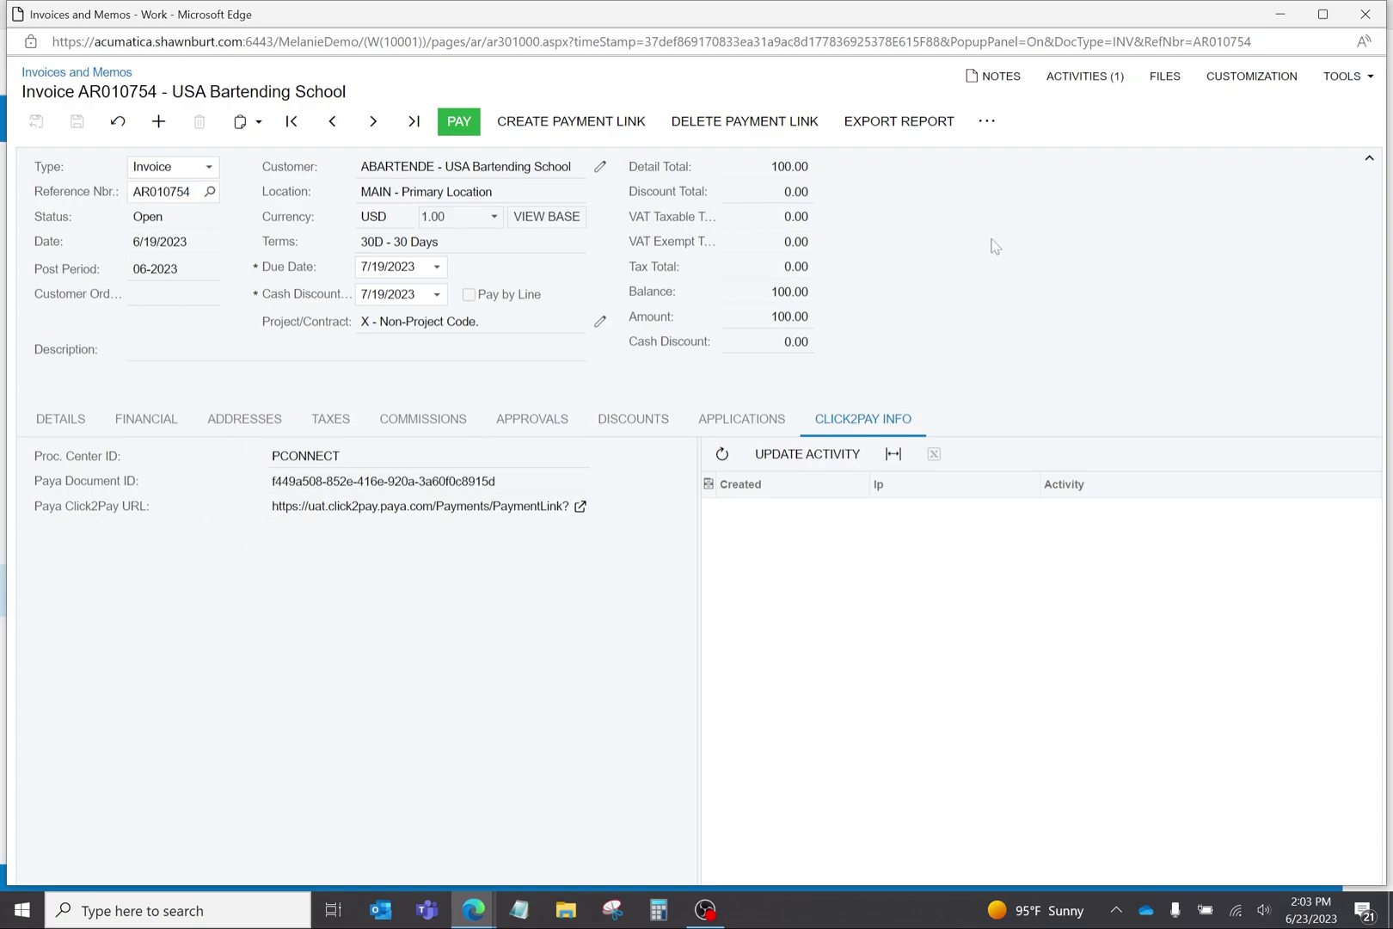
{"action": "left_click", "coordinate": [1367, 16]}
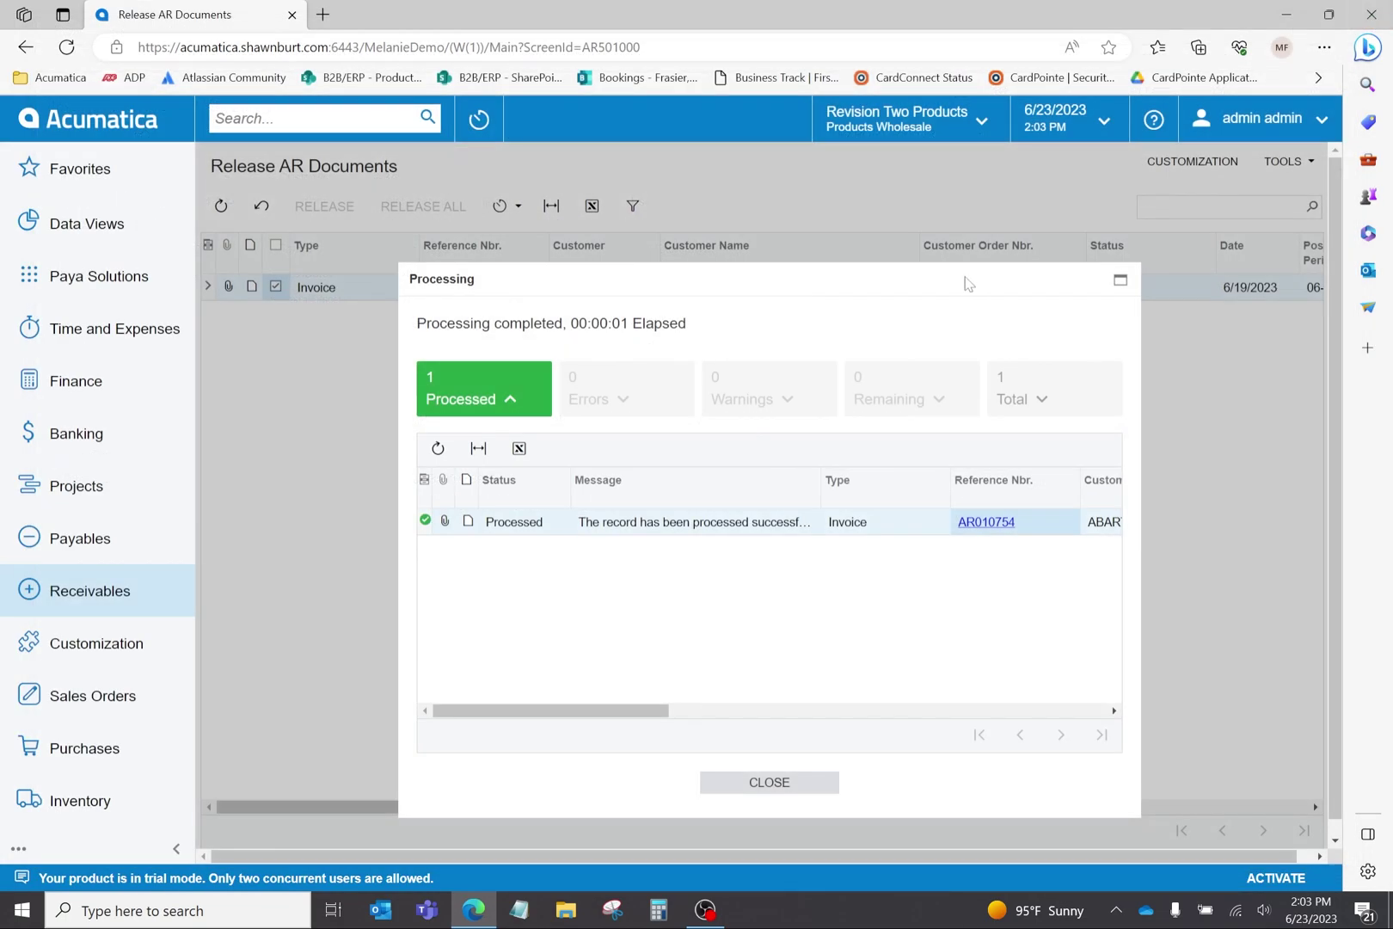
{"action": "left_click", "coordinate": [814, 783]}
Search for "print invoices and memos" and open the Print Invoices and Memos process
{"action": "left_click", "coordinate": [324, 121]}
{"action": "type", "text": "print"}
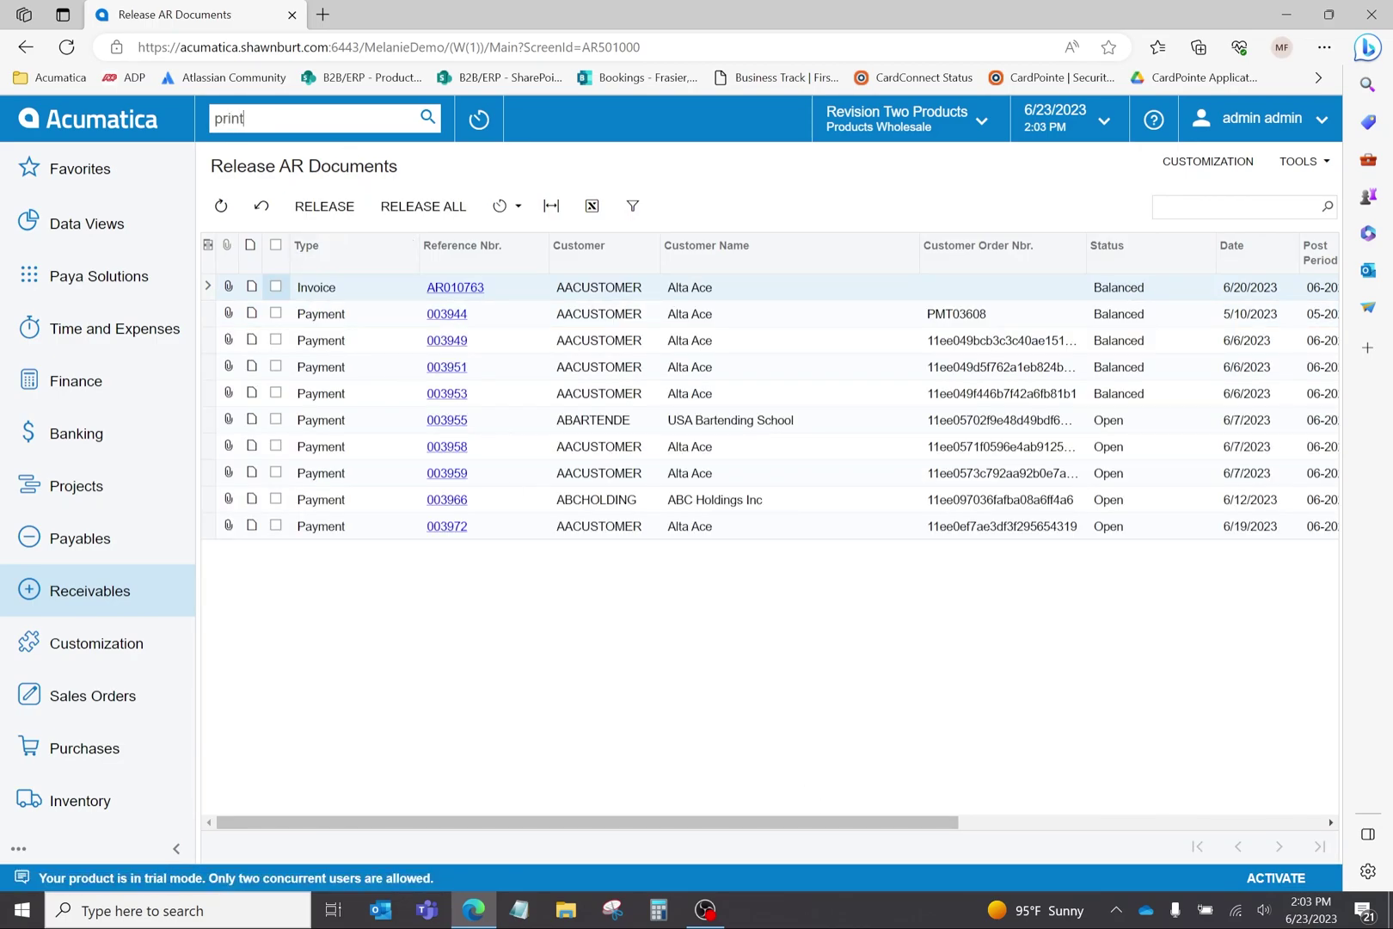
{"action": "type", "text": " invoices a"}
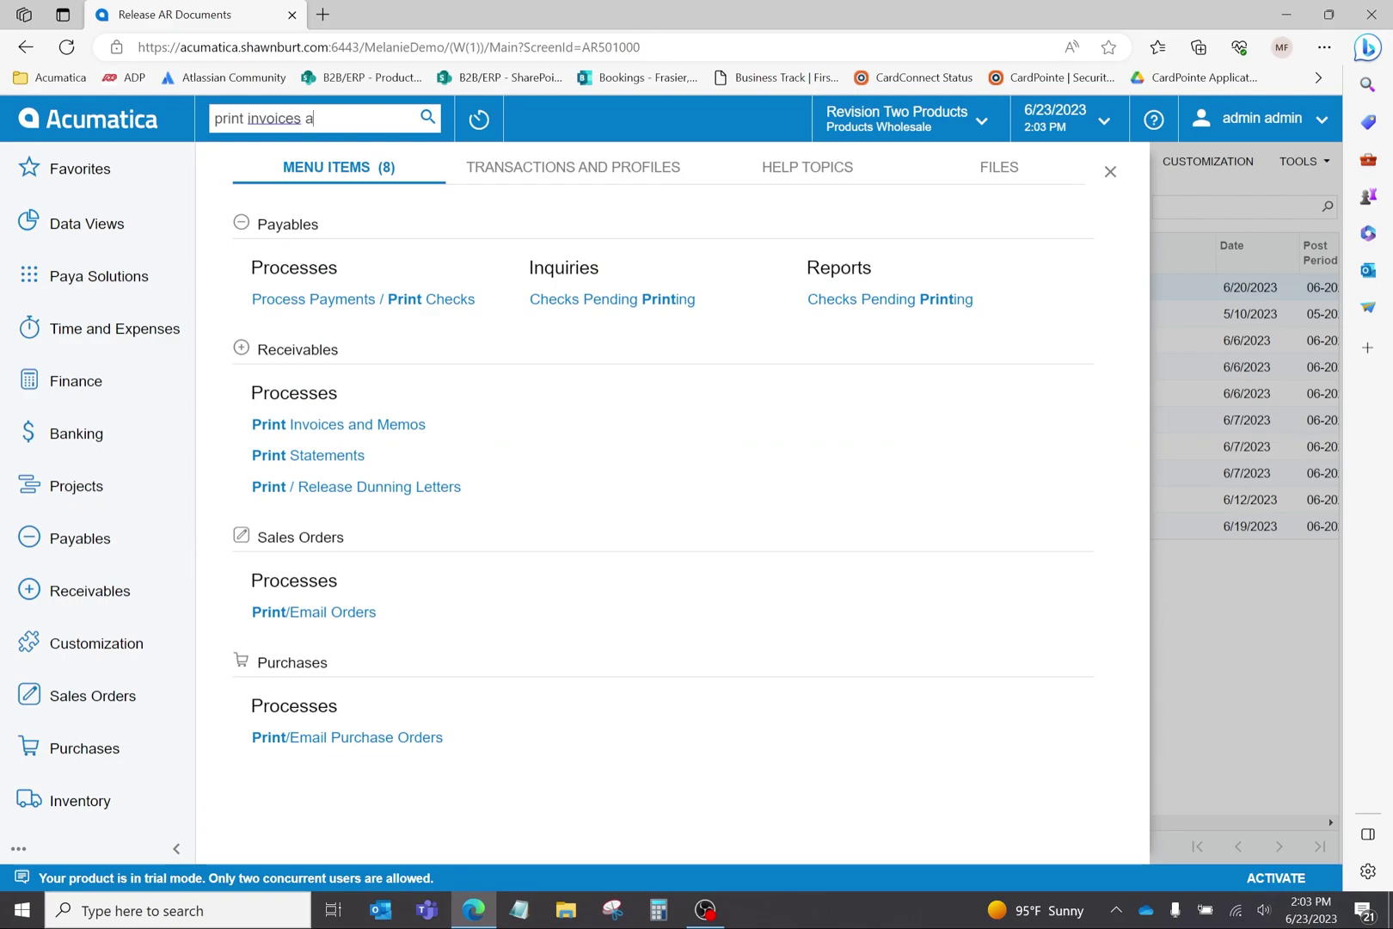
{"action": "type", "text": "nd memos"}
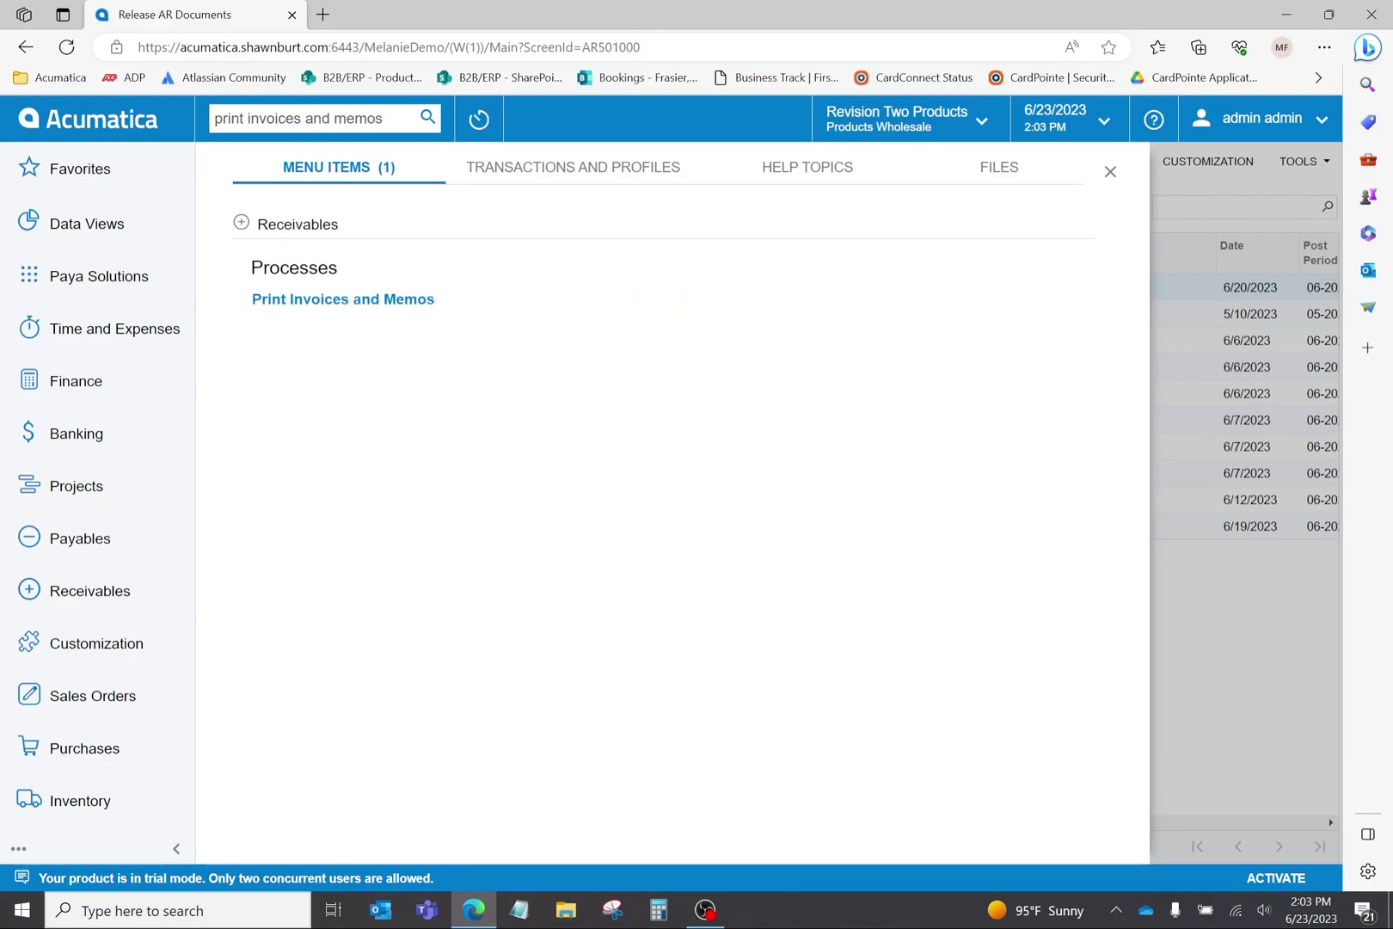
{"action": "left_click", "coordinate": [337, 300]}
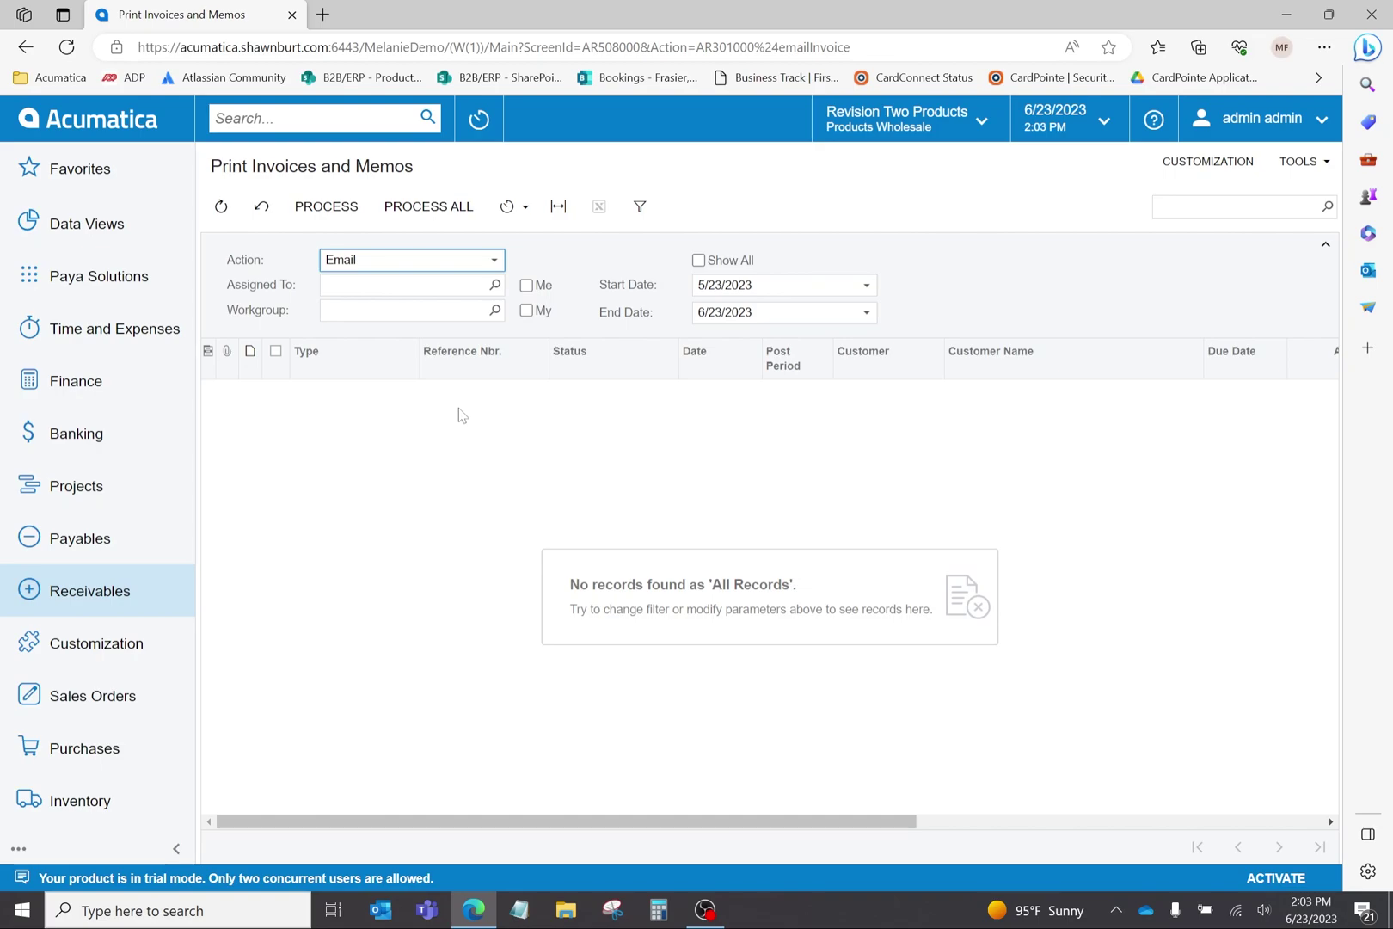
Set the Print Invoices and Memos action to Email and run the process
{"action": "left_click", "coordinate": [430, 263]}
{"action": "left_click", "coordinate": [408, 282]}
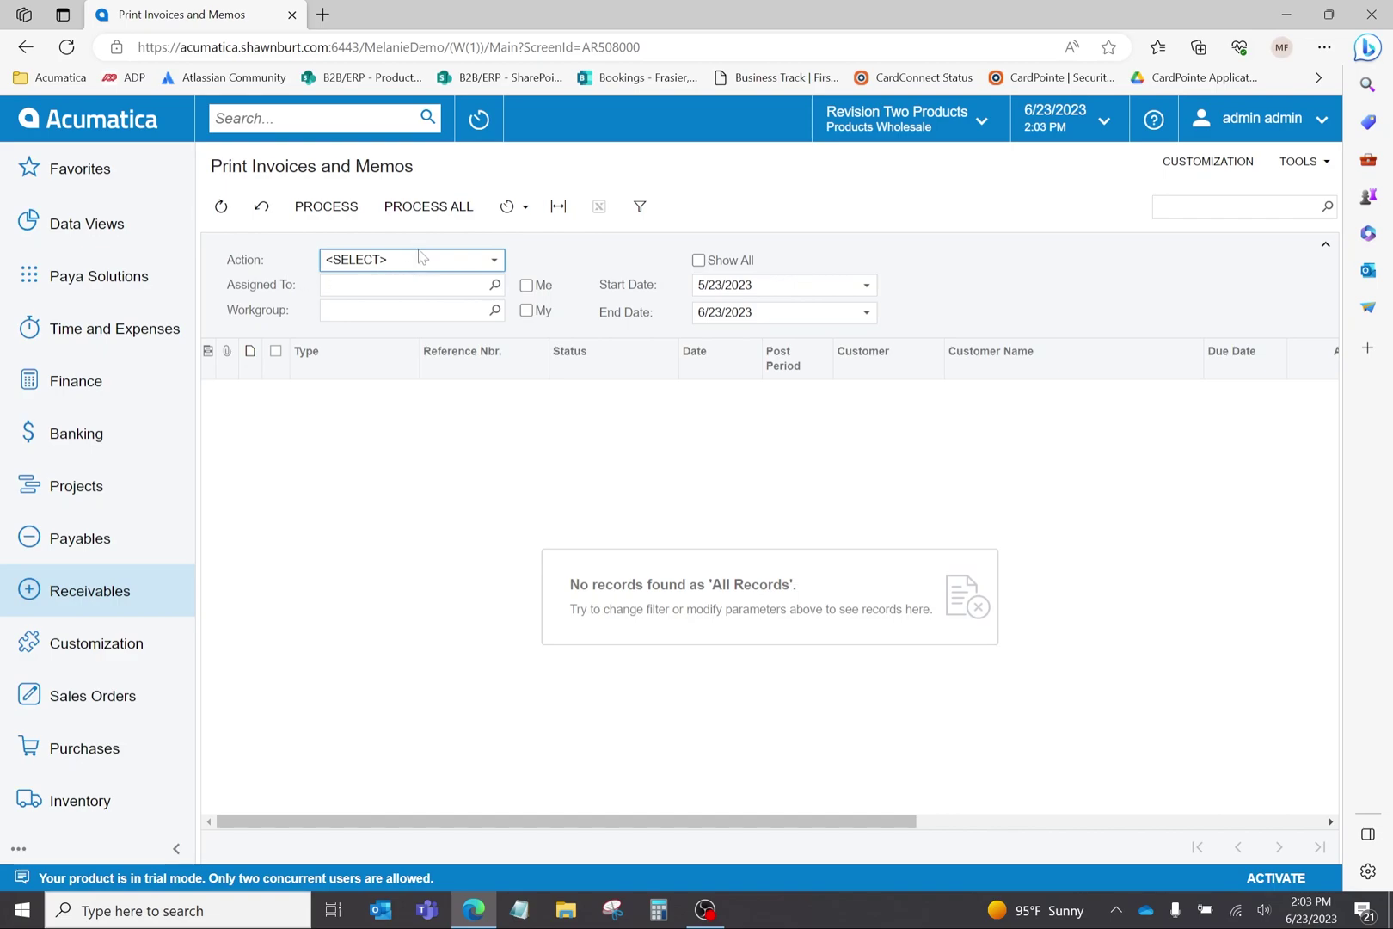
{"action": "left_click", "coordinate": [430, 263]}
{"action": "left_click", "coordinate": [375, 333]}
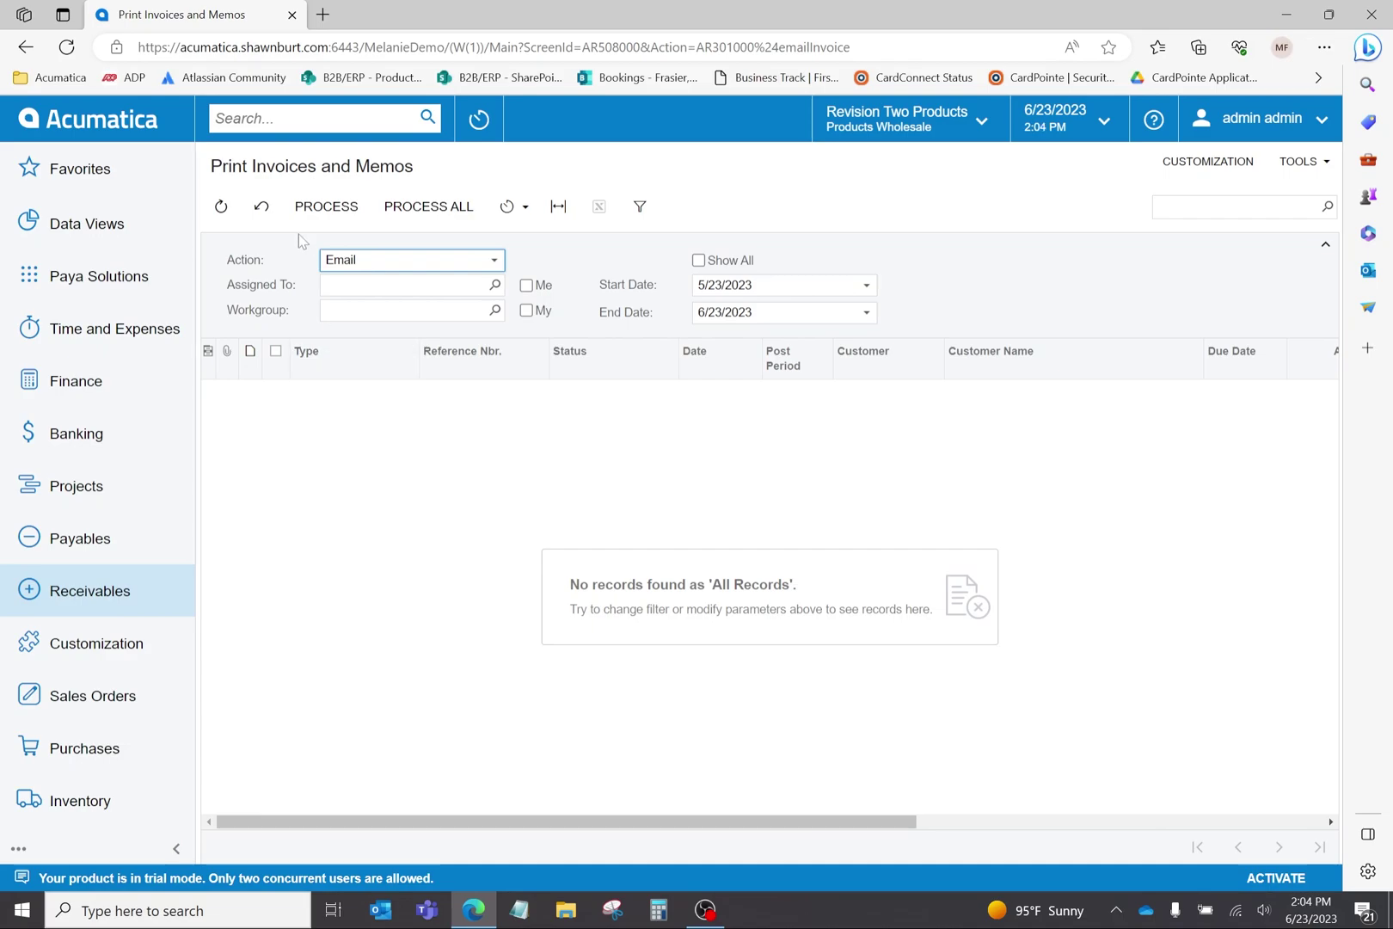
{"action": "left_click", "coordinate": [335, 211]}
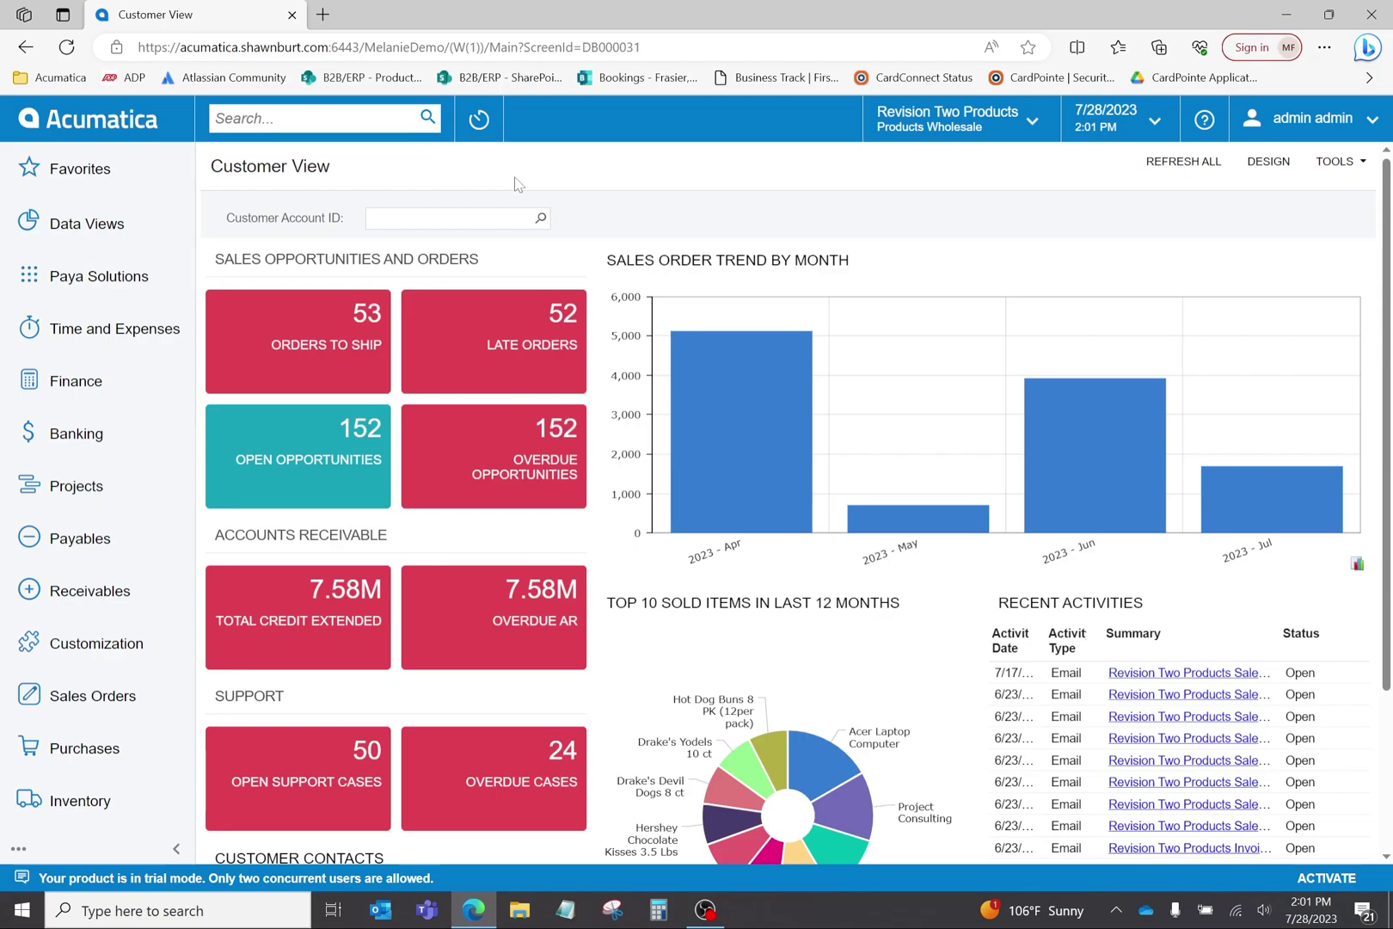
Find the Sales Orders Invoices list and open the Click2Pay info of the ABC Holdings Inc invoice dated 7/28/2023
{"action": "left_click", "coordinate": [215, 118]}
{"action": "type", "text": "invoices"}
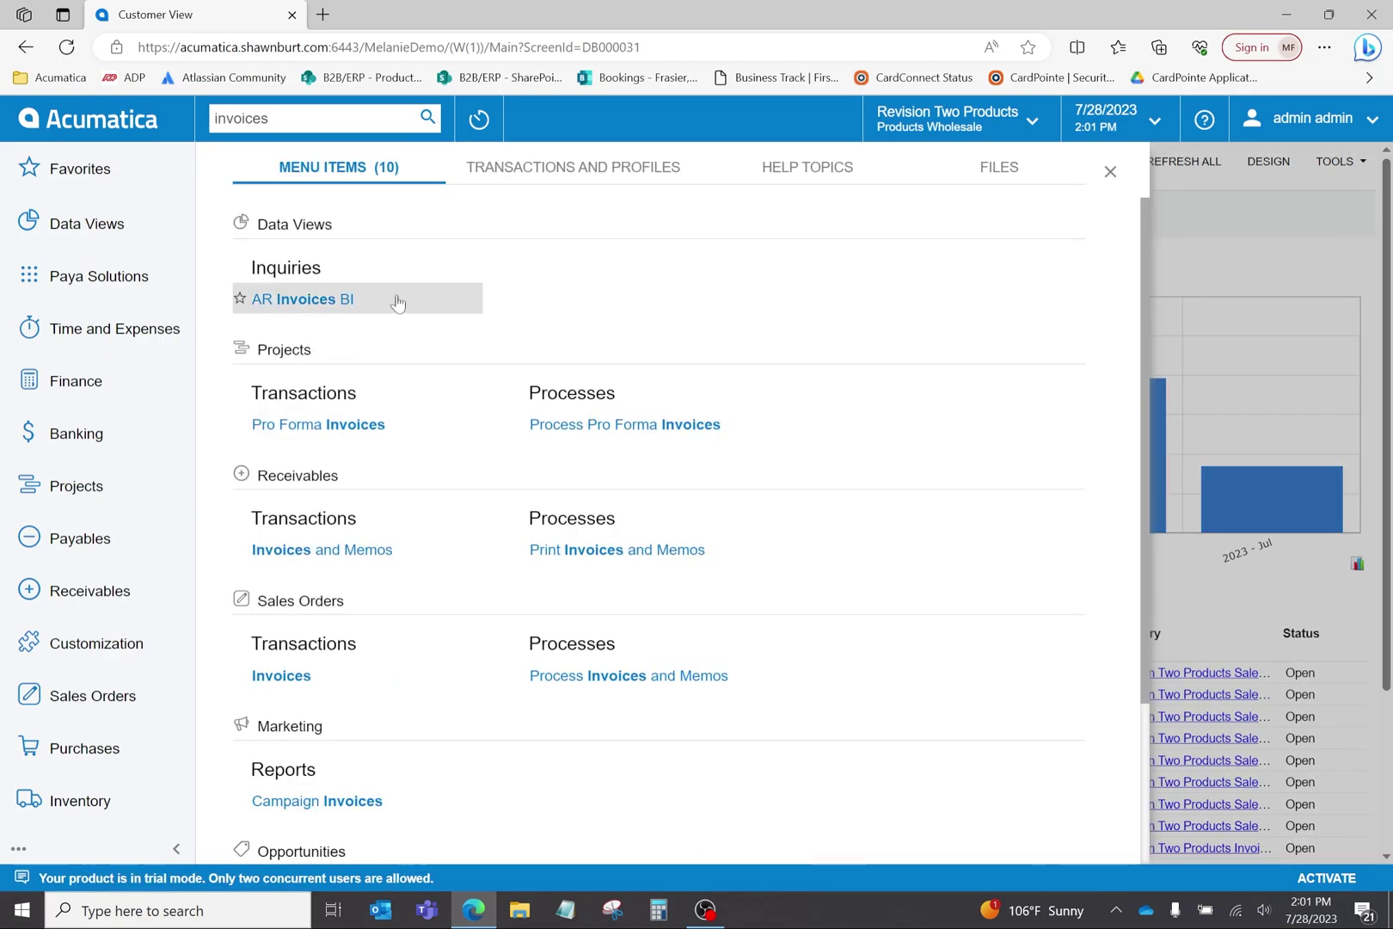
{"action": "left_click", "coordinate": [281, 677]}
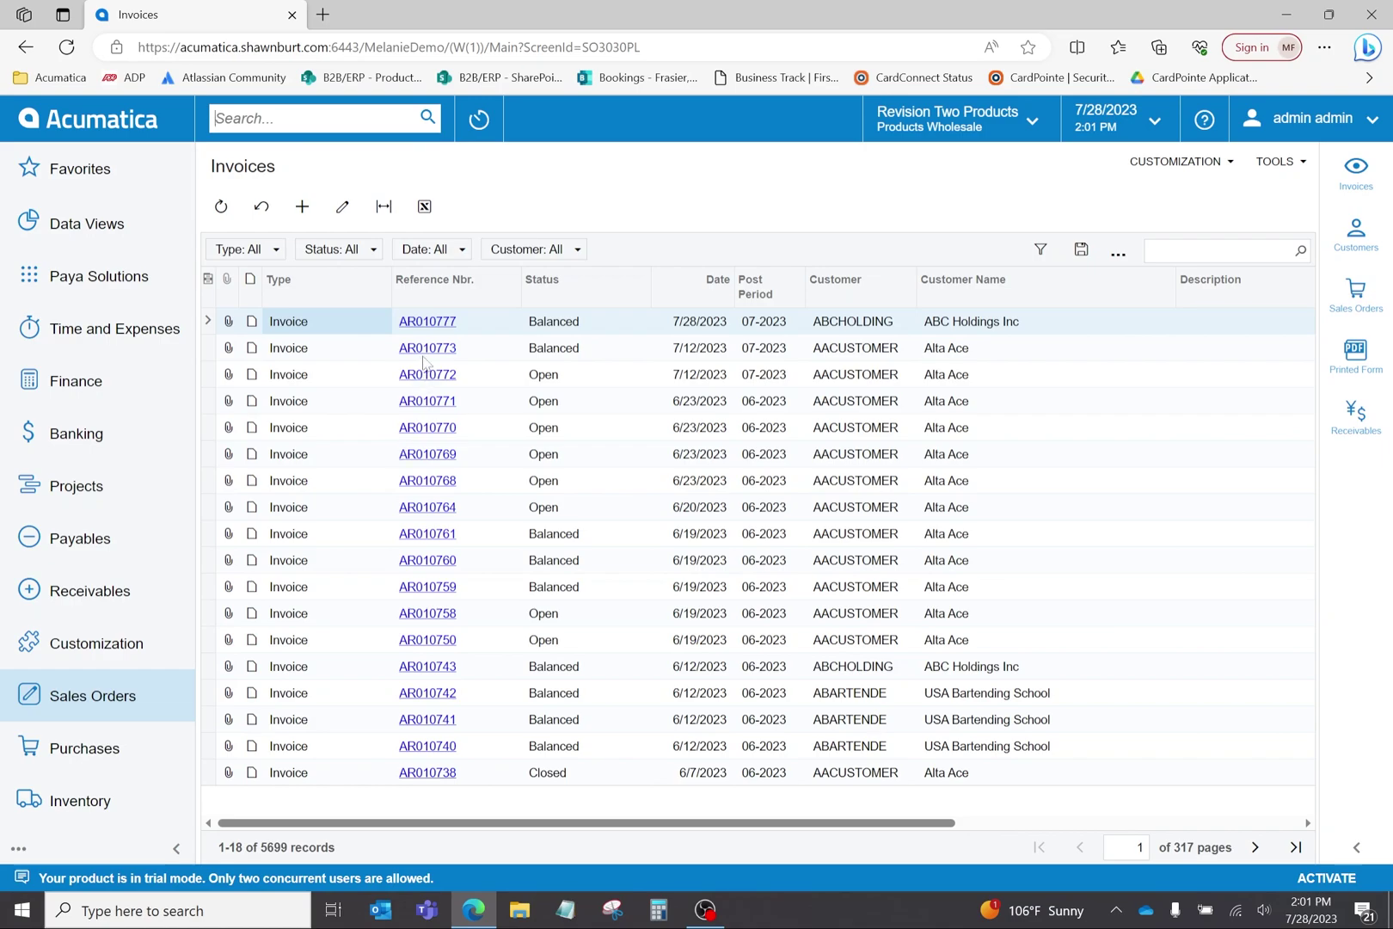
{"action": "left_click", "coordinate": [429, 325]}
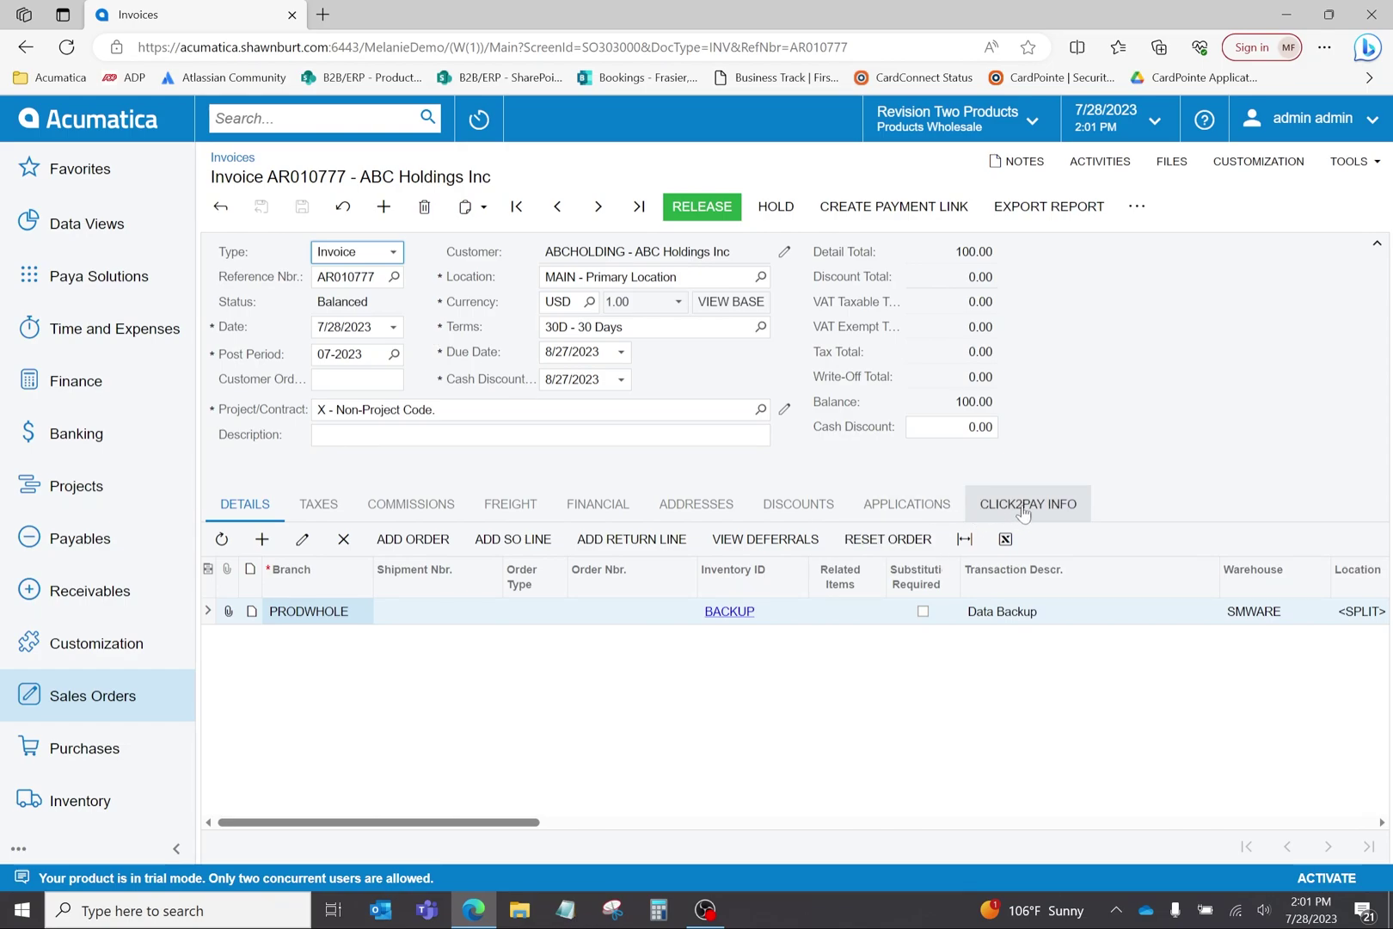
{"action": "left_click", "coordinate": [1023, 511]}
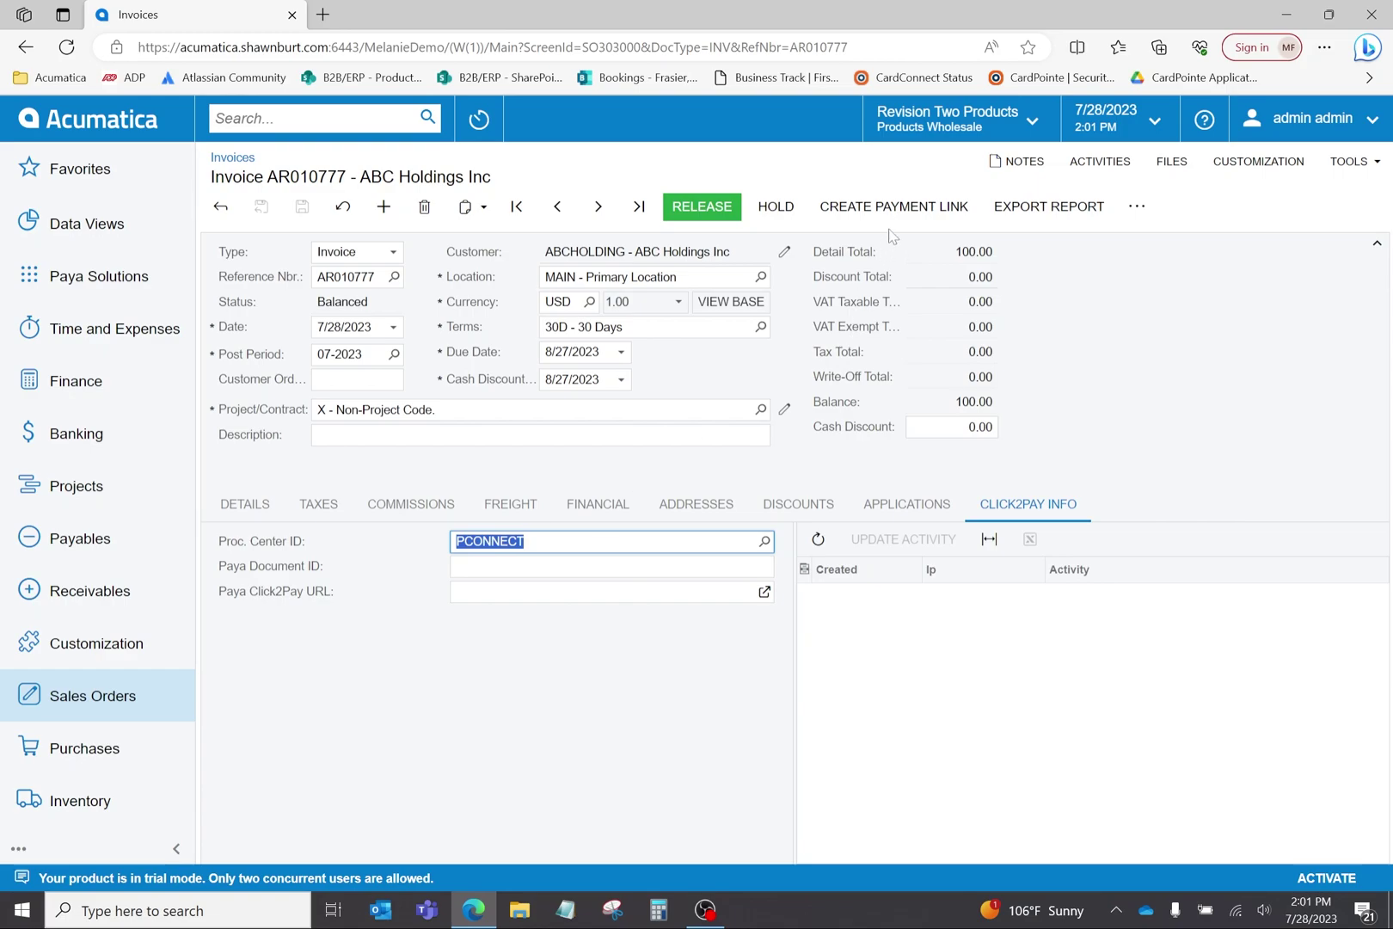
Release the ABC Holdings Inc invoice and create its payment link
{"action": "left_click", "coordinate": [701, 211]}
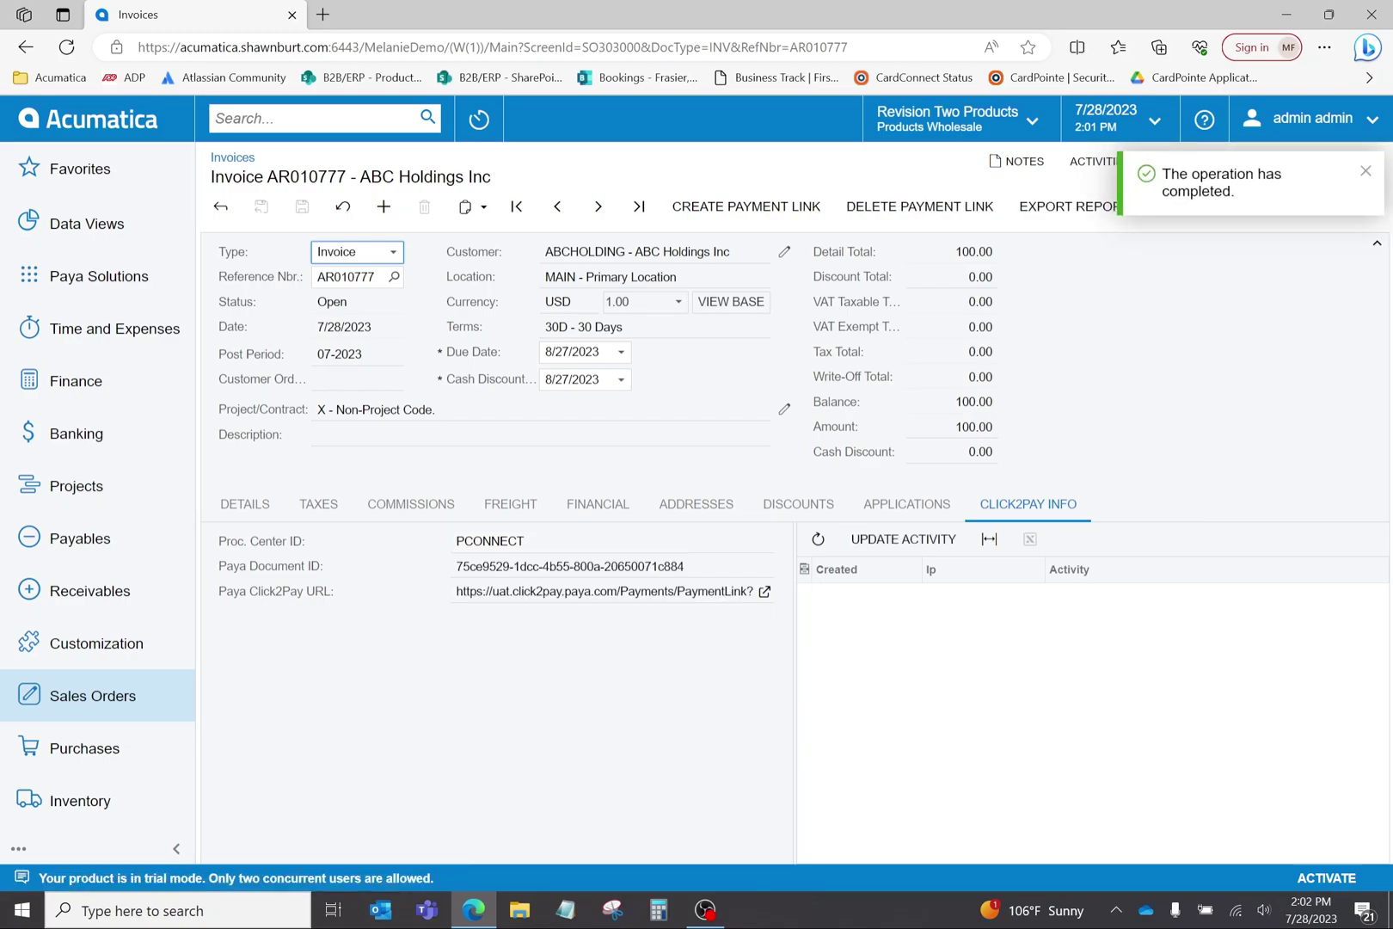
{"action": "left_click", "coordinate": [1364, 172]}
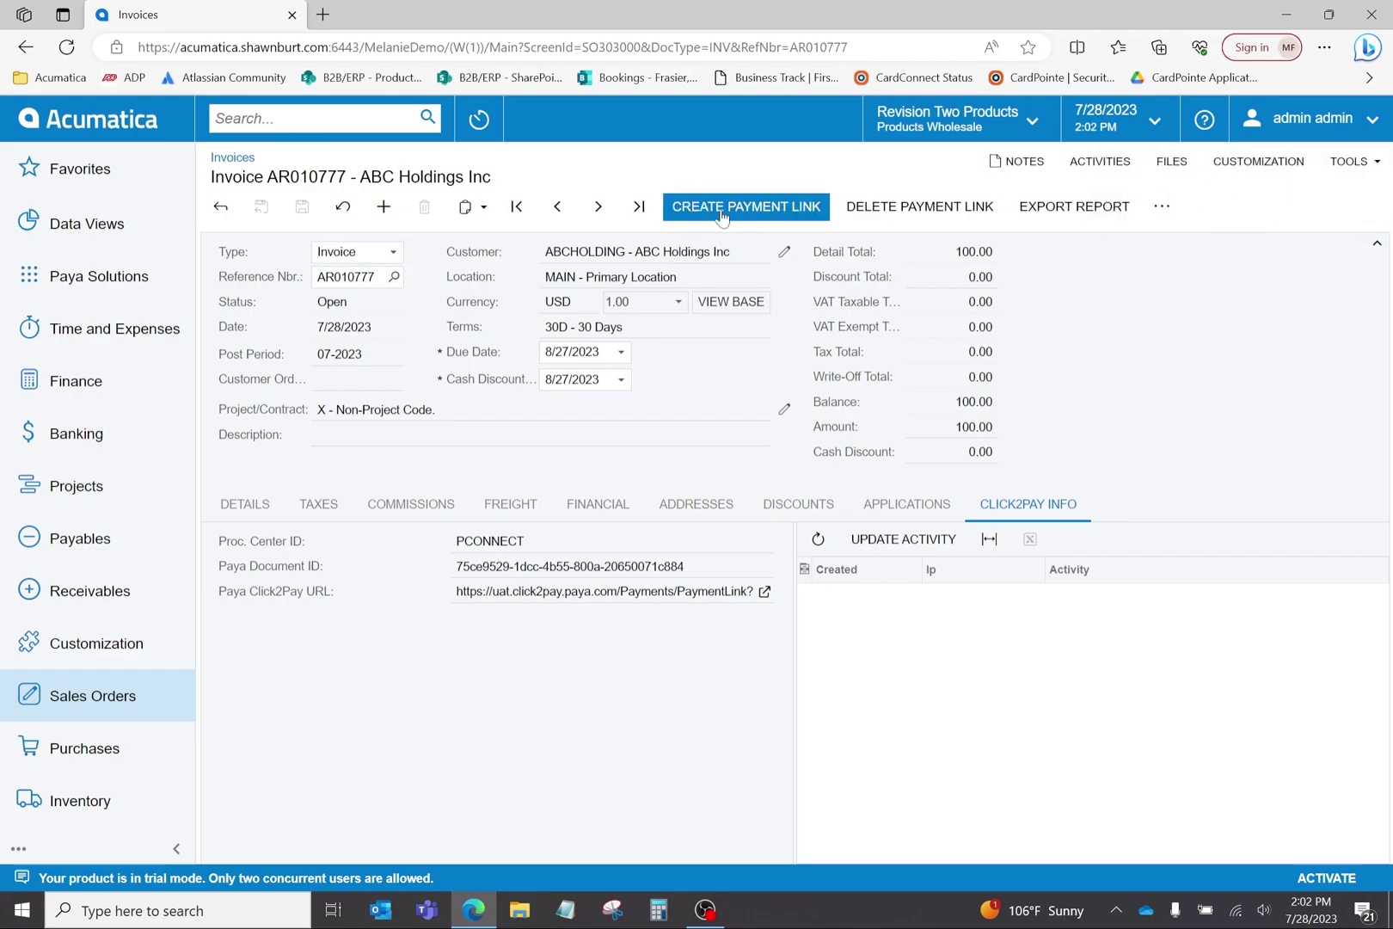
{"action": "left_click", "coordinate": [762, 210]}
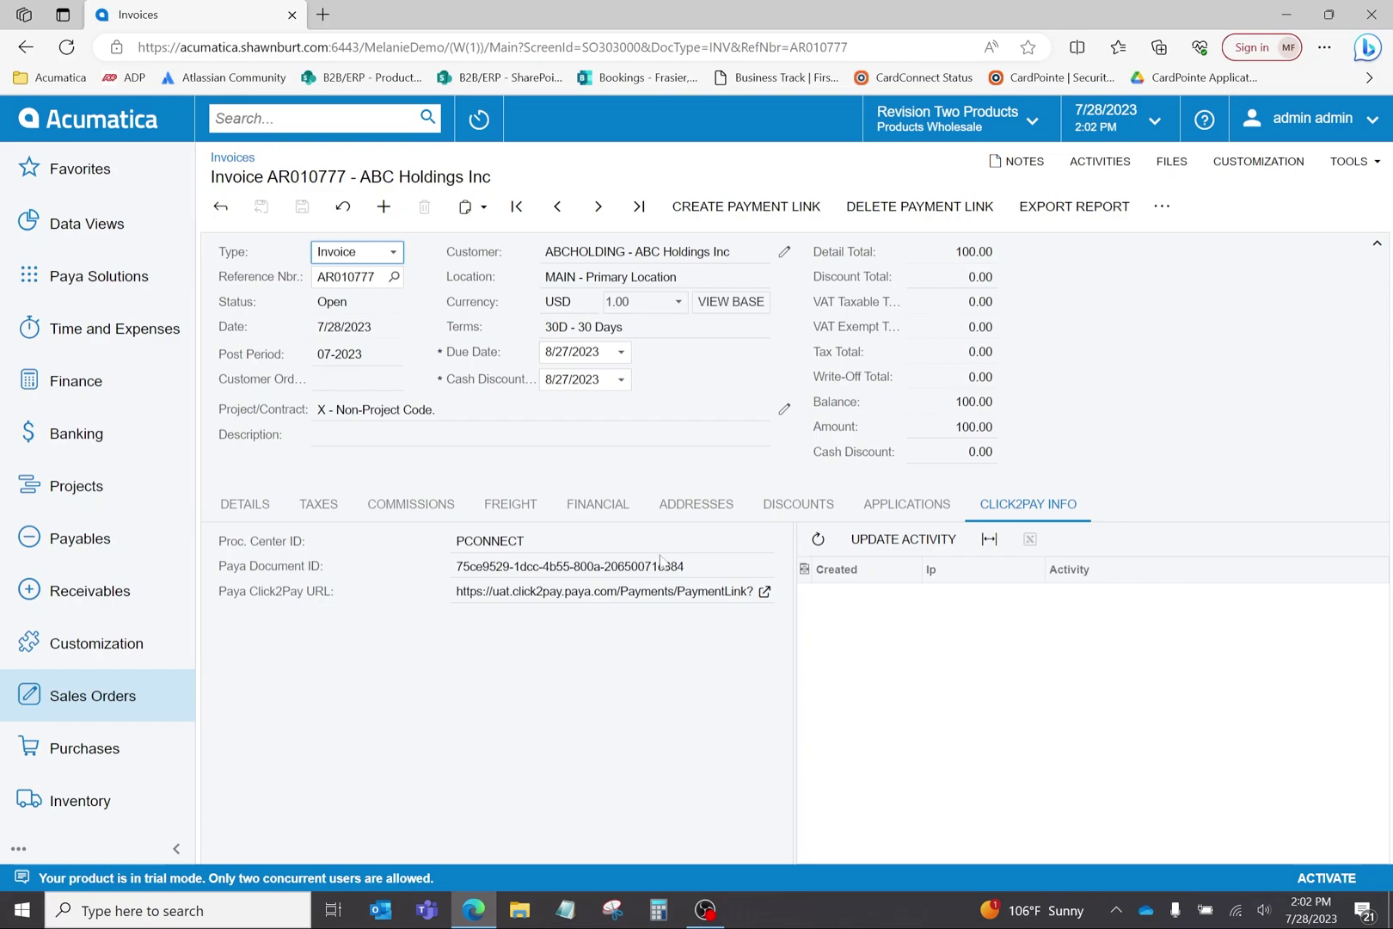
Email the ABC Holdings Inc invoice to the customer and open the generated email from the invoice's activities
{"action": "left_click", "coordinate": [1161, 206]}
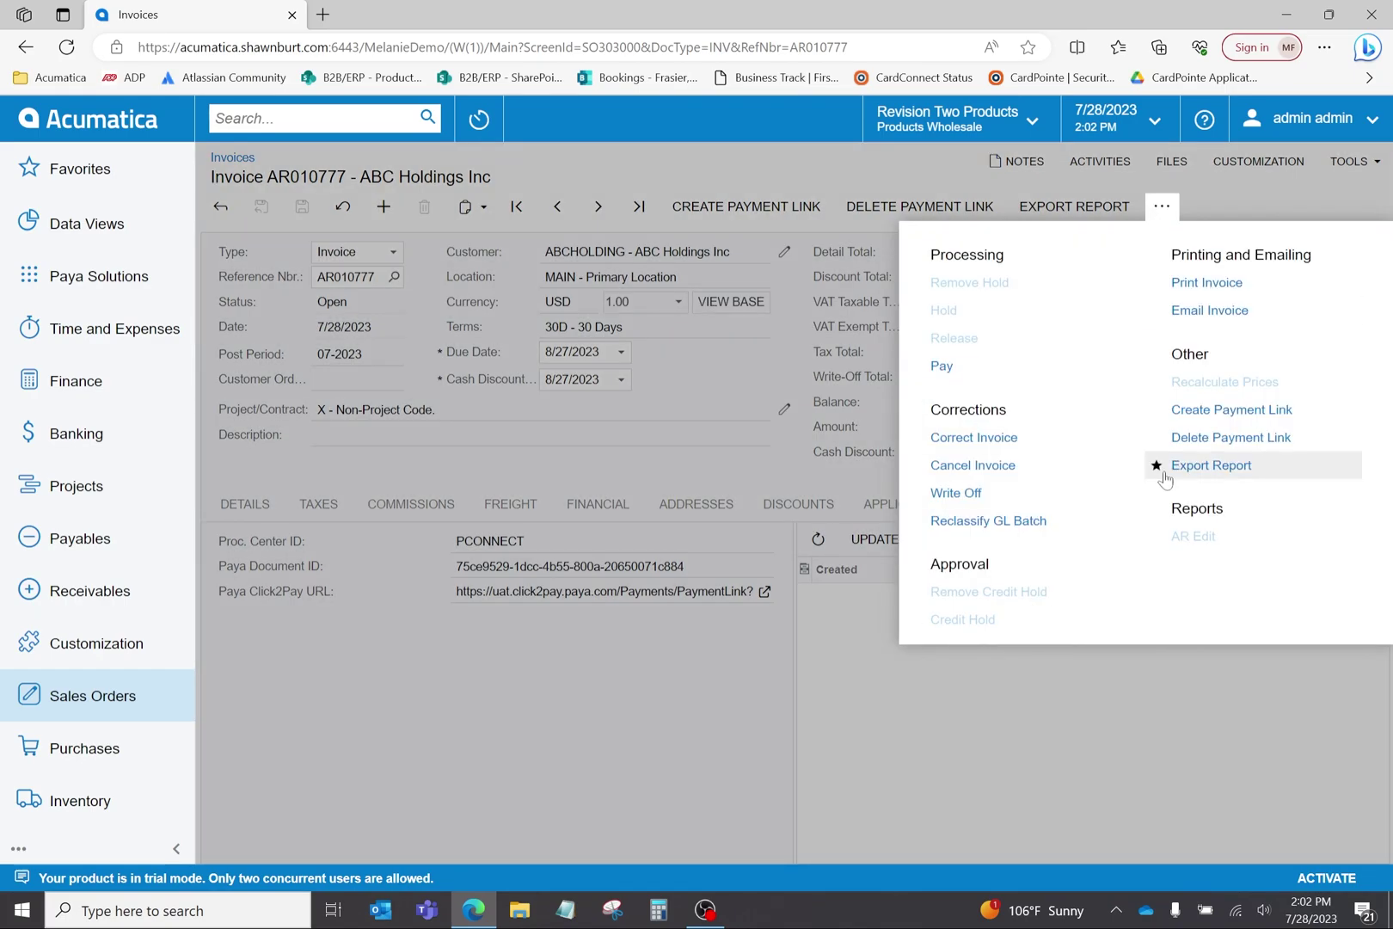
{"action": "left_click", "coordinate": [1221, 311]}
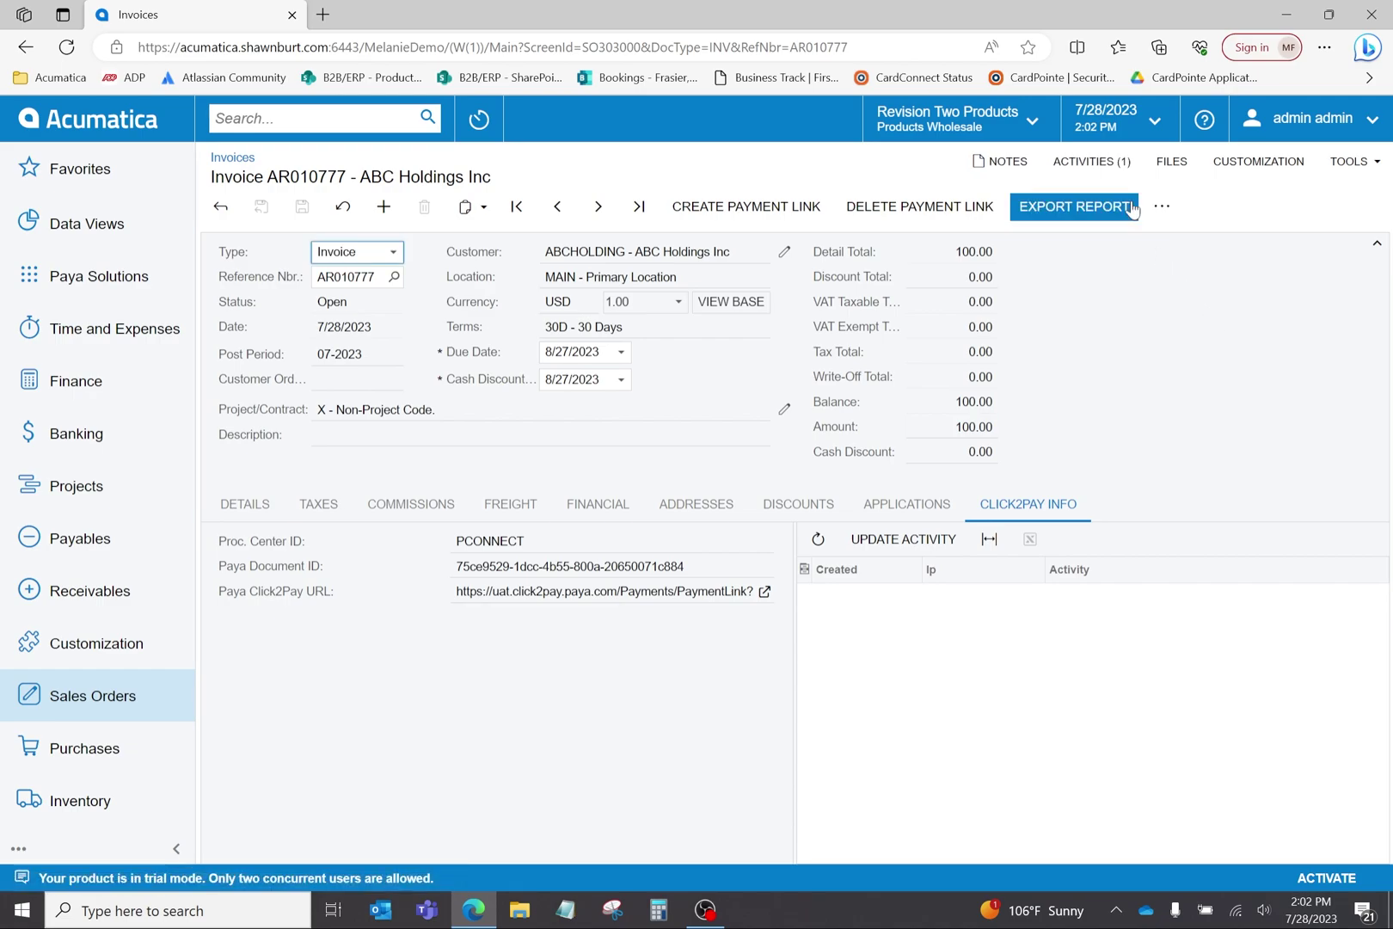
{"action": "left_click", "coordinate": [1094, 165]}
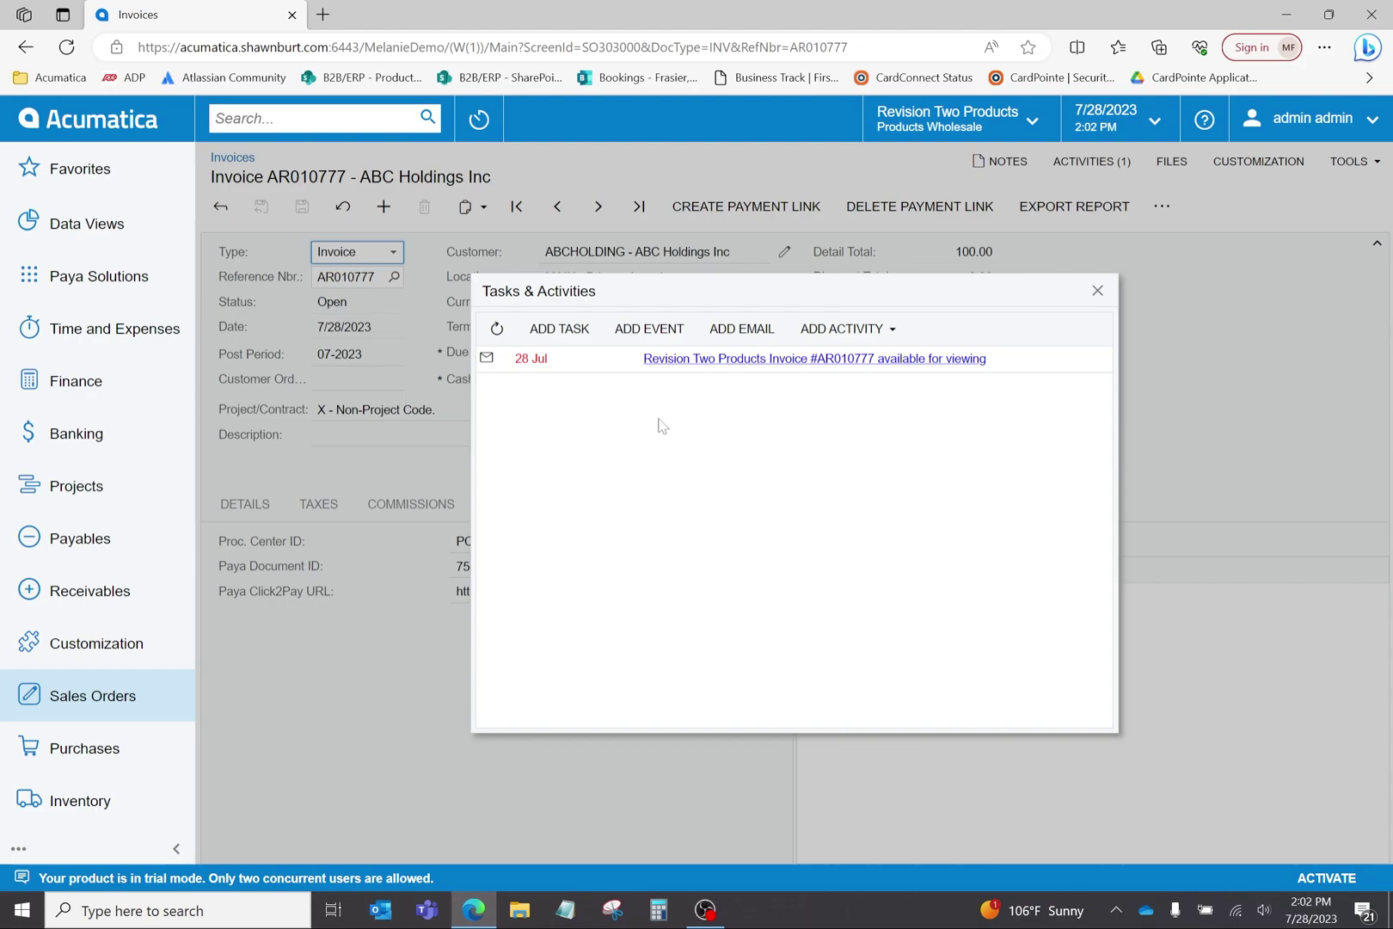
{"action": "left_click", "coordinate": [737, 359]}
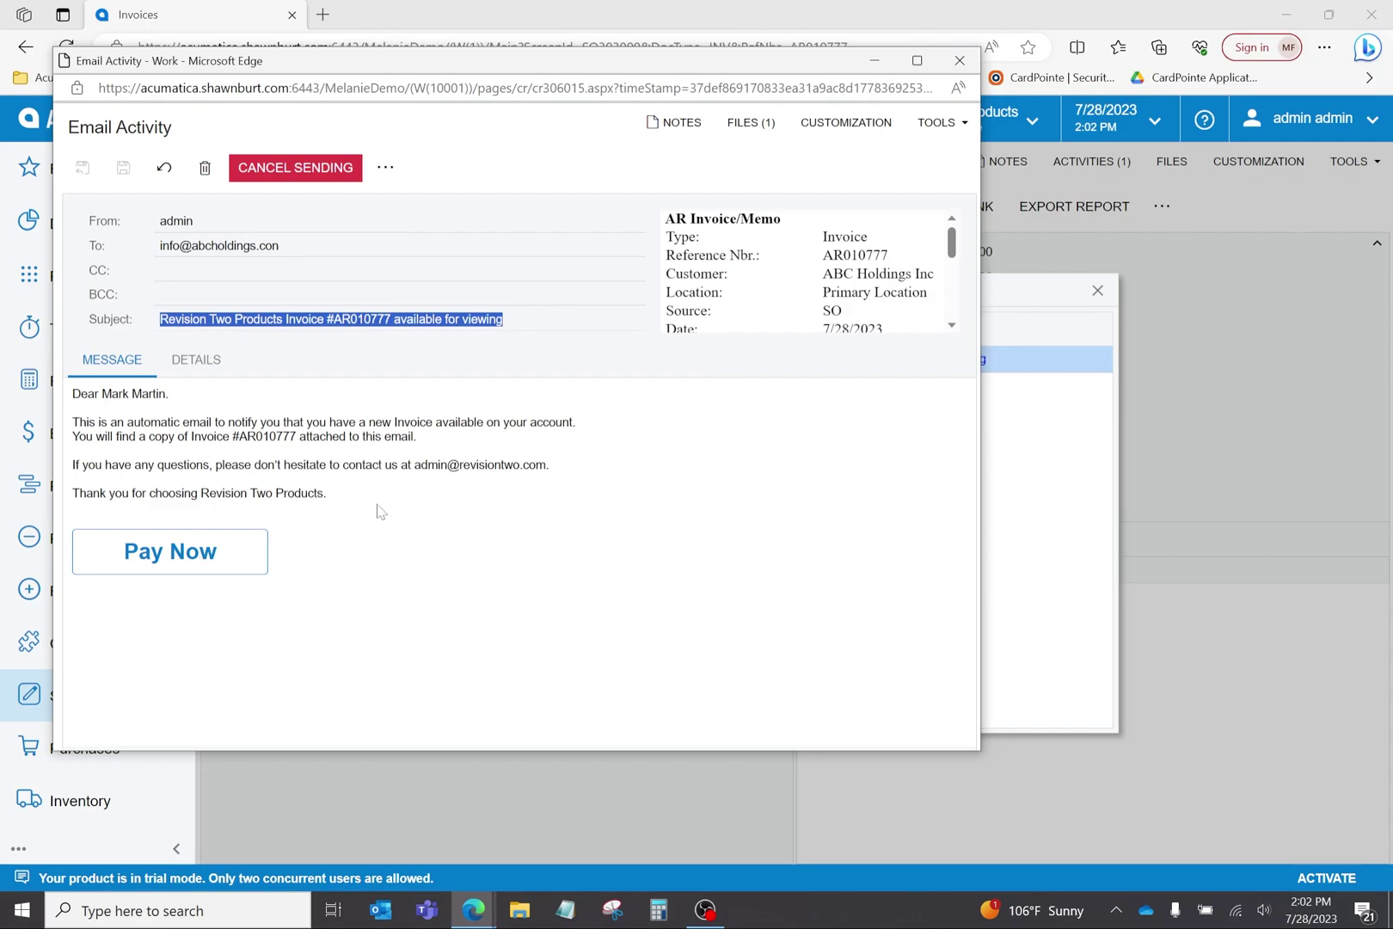
Open the Click2Pay payment page from the Pay Now link in the invoice email, then close it along with the email and activities
{"action": "left_click", "coordinate": [170, 551]}
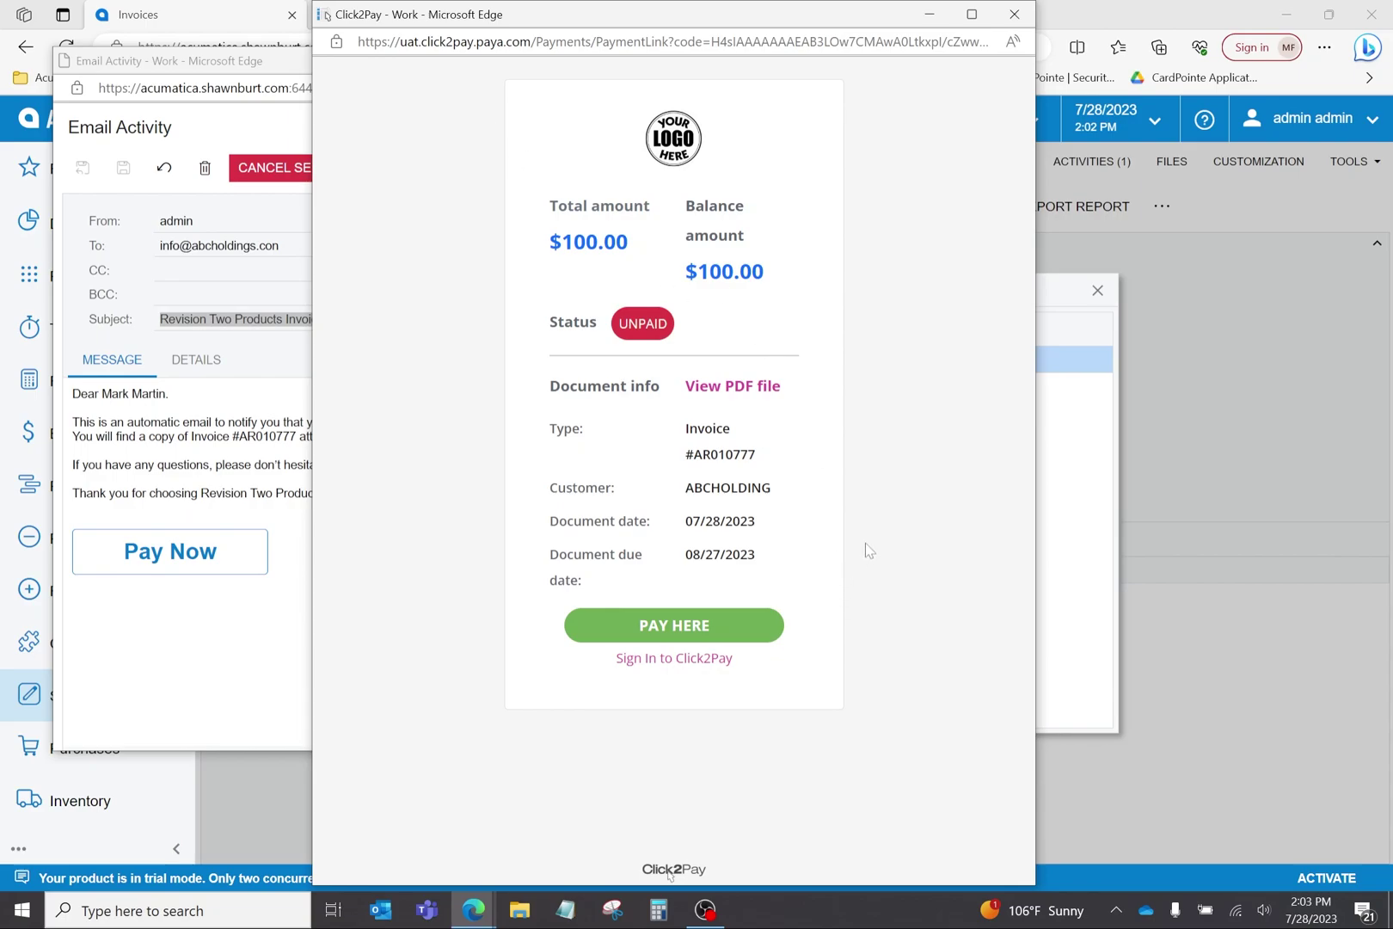
{"action": "left_click", "coordinate": [1015, 15]}
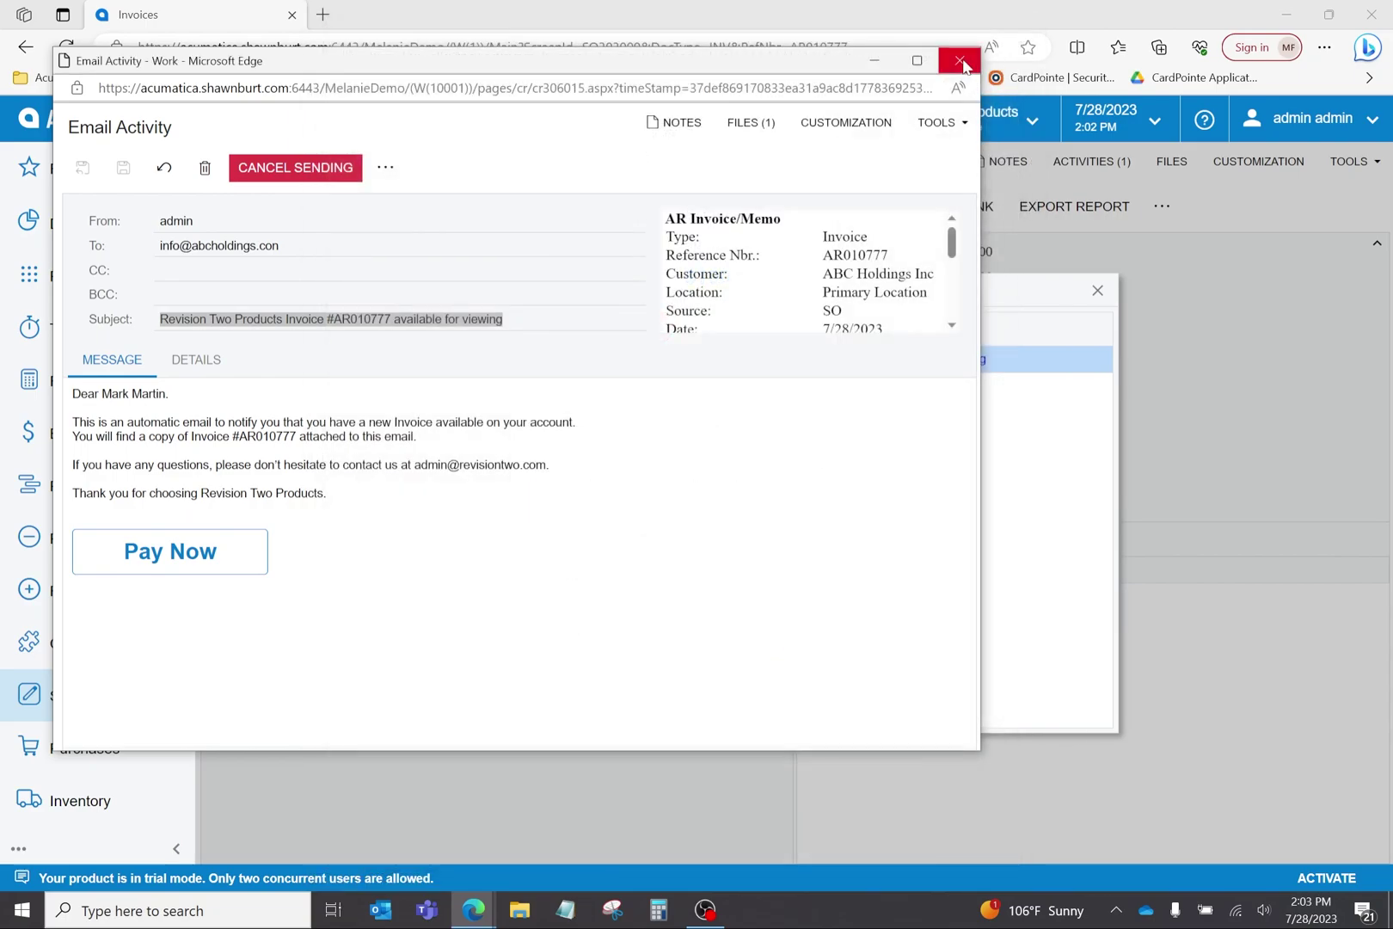
{"action": "left_click", "coordinate": [961, 60]}
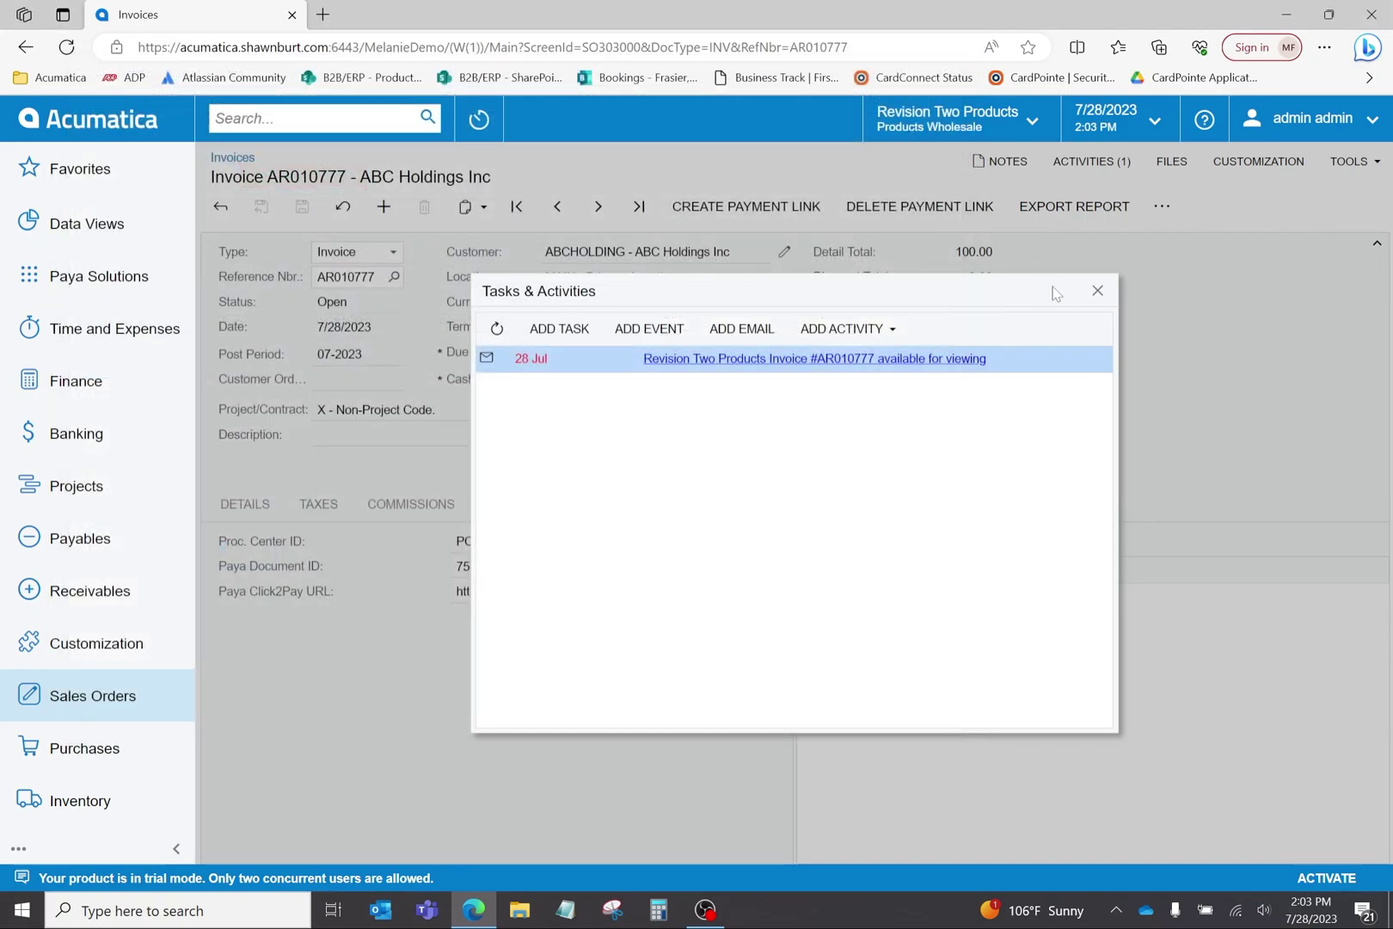
{"action": "left_click", "coordinate": [1097, 290]}
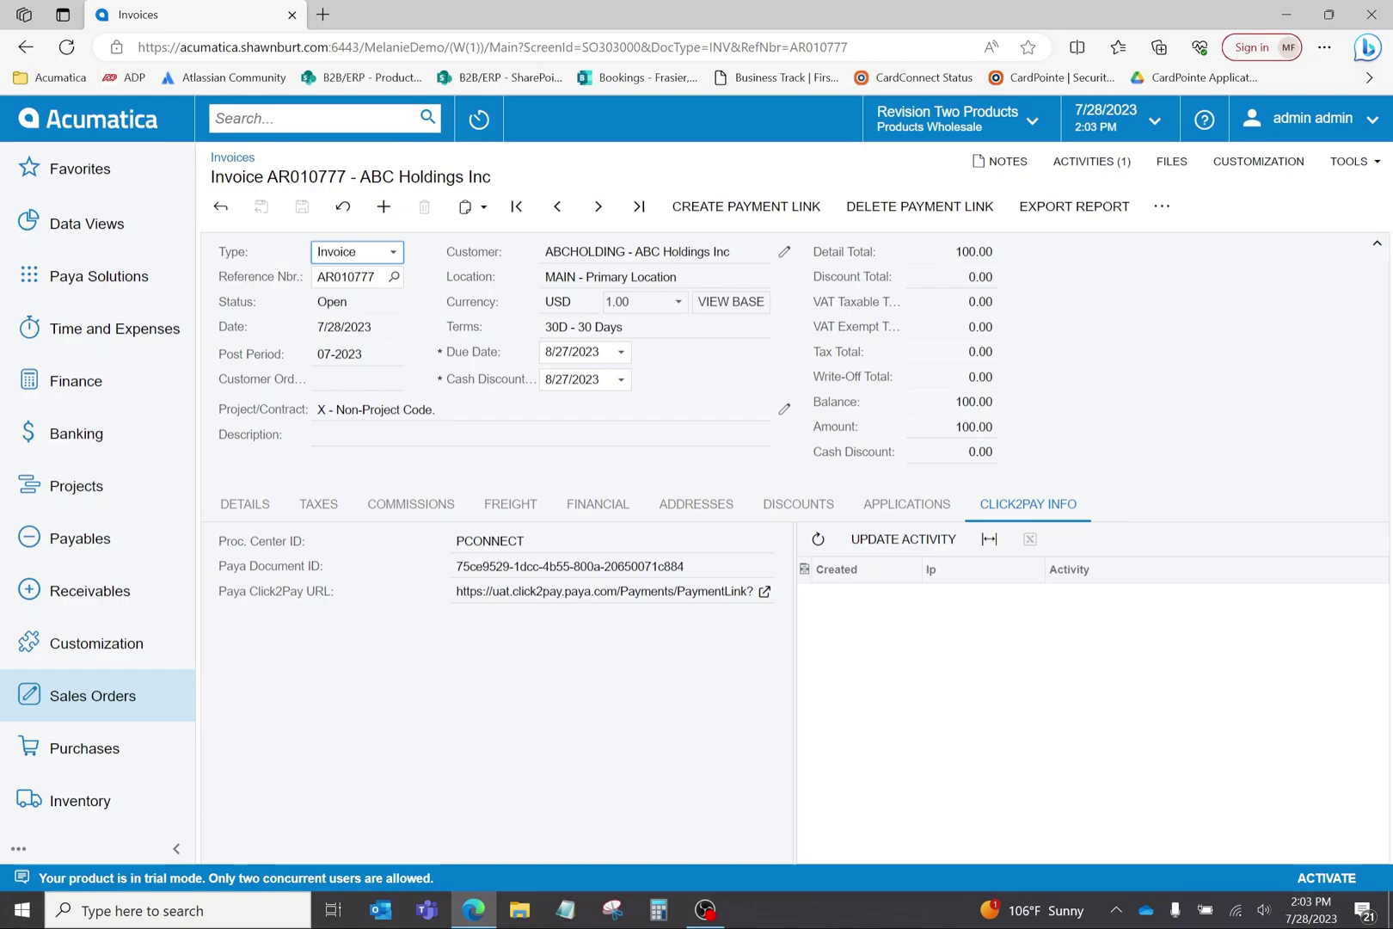
Search for "process invoices and memos" and open the Process Invoices and Memos screen
{"action": "left_click", "coordinate": [295, 119]}
{"action": "type", "text": "process in"}
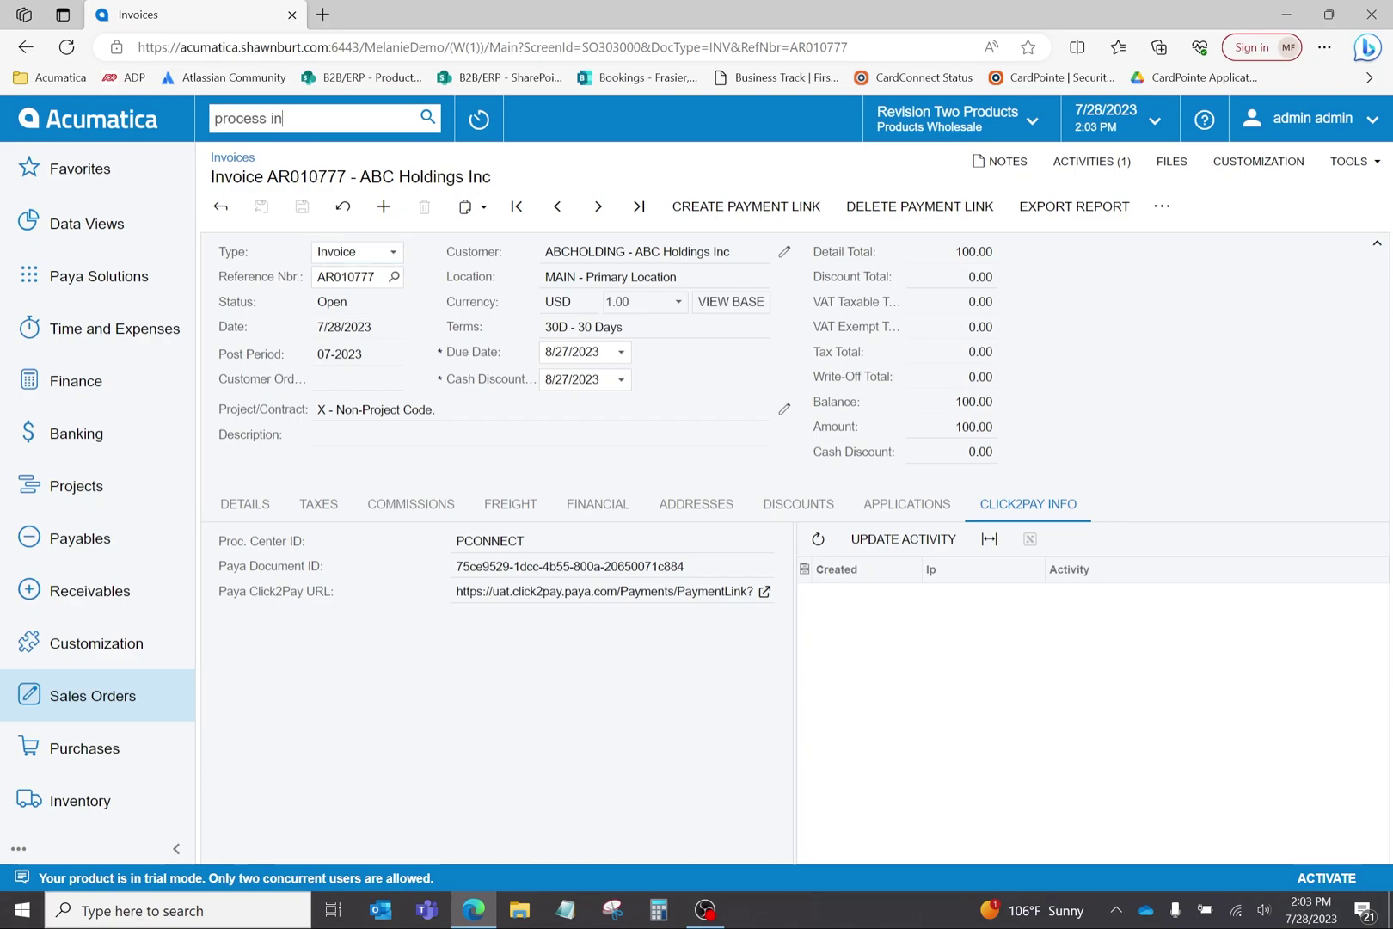
{"action": "type", "text": "voices and memos"}
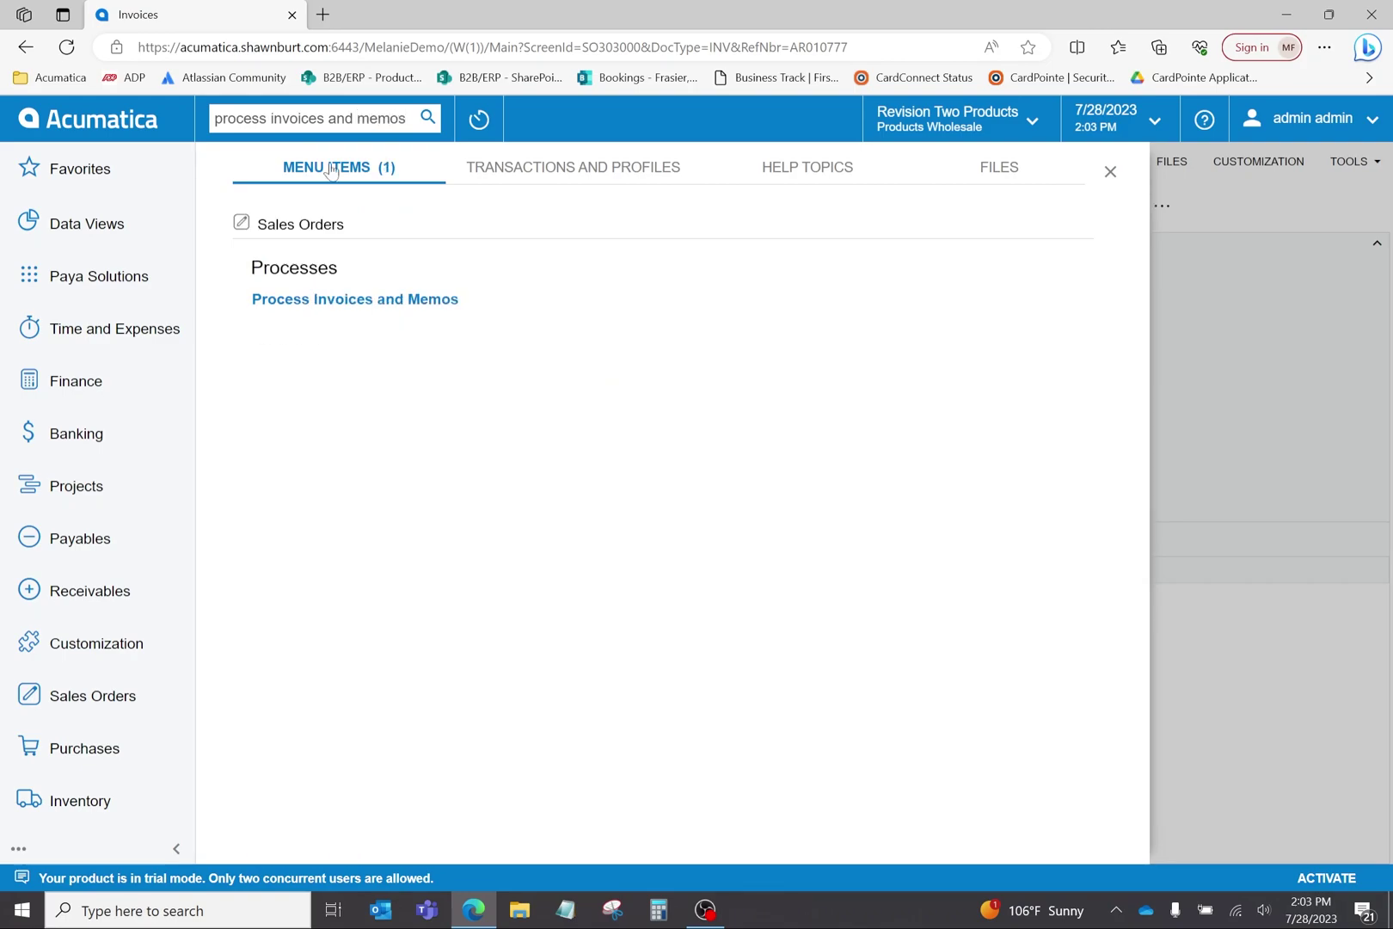
{"action": "left_click", "coordinate": [384, 300]}
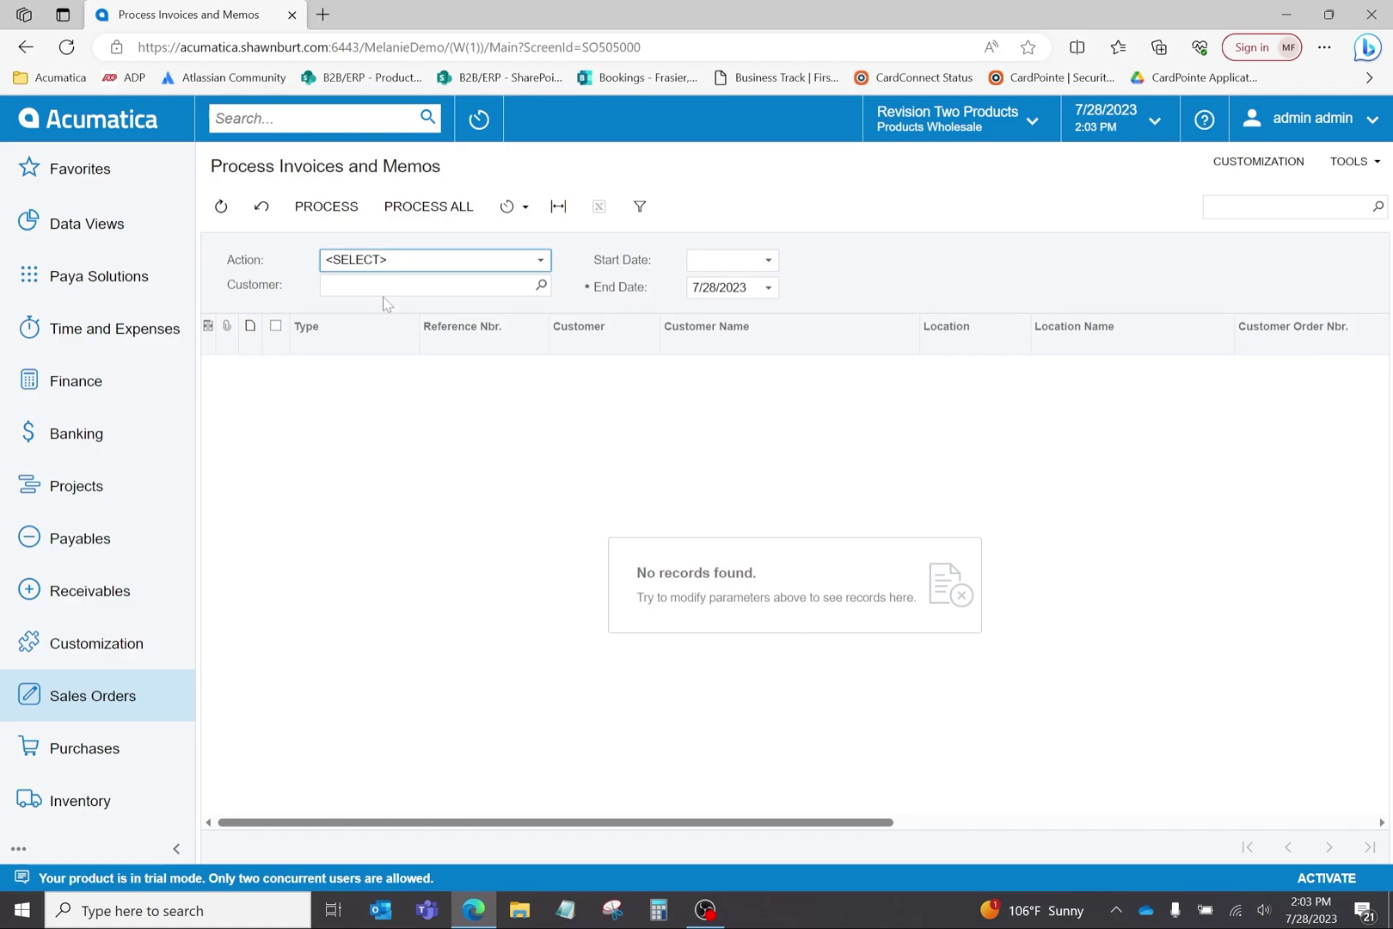
Set the action to Release, process the first USA Bartending School invoice, and show the processed records
{"action": "left_click", "coordinate": [412, 267]}
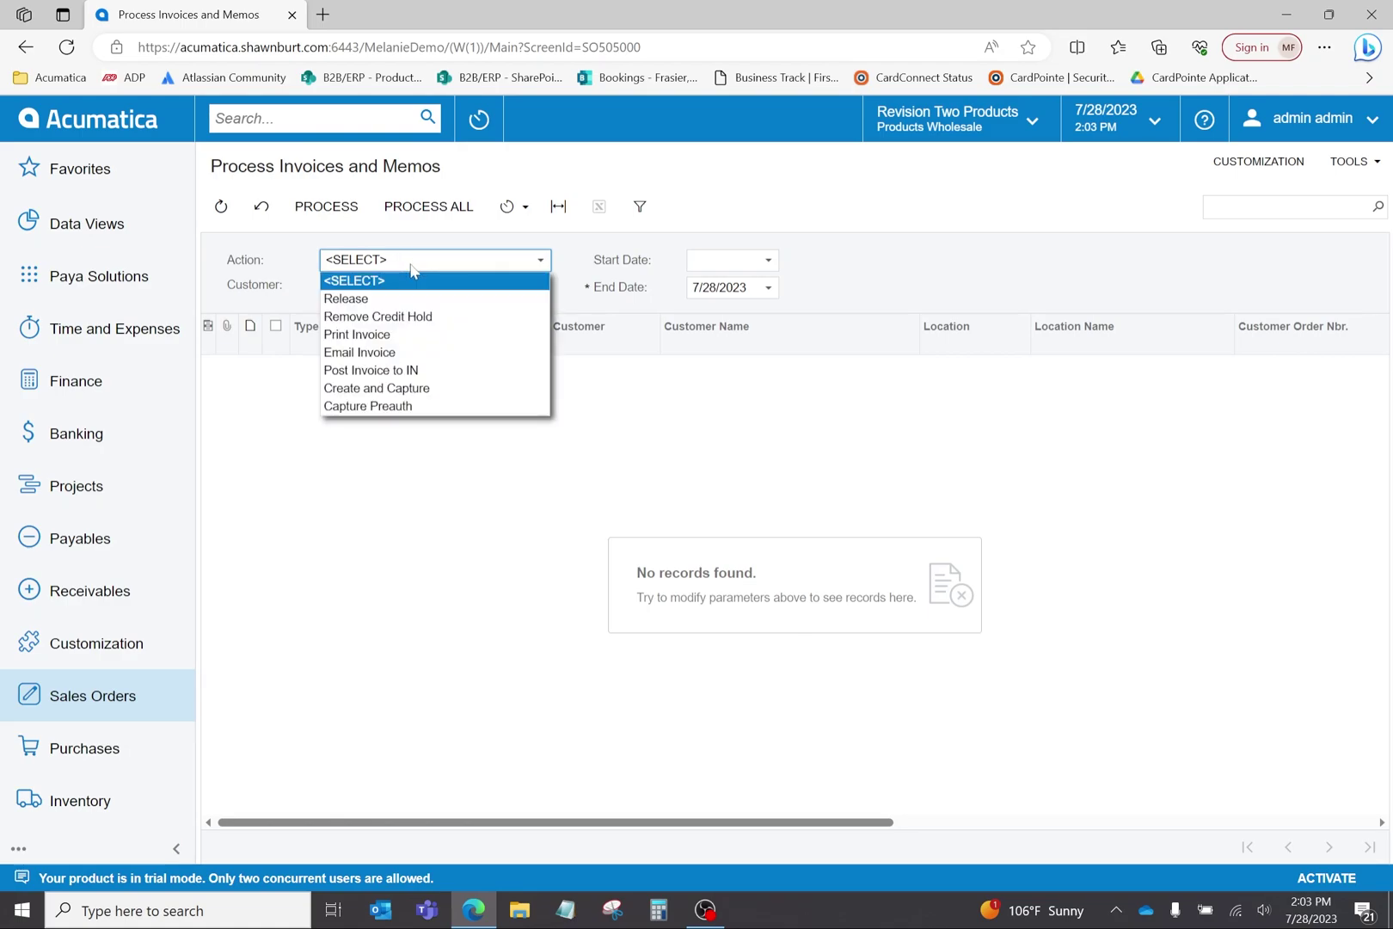
{"action": "left_click", "coordinate": [385, 298]}
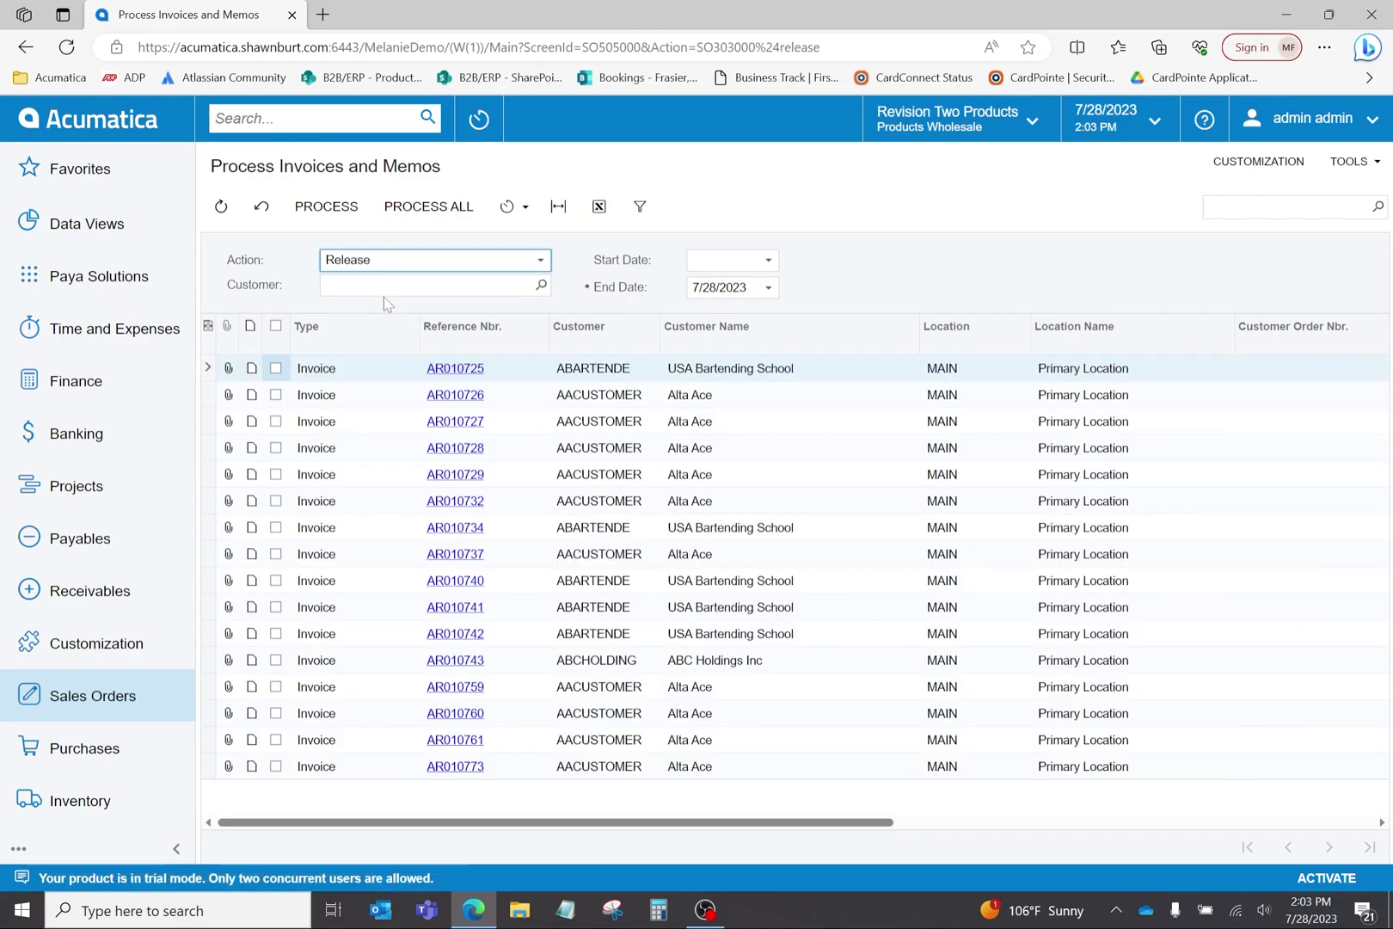
{"action": "left_click", "coordinate": [276, 369]}
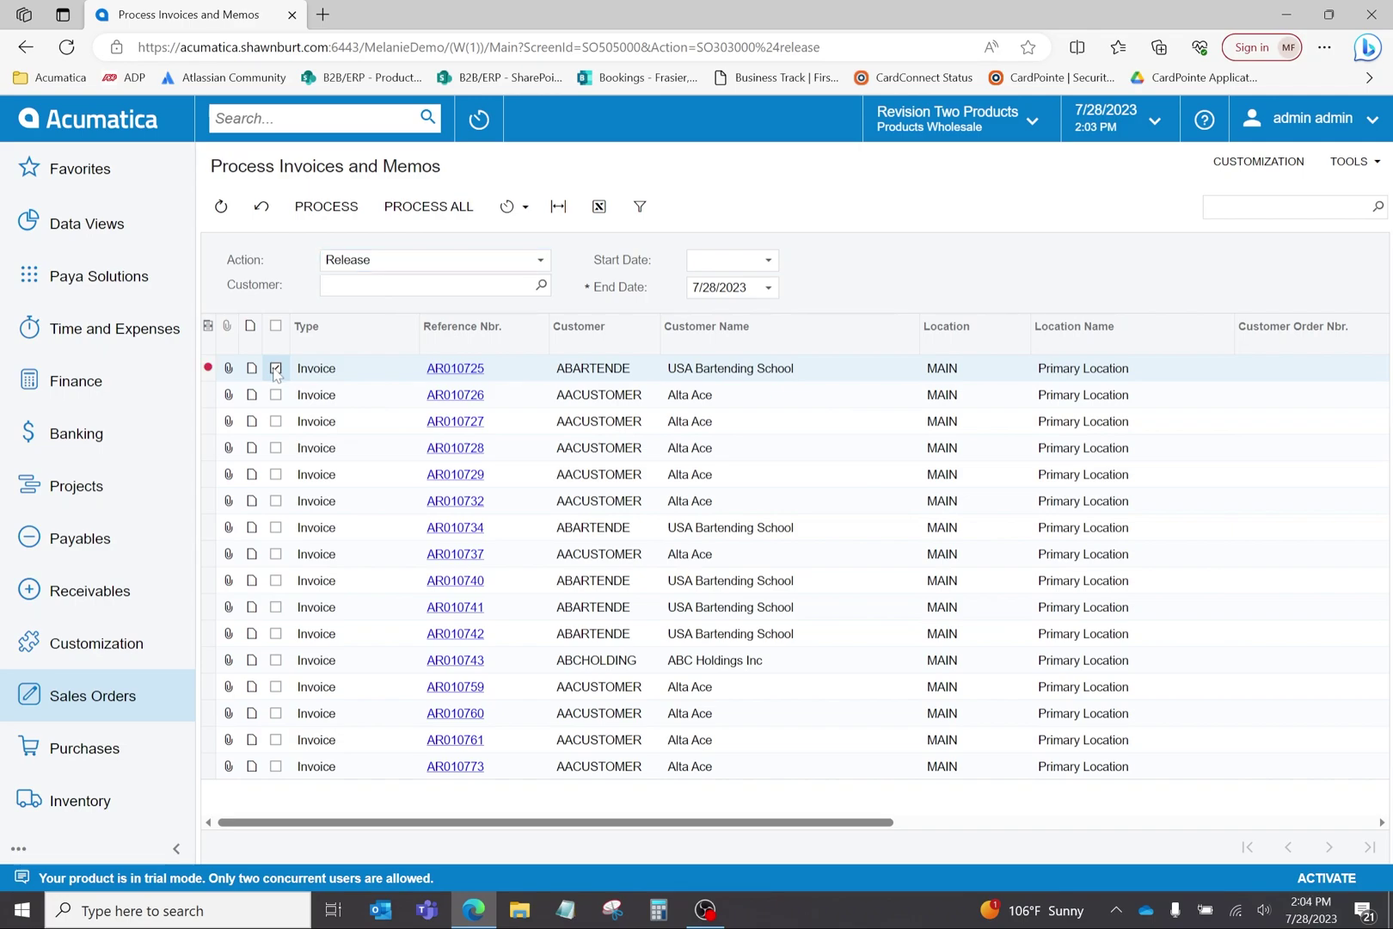
{"action": "left_click", "coordinate": [332, 220]}
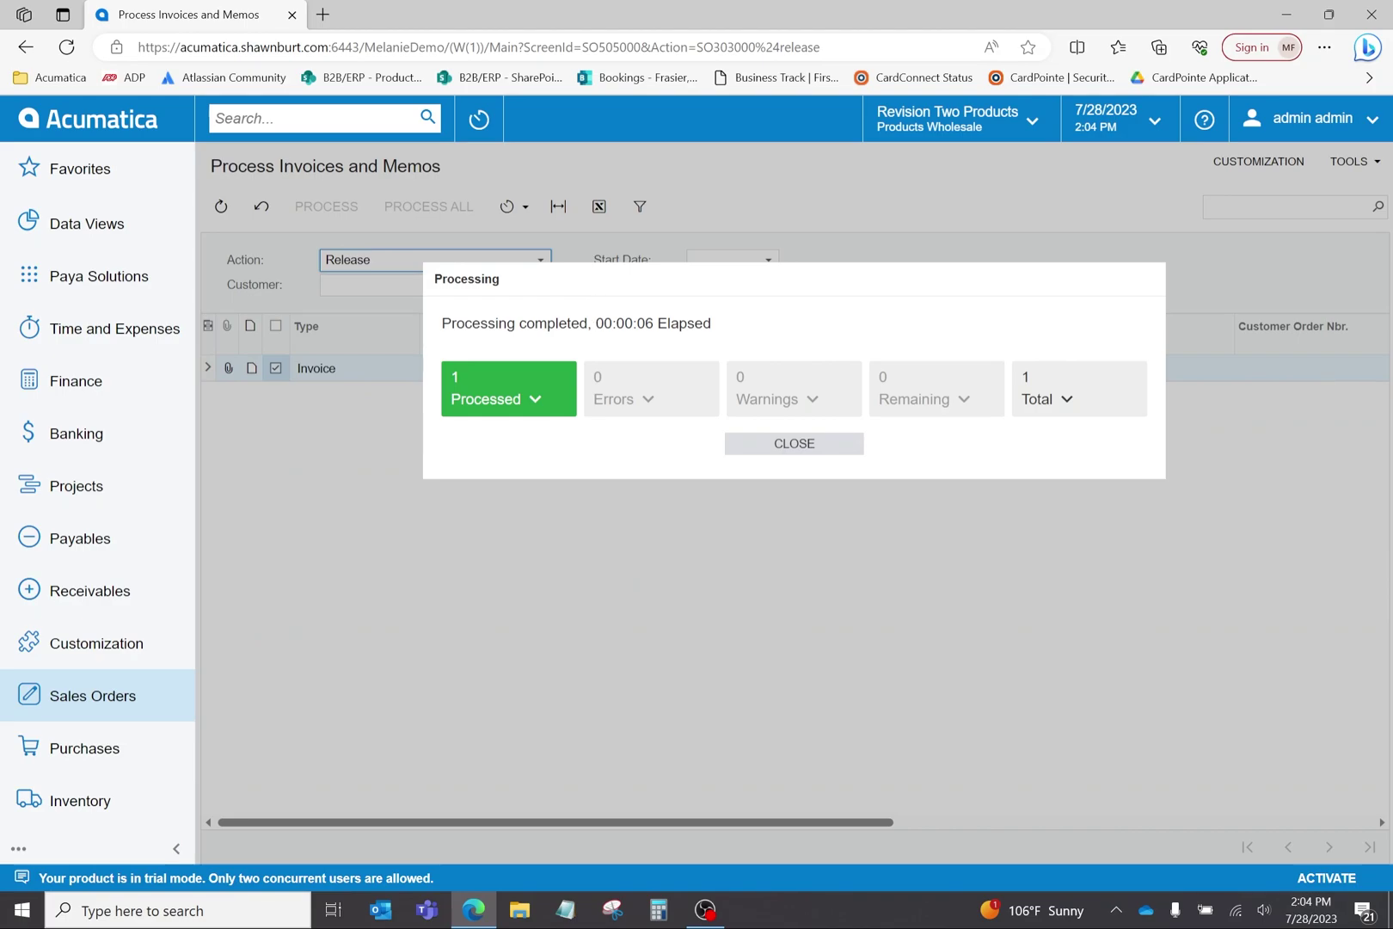
{"action": "left_click", "coordinate": [516, 392]}
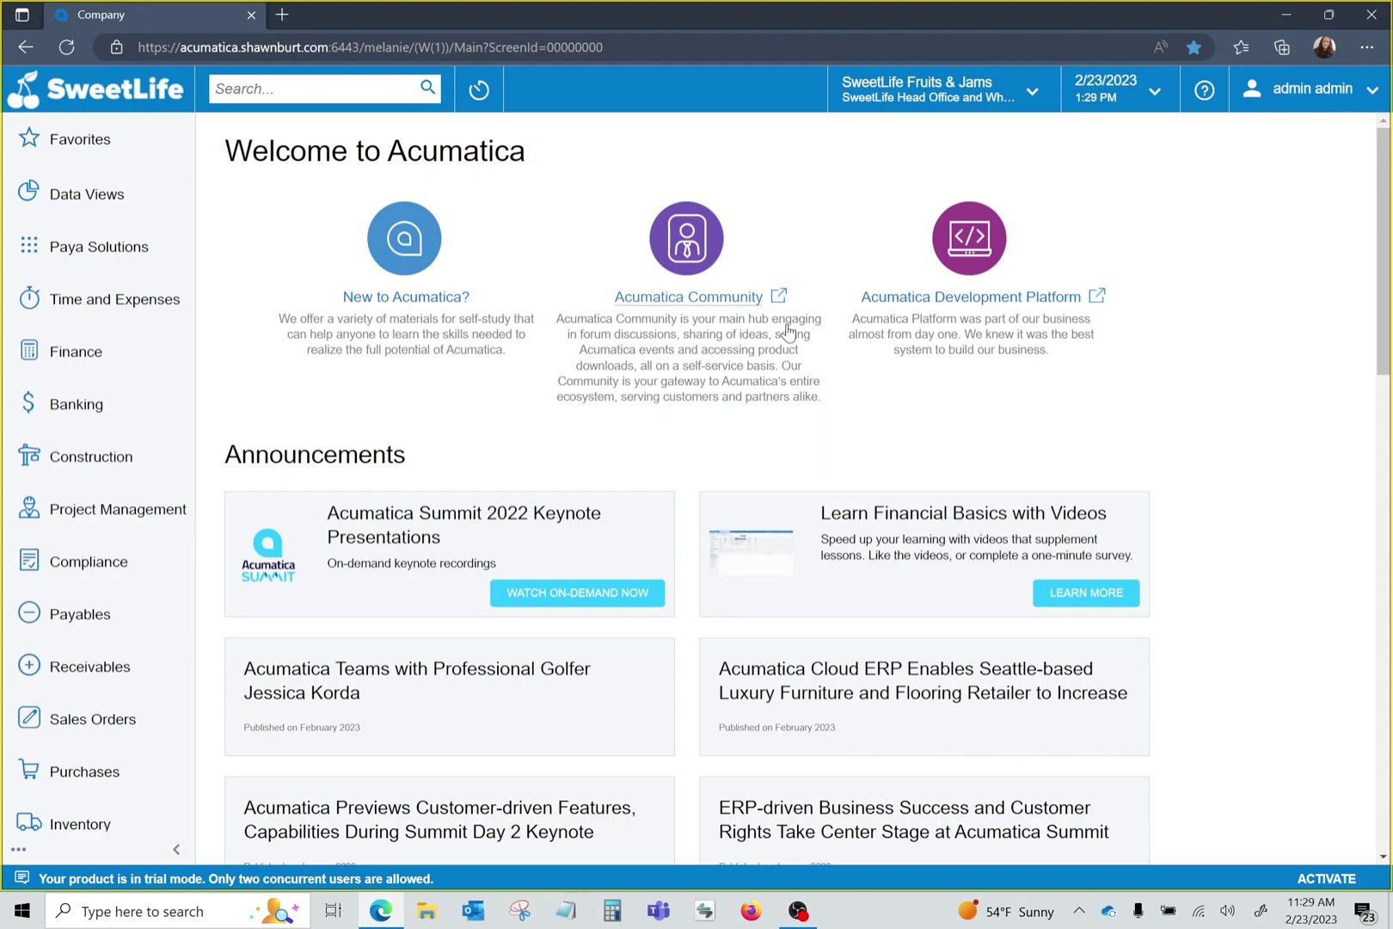
Search for "sales order" and open the Sales Orders list
{"action": "left_click", "coordinate": [289, 92]}
{"action": "type", "text": "sales order"}
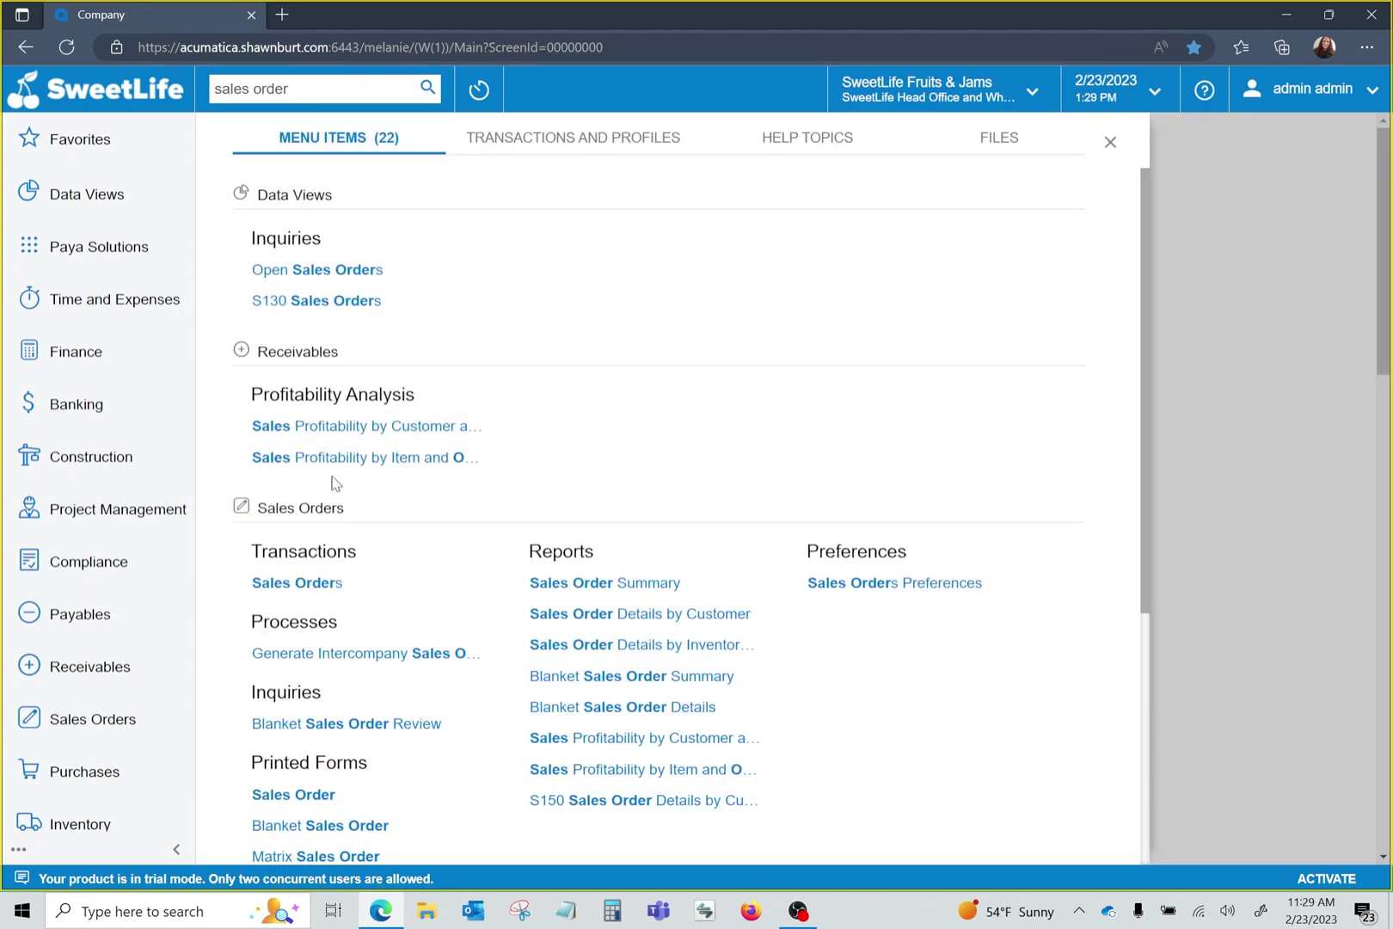
{"action": "left_click", "coordinate": [303, 584]}
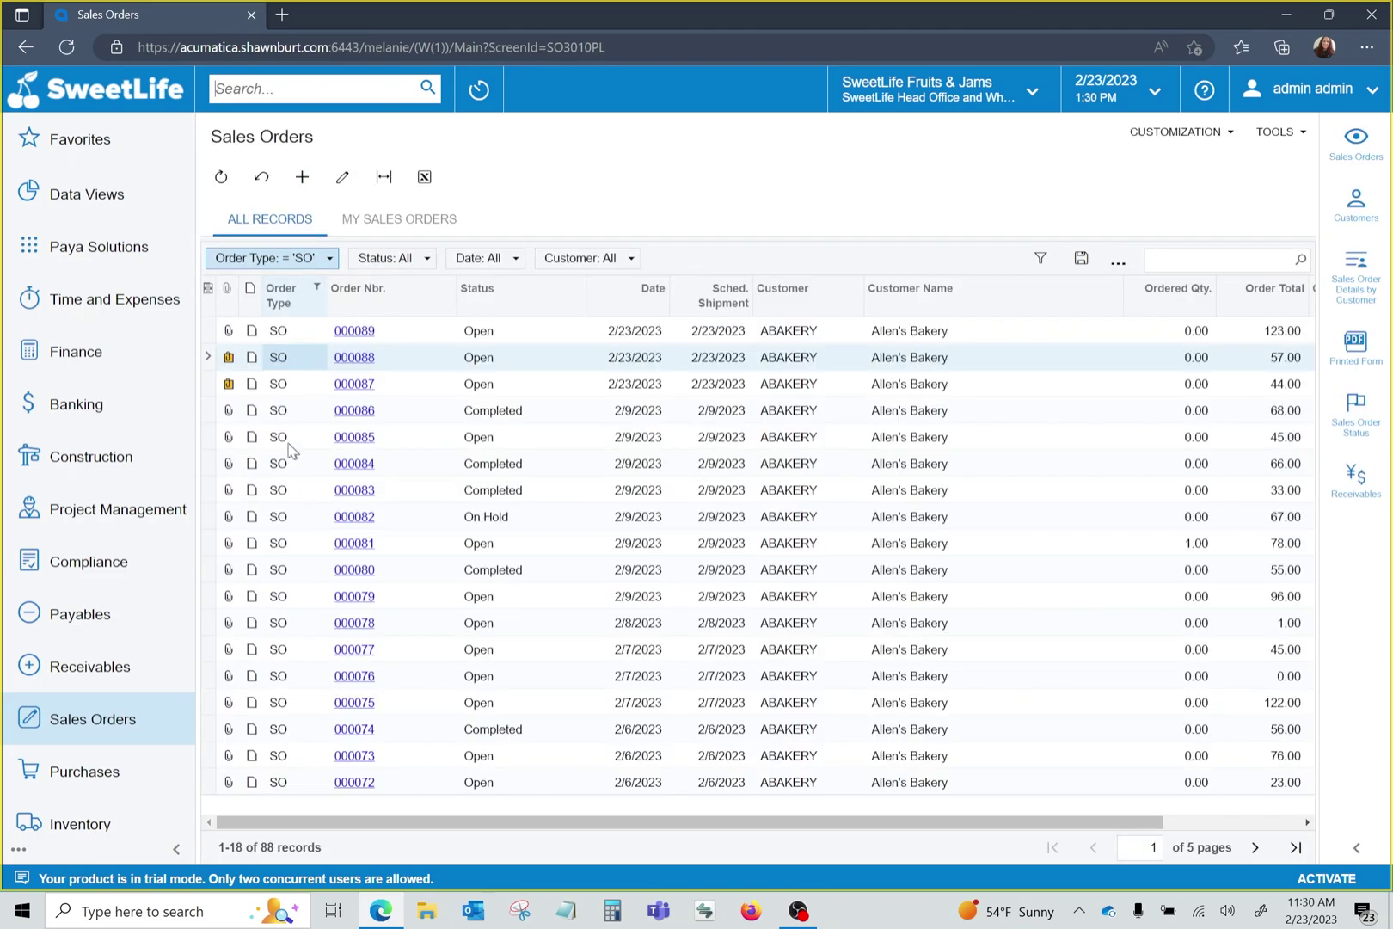
Filter the sales orders by order type SO and open the first Allen's Bakery order
{"action": "left_click", "coordinate": [324, 258]}
{"action": "type", "text": "so"}
{"action": "key", "text": "Return"}
{"action": "left_click", "coordinate": [354, 331]}
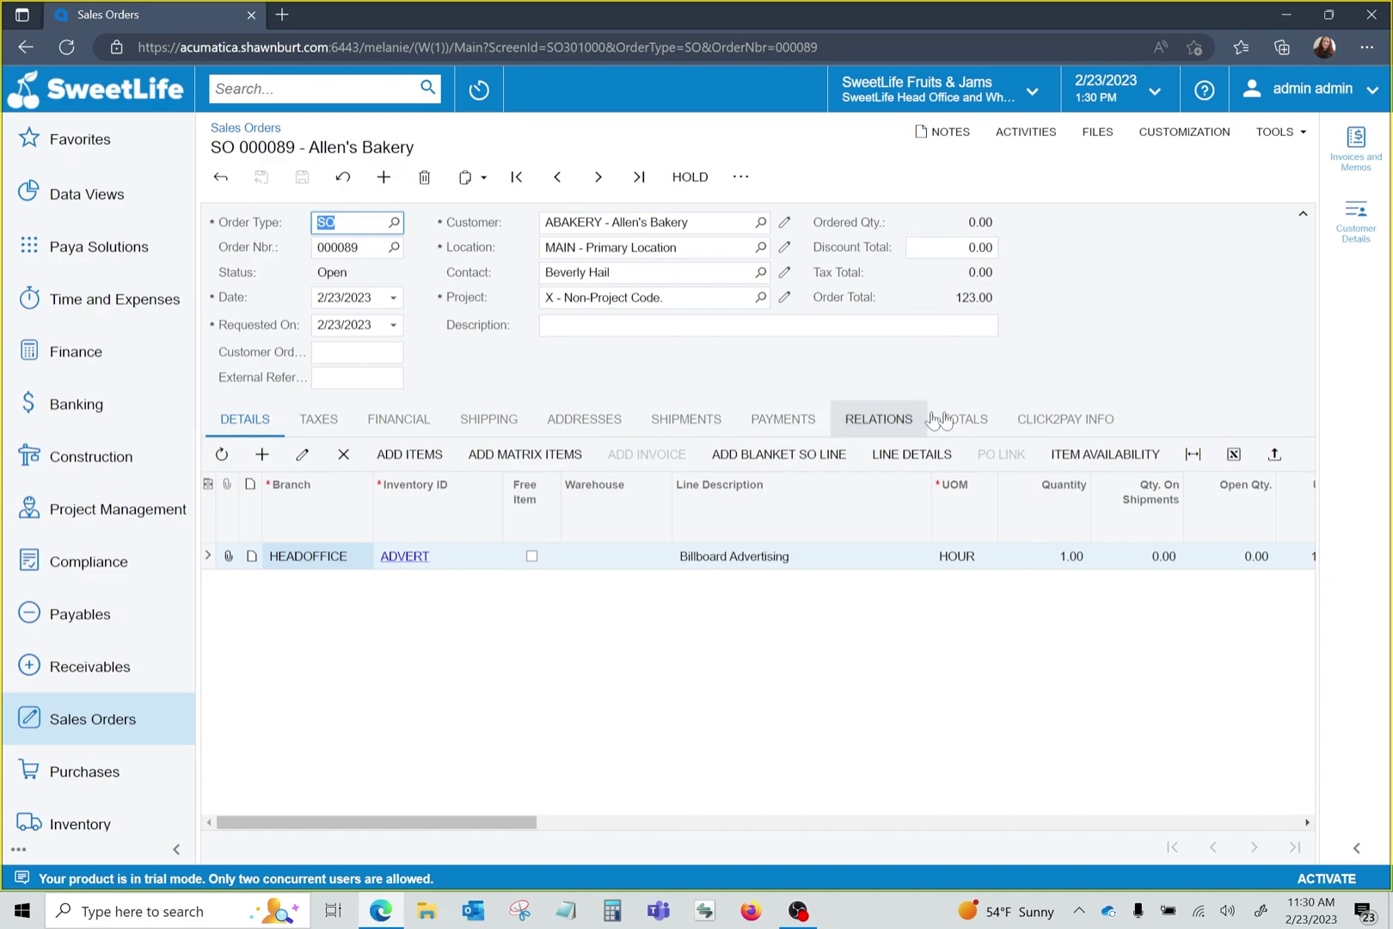
Set the processing center in the order's Click2Pay info to CARDPOINTE and save the sales order
{"action": "left_click", "coordinate": [1042, 423]}
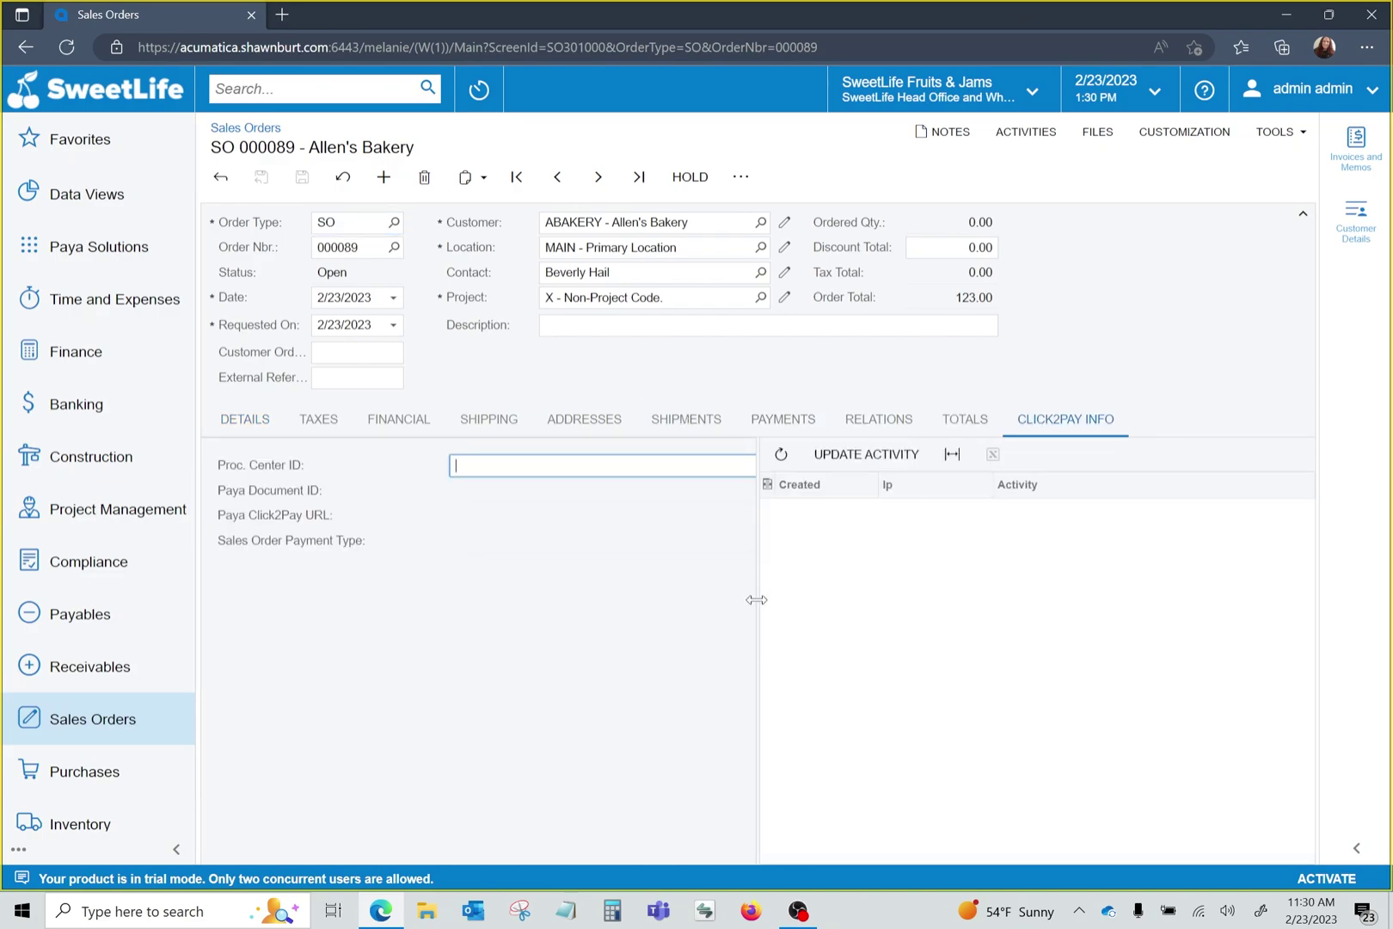
{"action": "left_click_drag", "start_coordinate": [756, 600], "coordinate": [885, 615]}
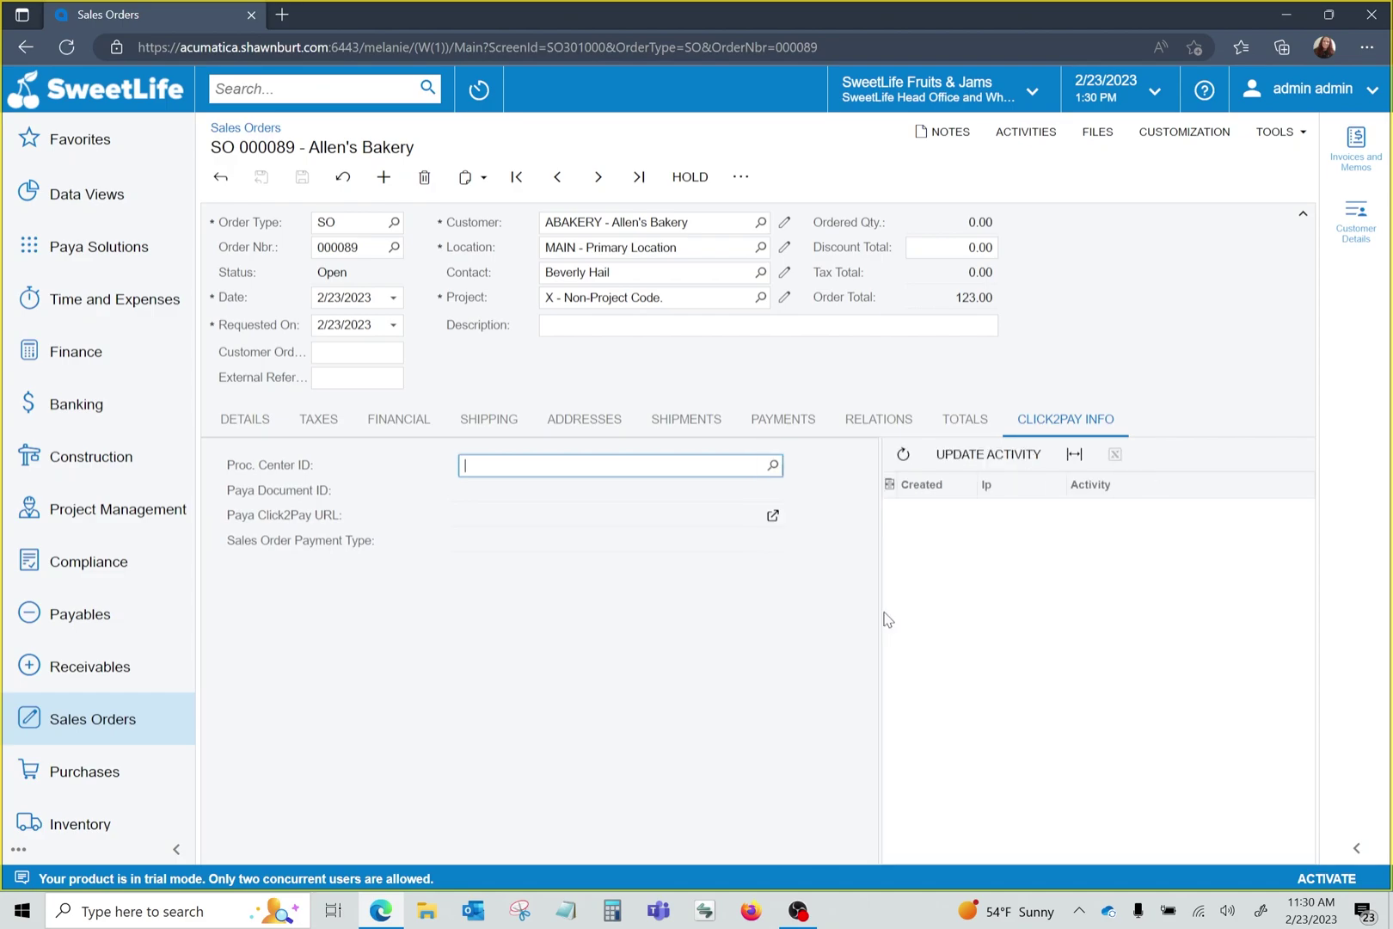
{"action": "left_click", "coordinate": [772, 465]}
{"action": "left_click", "coordinate": [499, 542]}
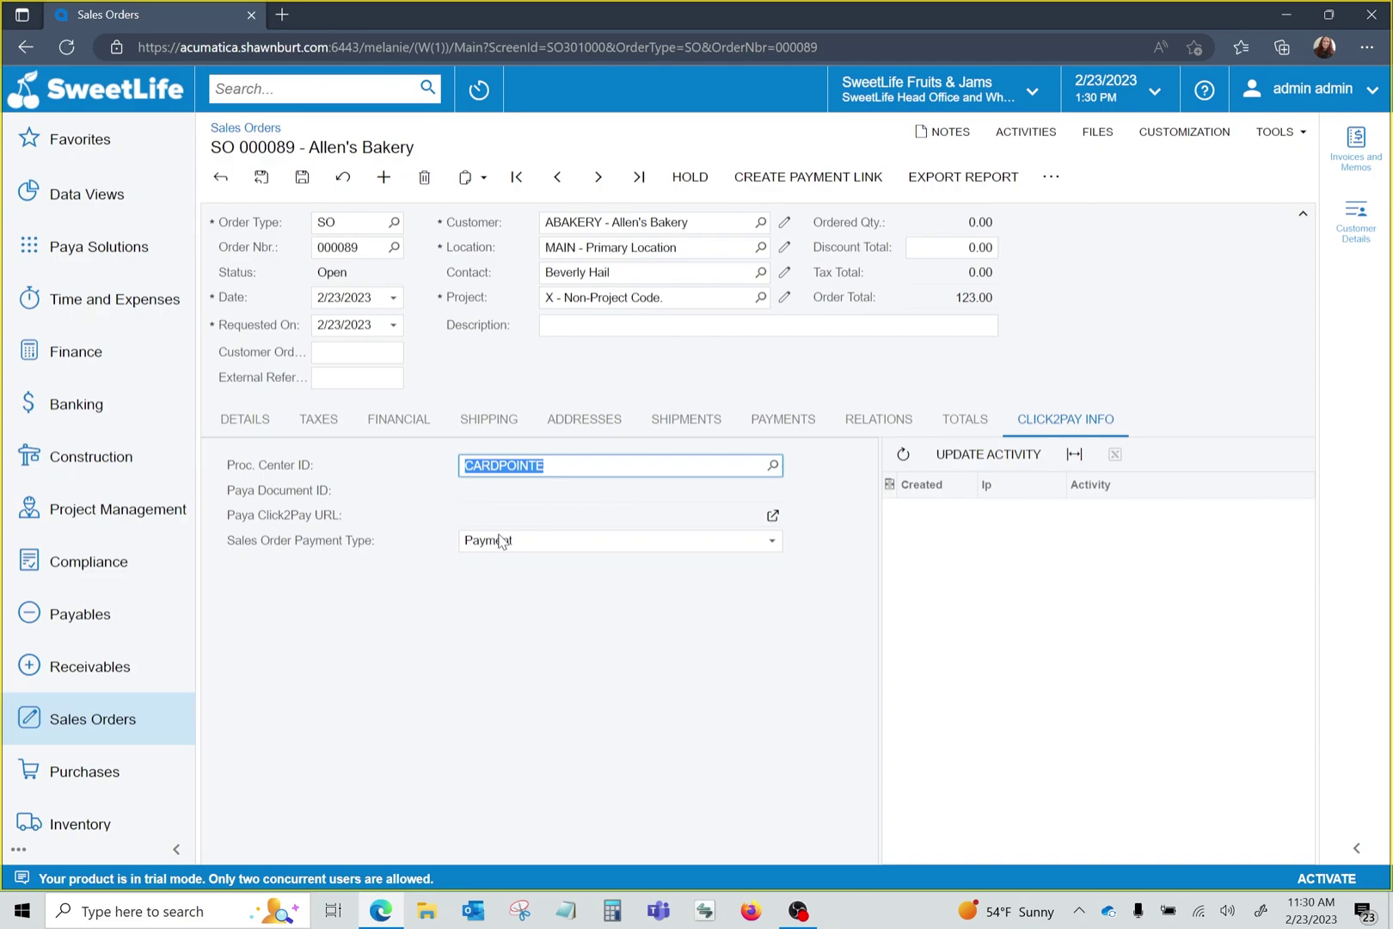
{"action": "left_click", "coordinate": [304, 180]}
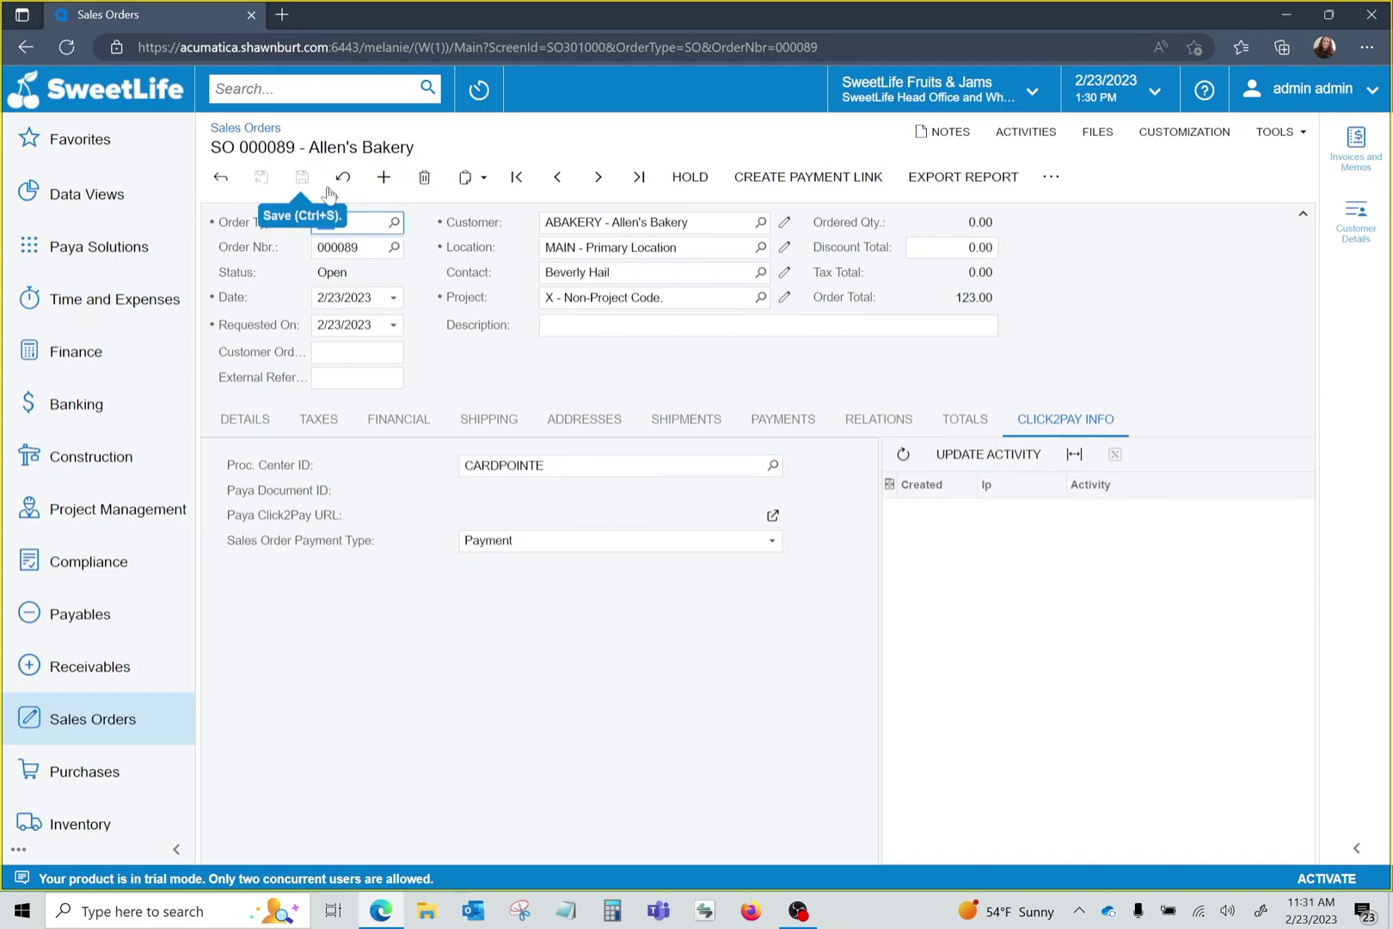
Create the payment link for the Allen's Bakery sales order and email the order to the customer
{"action": "left_click", "coordinate": [810, 181]}
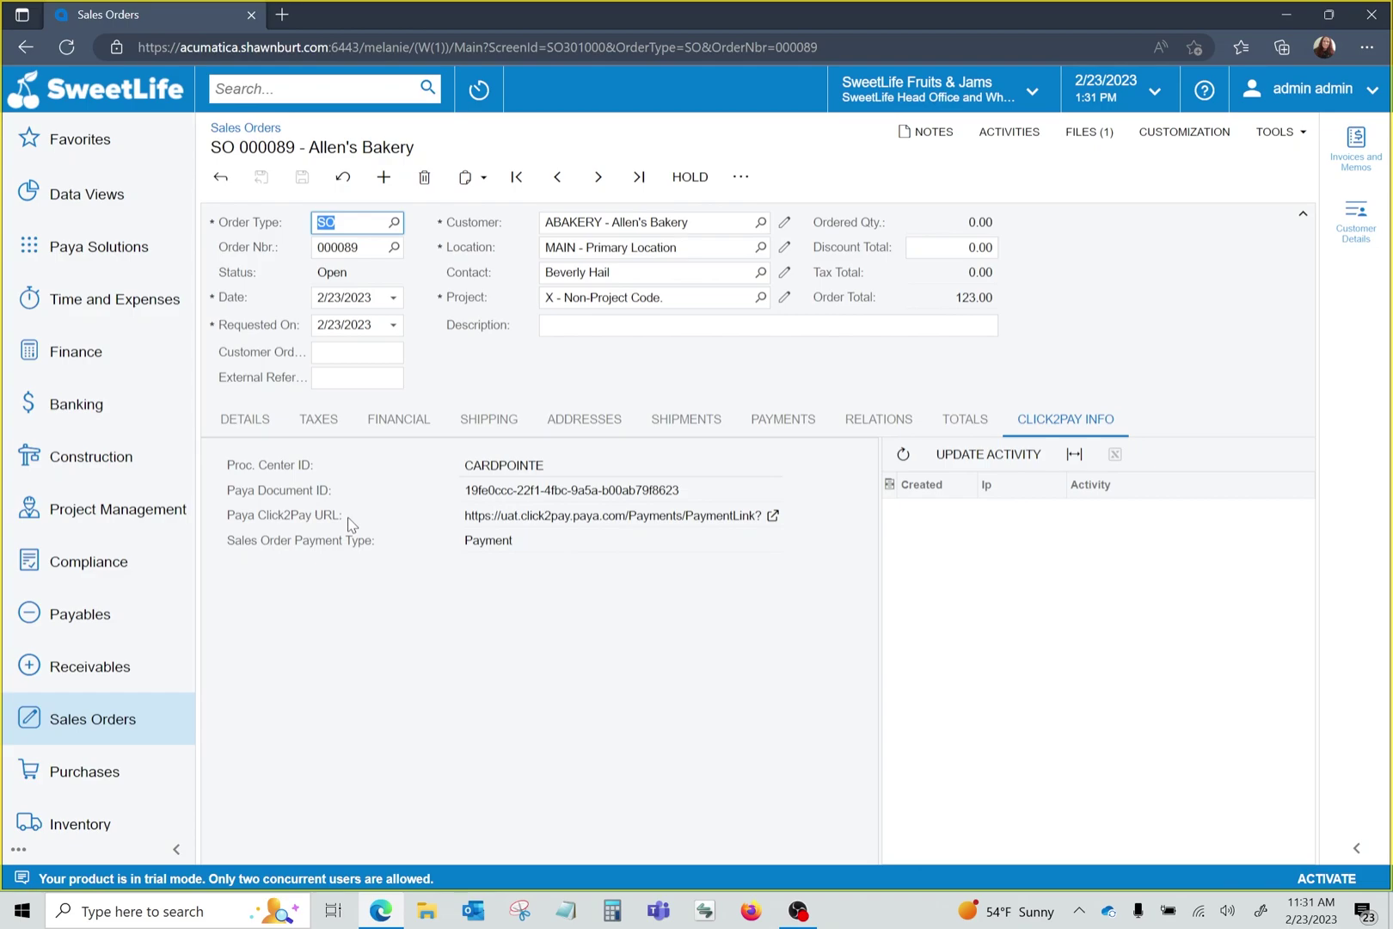
{"action": "left_click", "coordinate": [741, 177]}
{"action": "left_click", "coordinate": [1041, 283]}
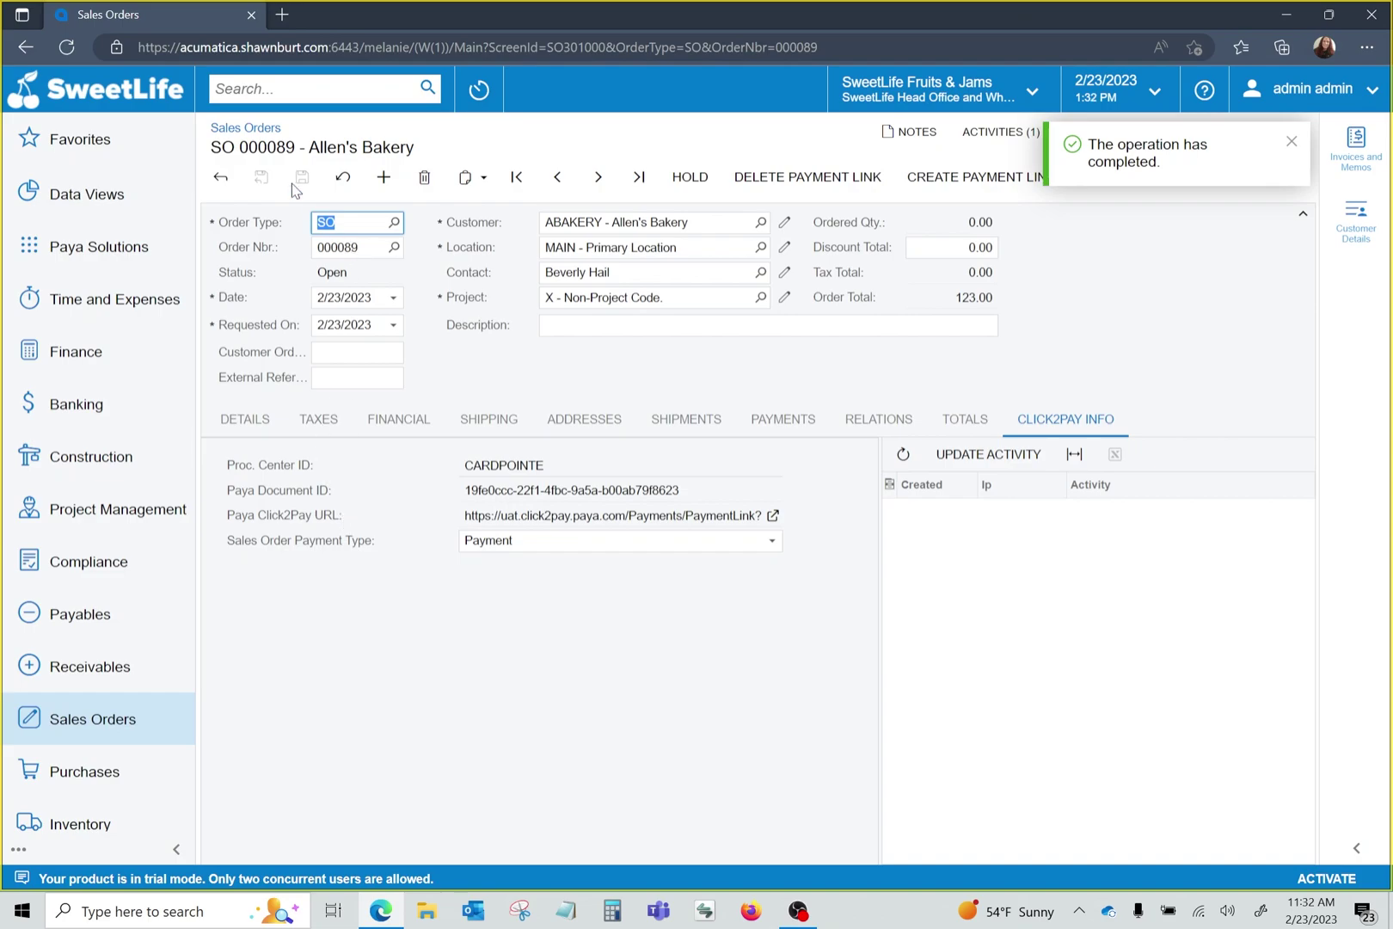
Open the Print/Email Orders screen and choose the Email Sales Order action with order type SO
{"action": "left_click", "coordinate": [280, 90]}
{"action": "type", "text": "print/email"}
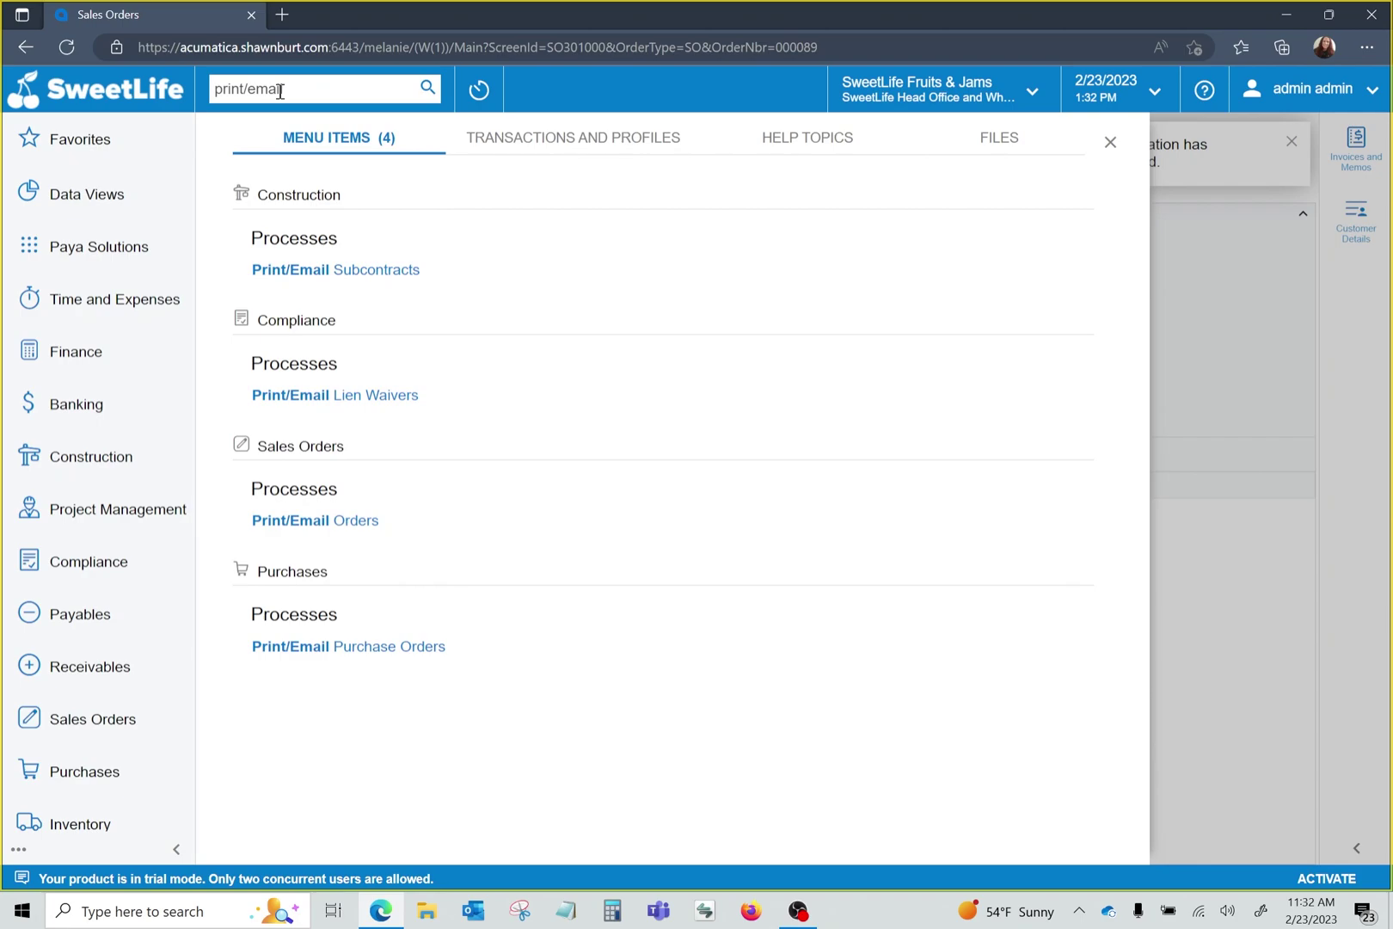
{"action": "left_click", "coordinate": [344, 520]}
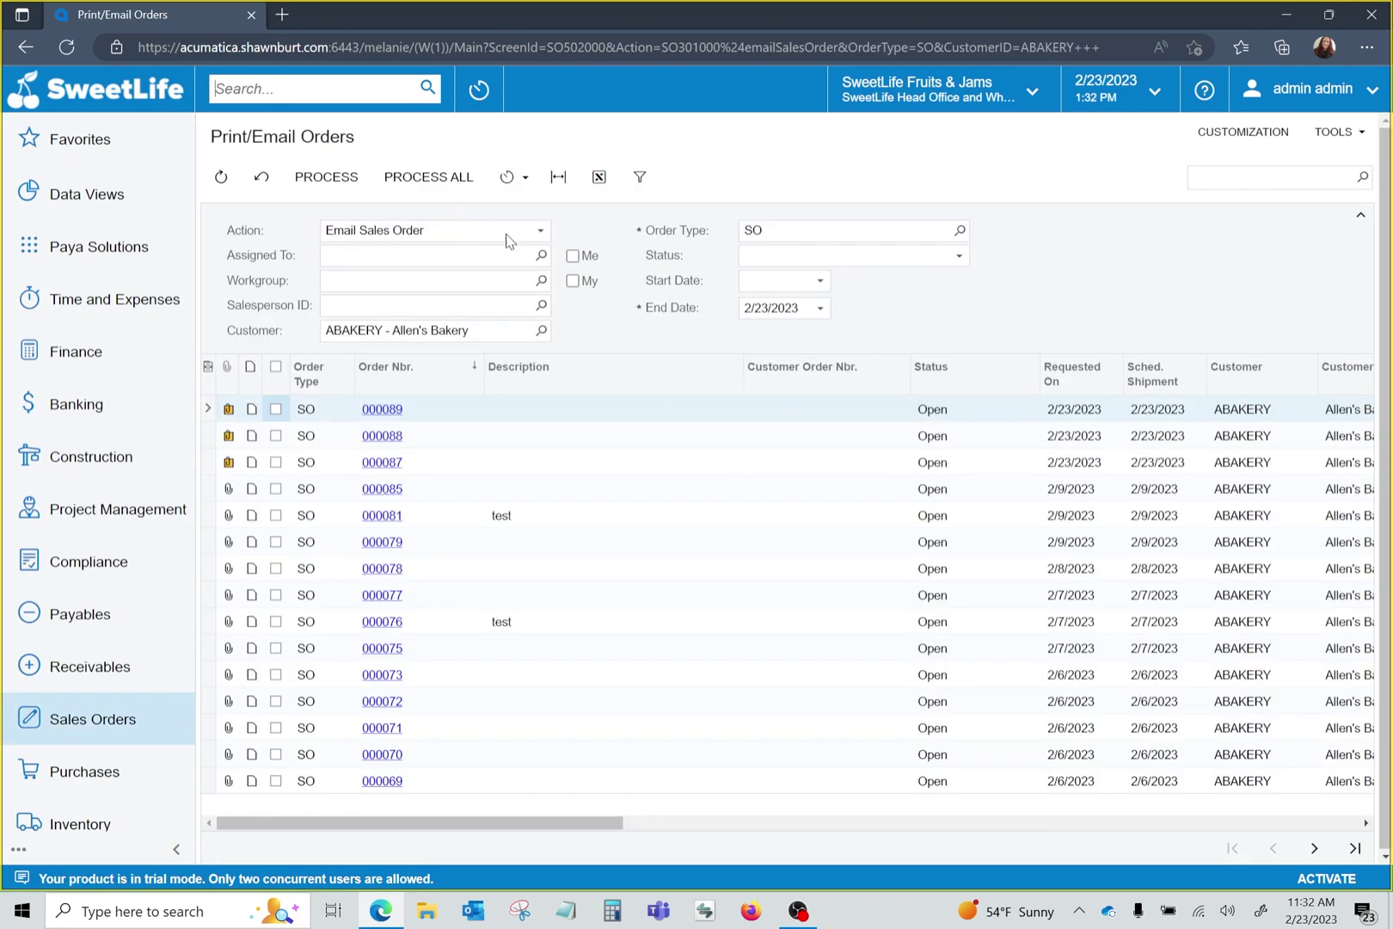
{"action": "left_click", "coordinate": [537, 234]}
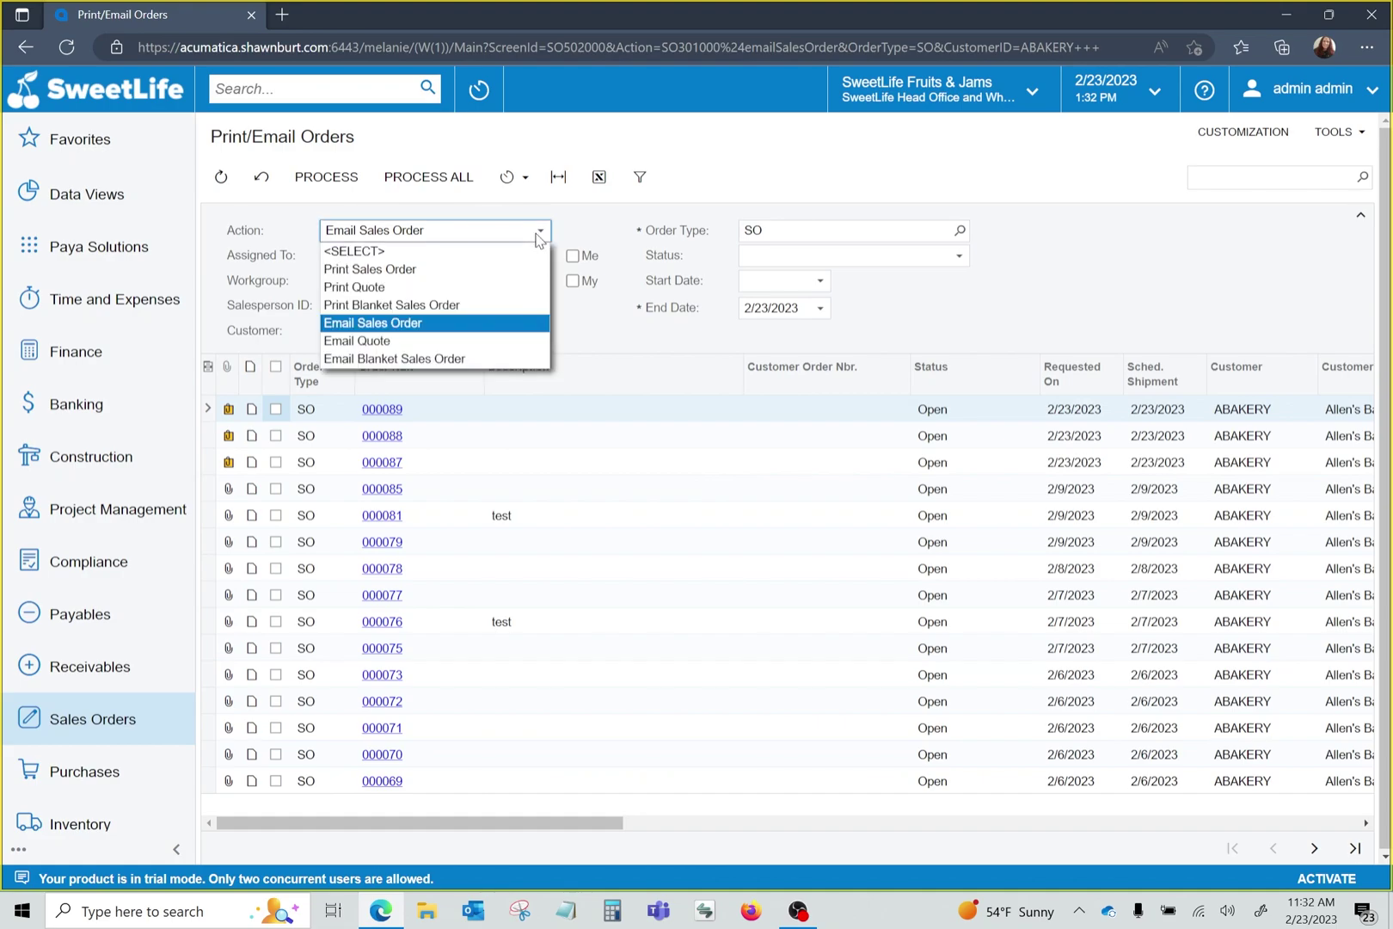
{"action": "left_click", "coordinate": [430, 325]}
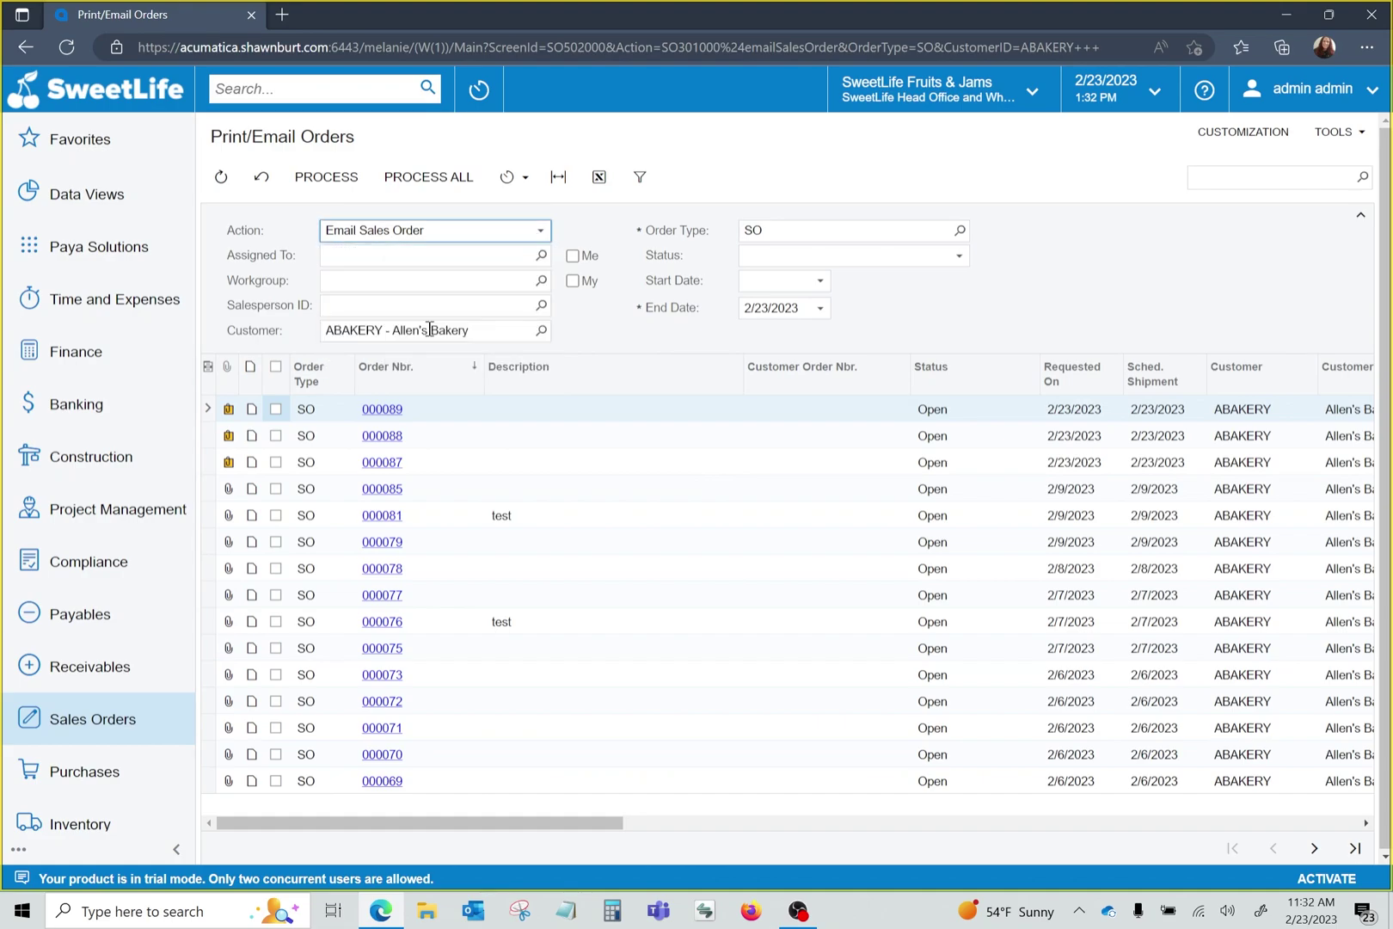
{"action": "left_click", "coordinate": [962, 229]}
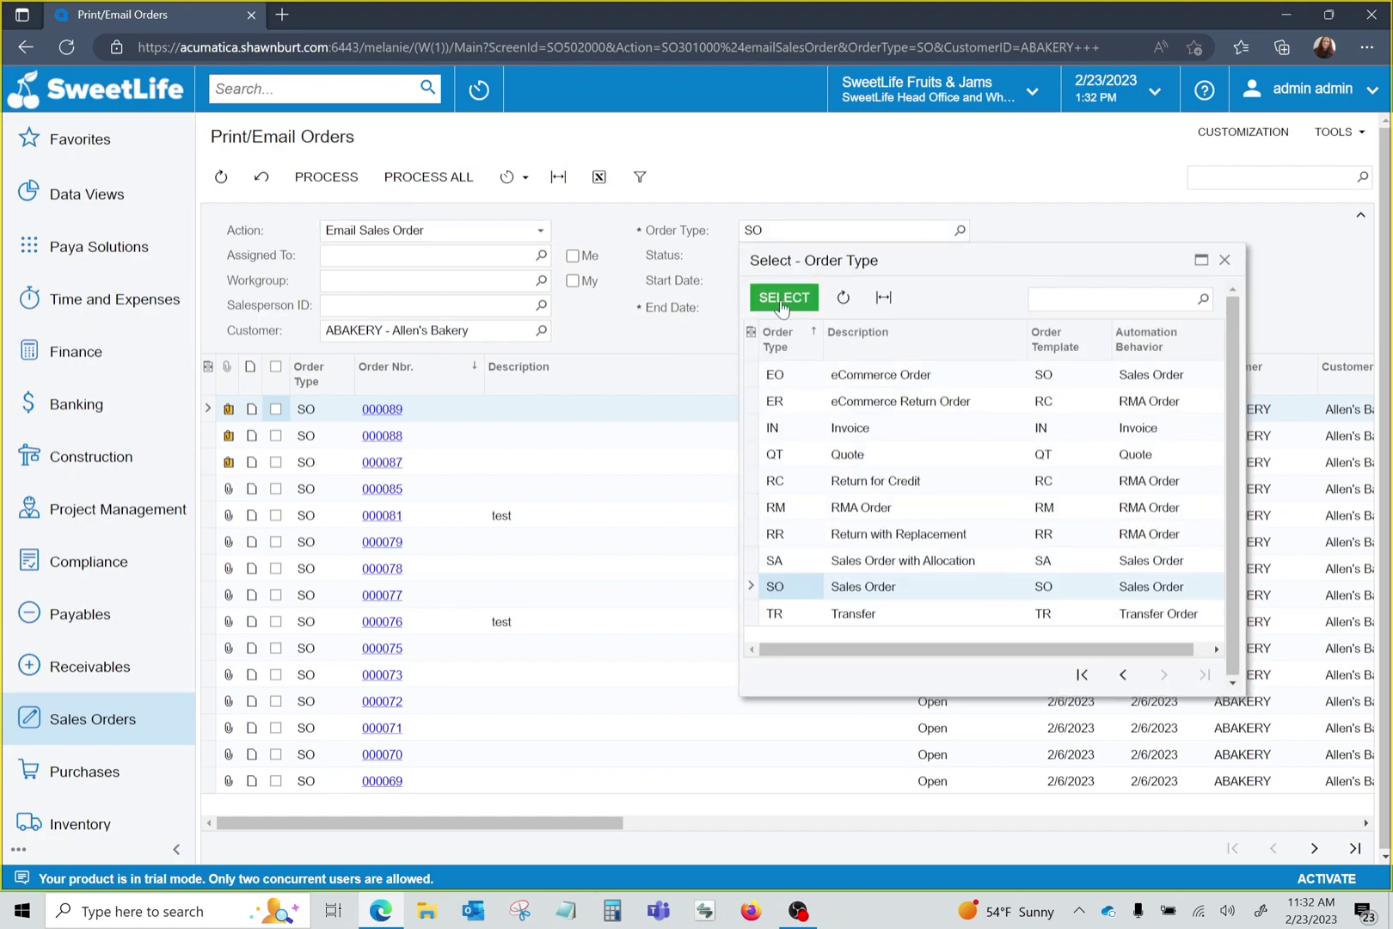
{"action": "left_click", "coordinate": [783, 298]}
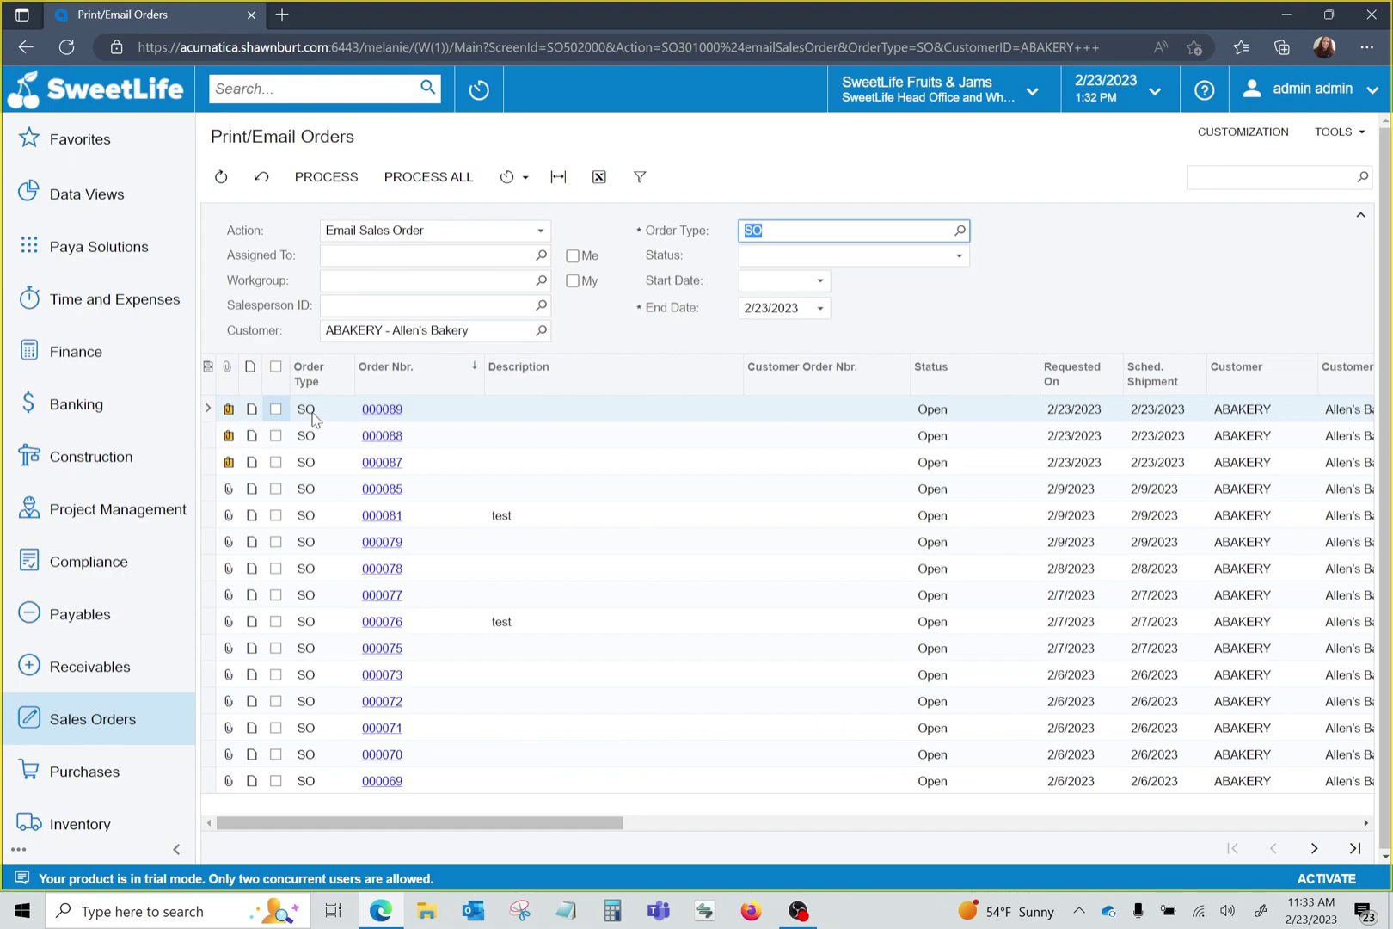
Process the first Allen's Bakery order in the batch email list, then open that order's Click2Pay info
{"action": "left_click", "coordinate": [277, 411]}
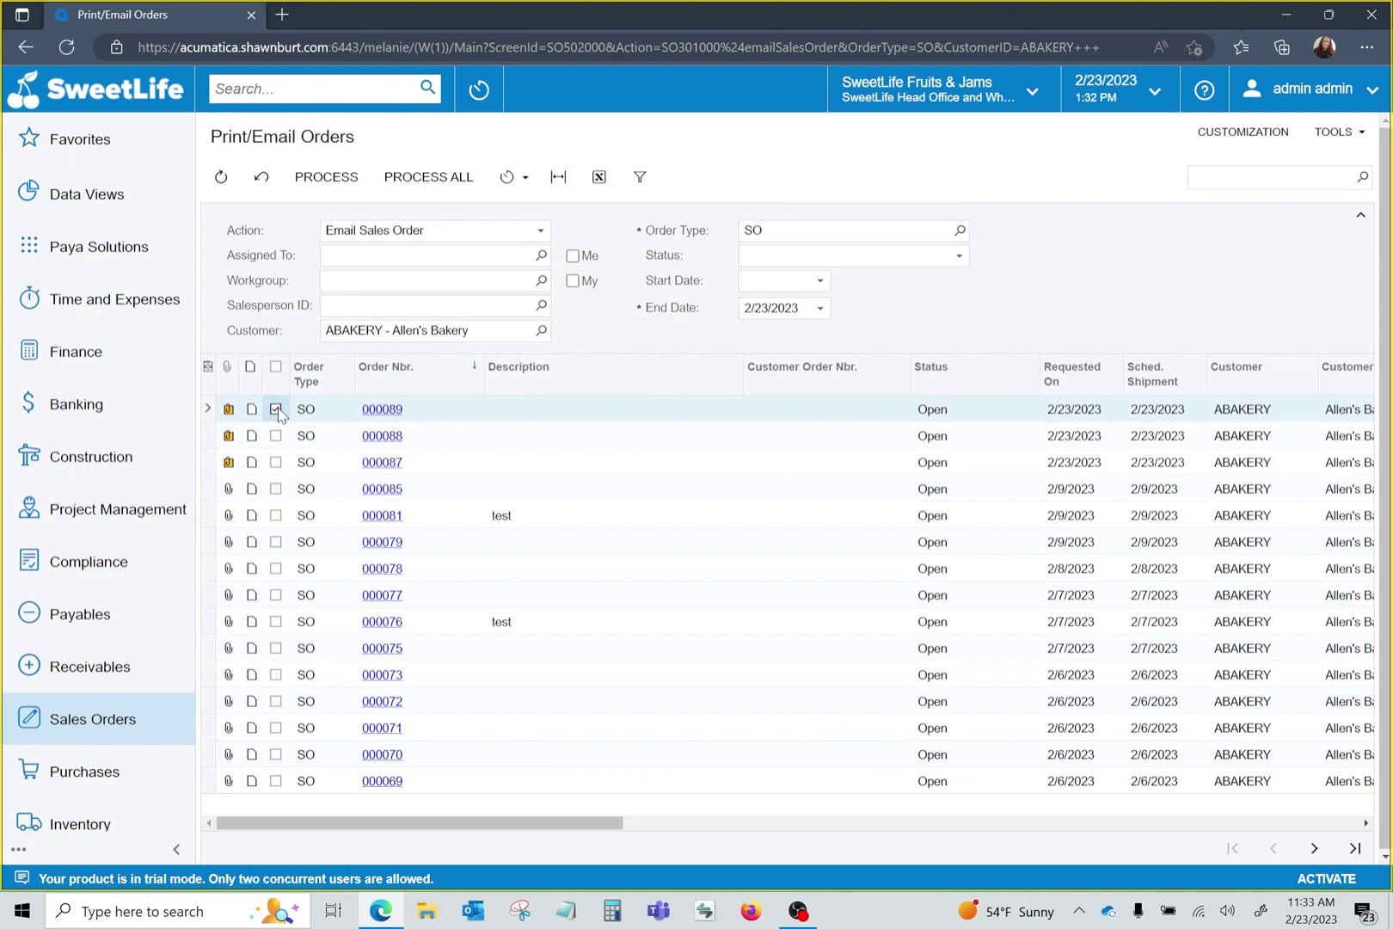
{"action": "left_click", "coordinate": [323, 179]}
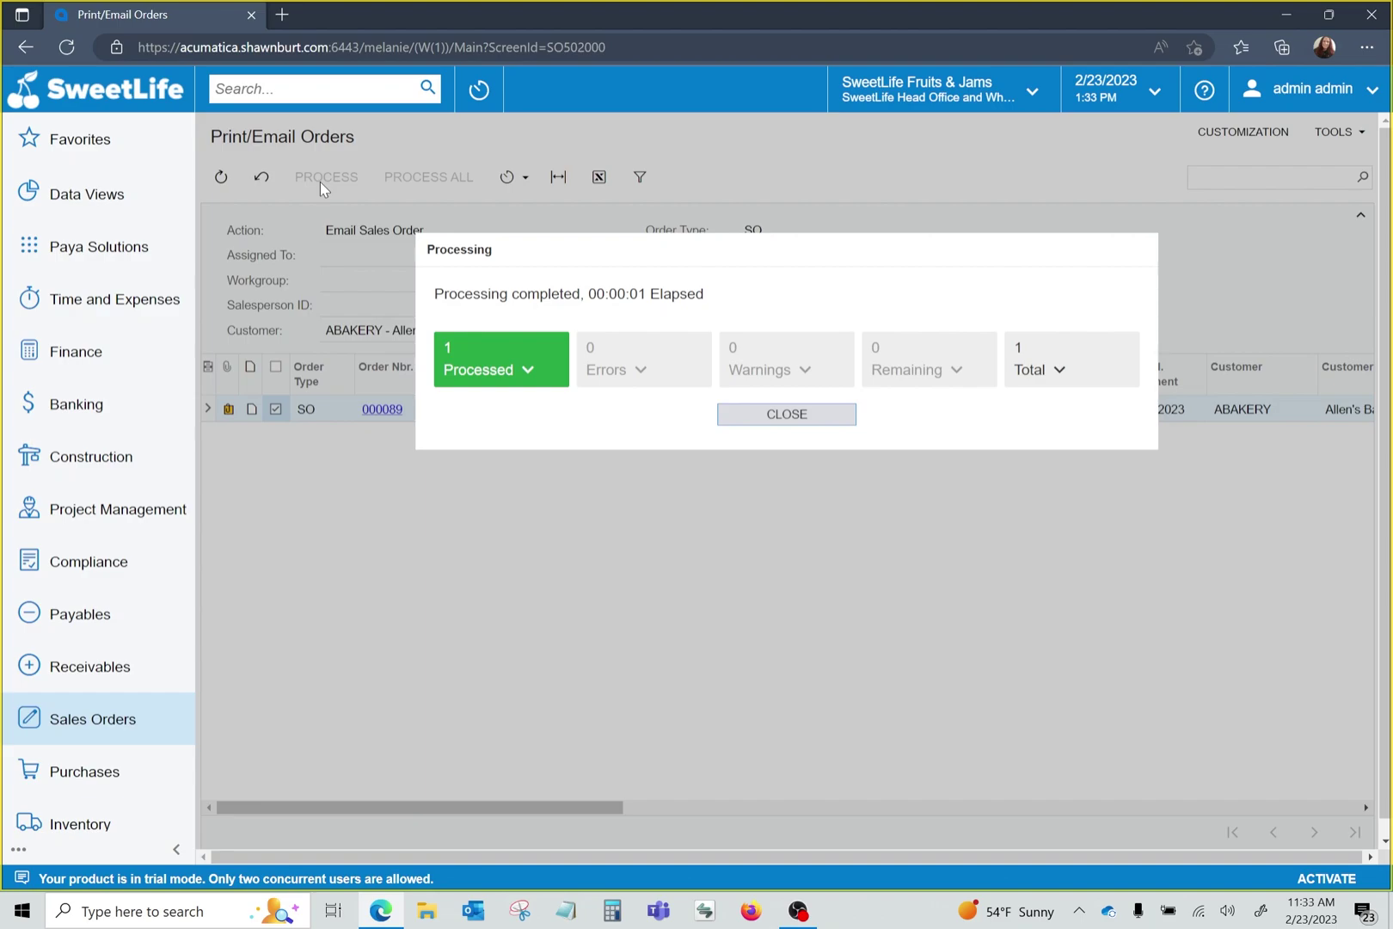
{"action": "left_click", "coordinate": [787, 413]}
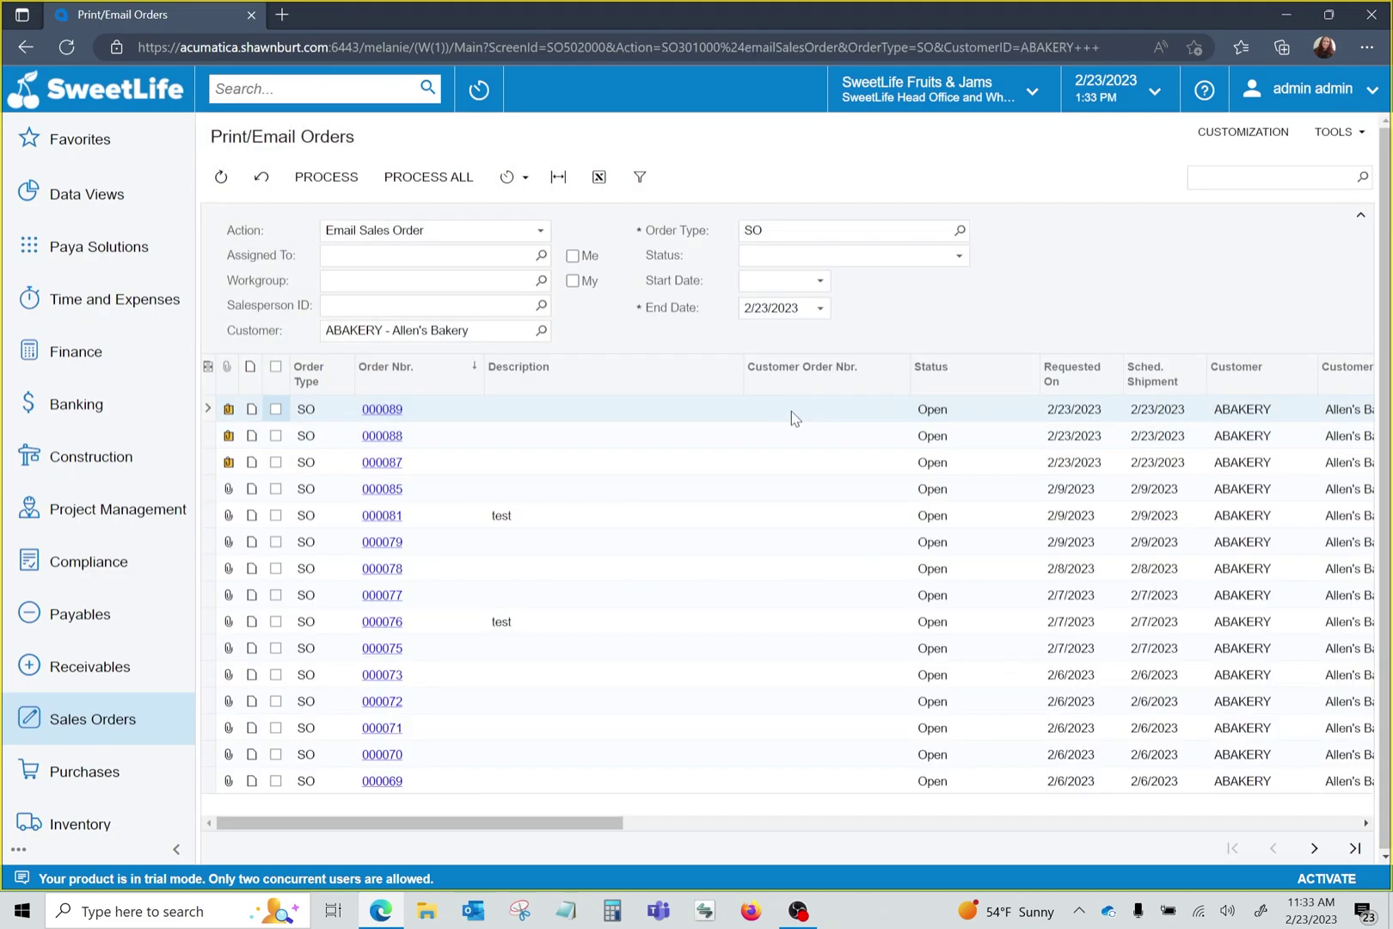
{"action": "left_click", "coordinate": [392, 411]}
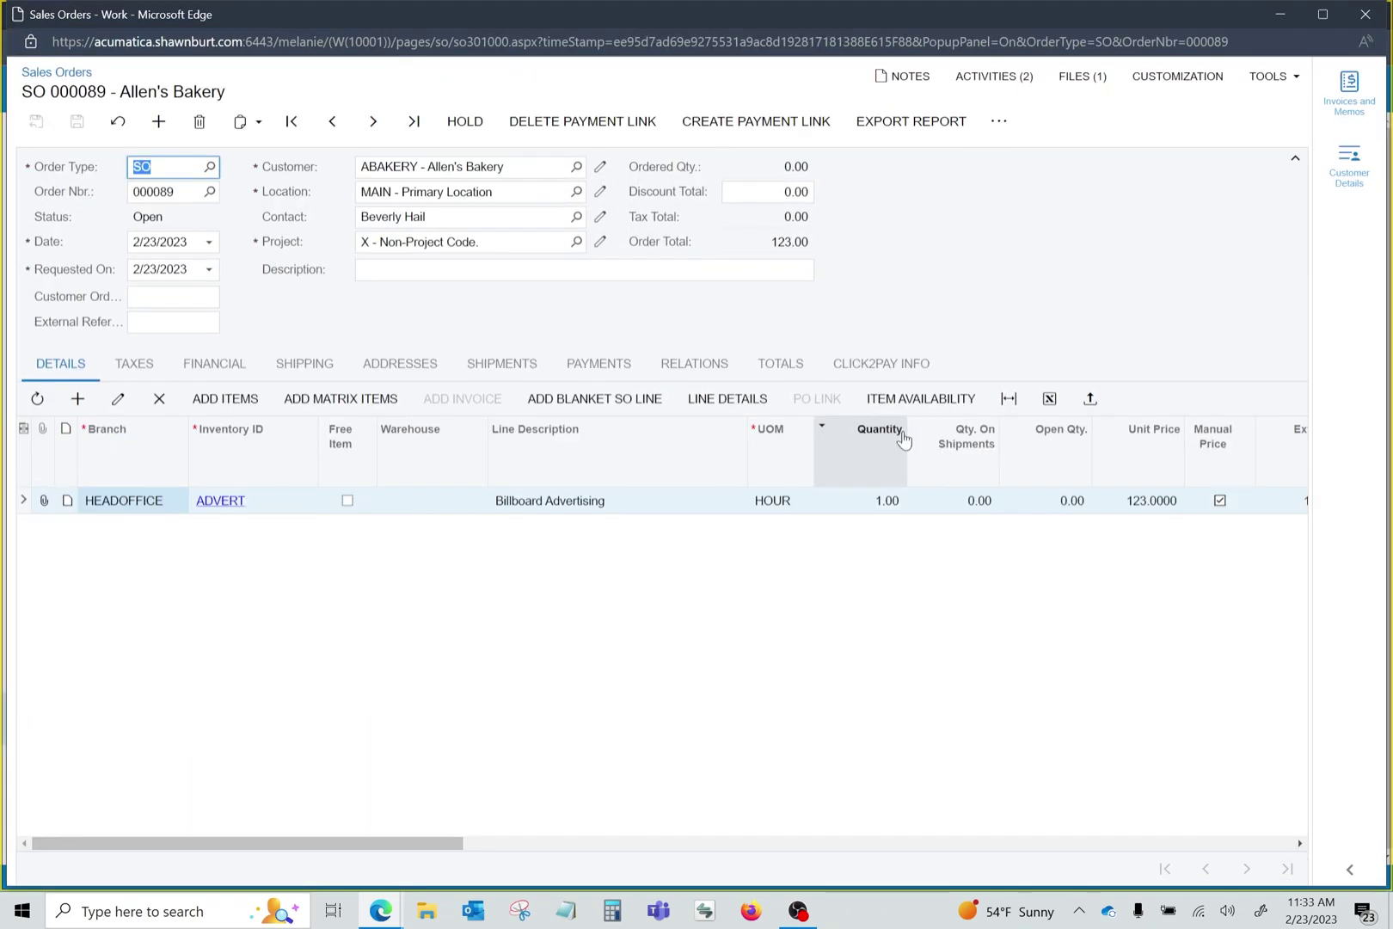
{"action": "left_click", "coordinate": [894, 367]}
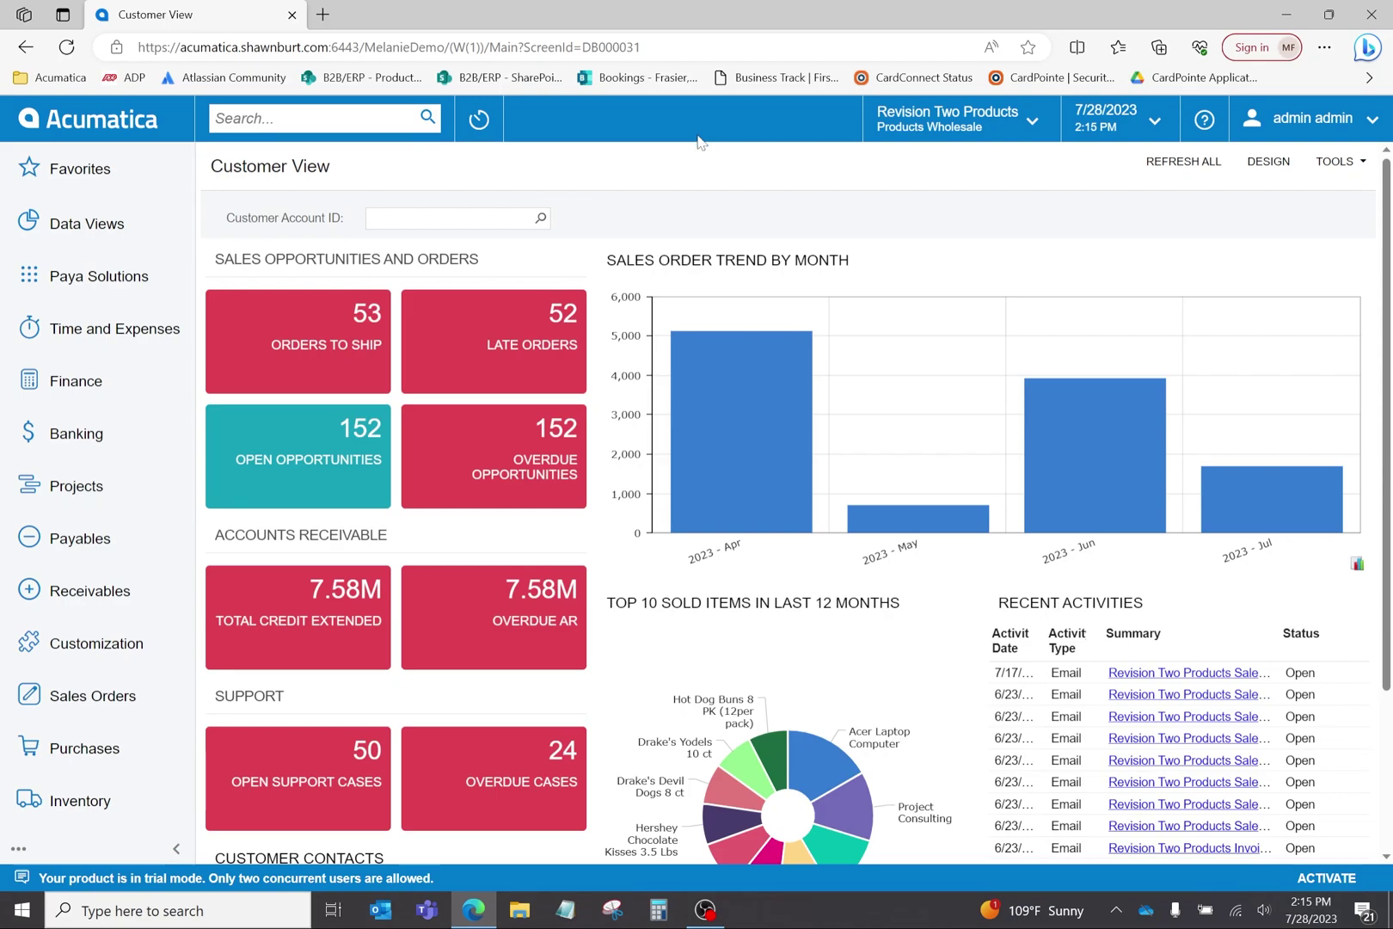
Find the Sales Orders list and open the first ABC Holdings Inc quote of order type QT
{"action": "type", "text": "sales ord"}
{"action": "type", "text": "ers"}
{"action": "key", "text": "Return"}
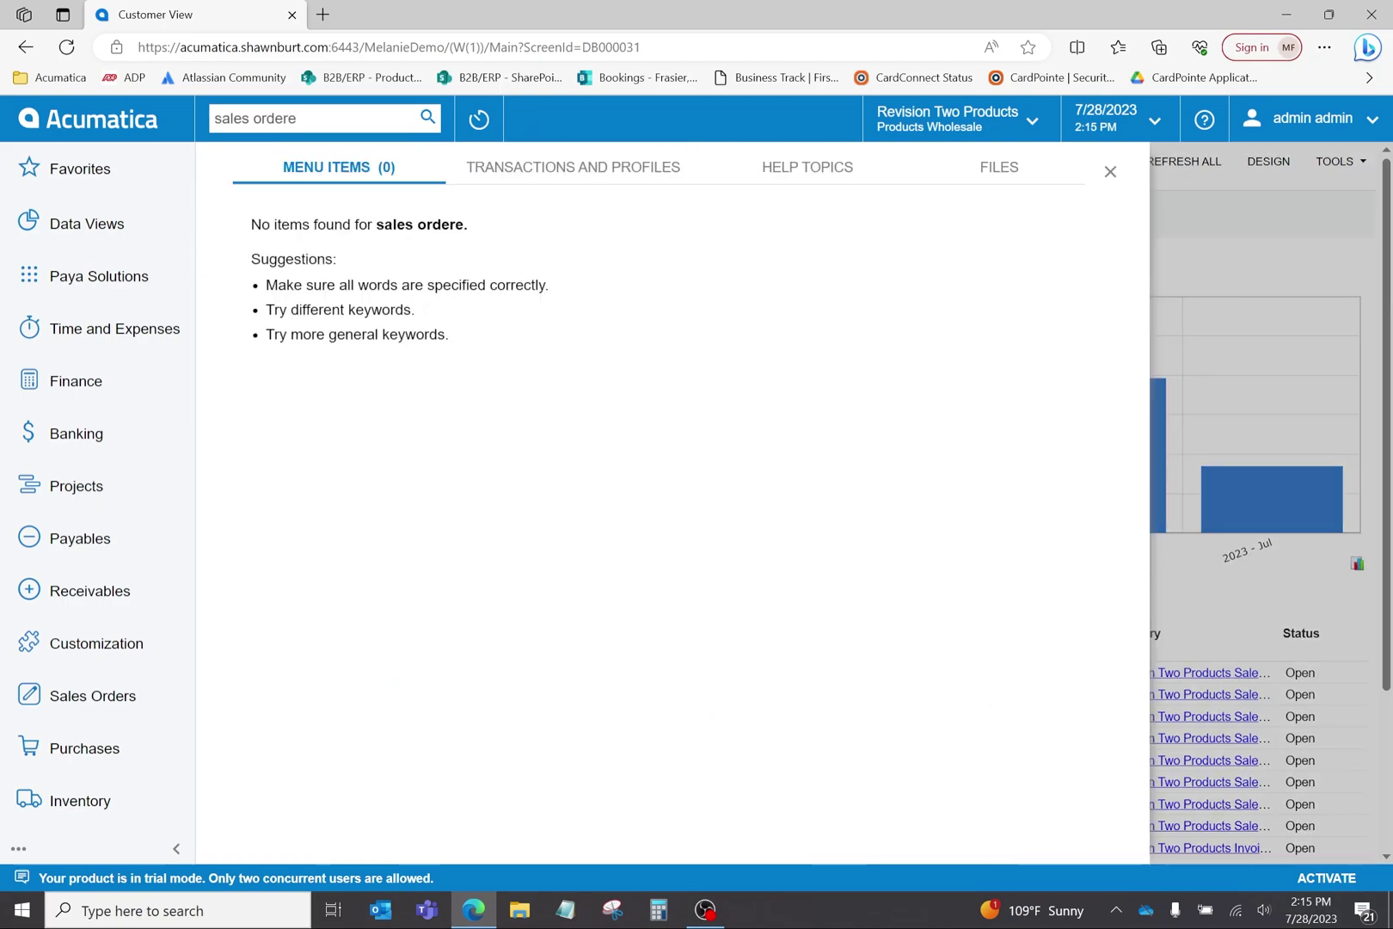
{"action": "left_click", "coordinate": [329, 425]}
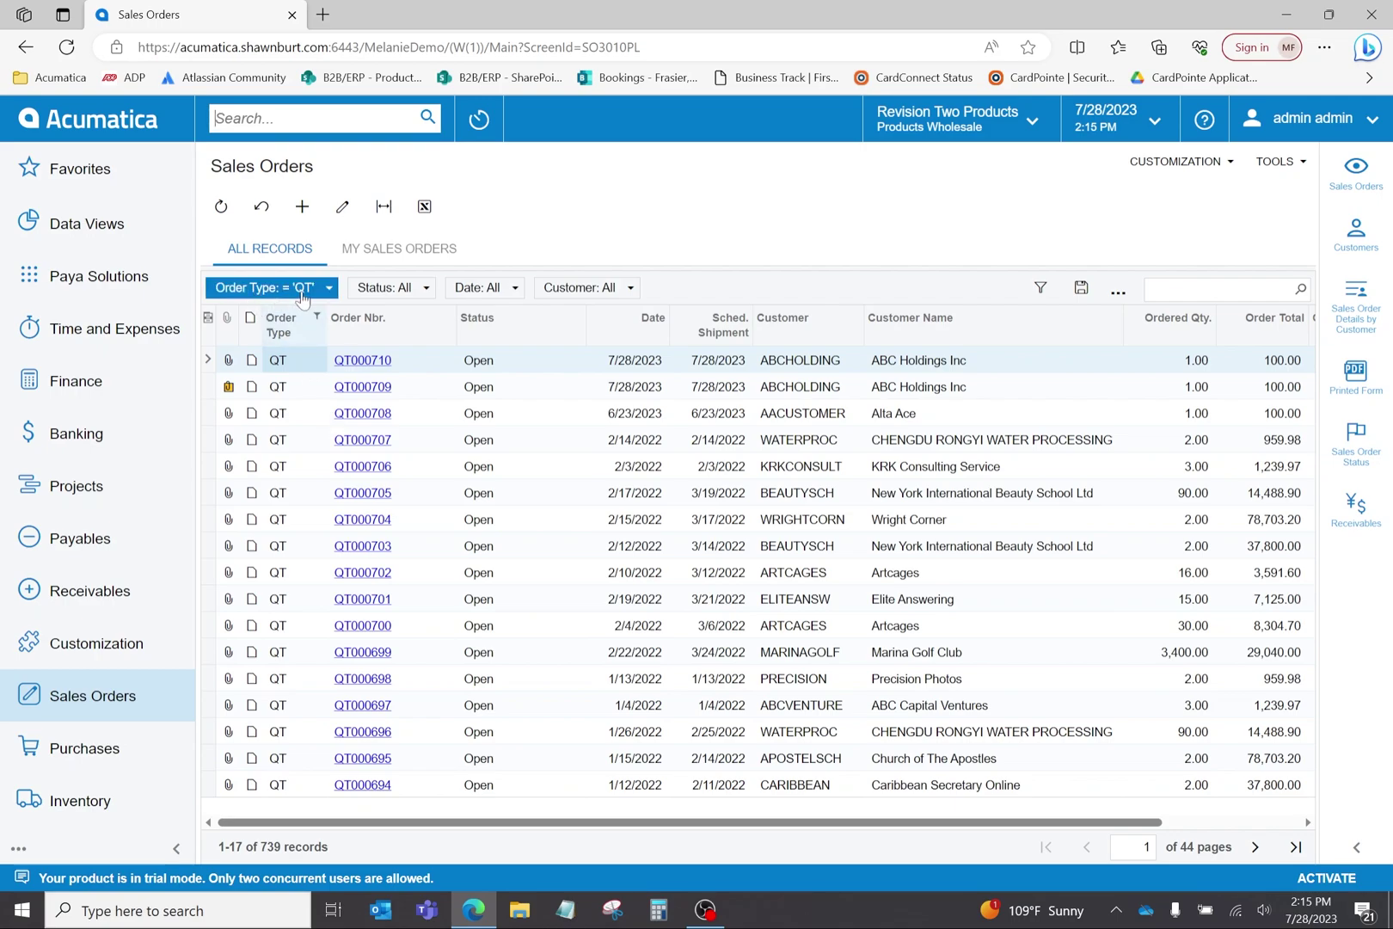
{"action": "left_click", "coordinate": [370, 364]}
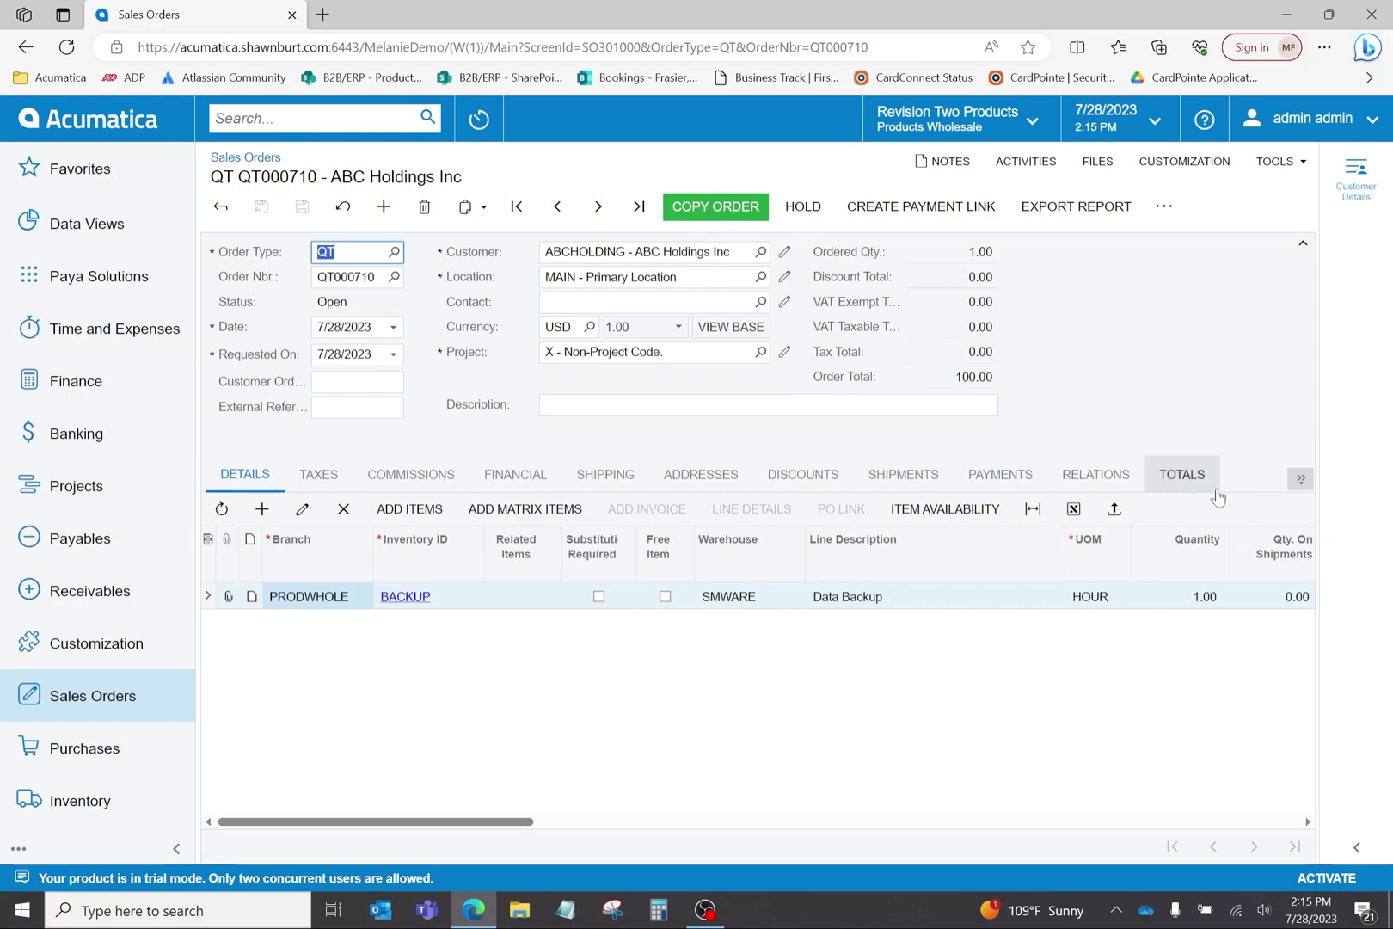
Show the ABC Holdings Inc quote's Click2Pay info and create a payment link for the quote
{"action": "left_click", "coordinate": [1294, 483]}
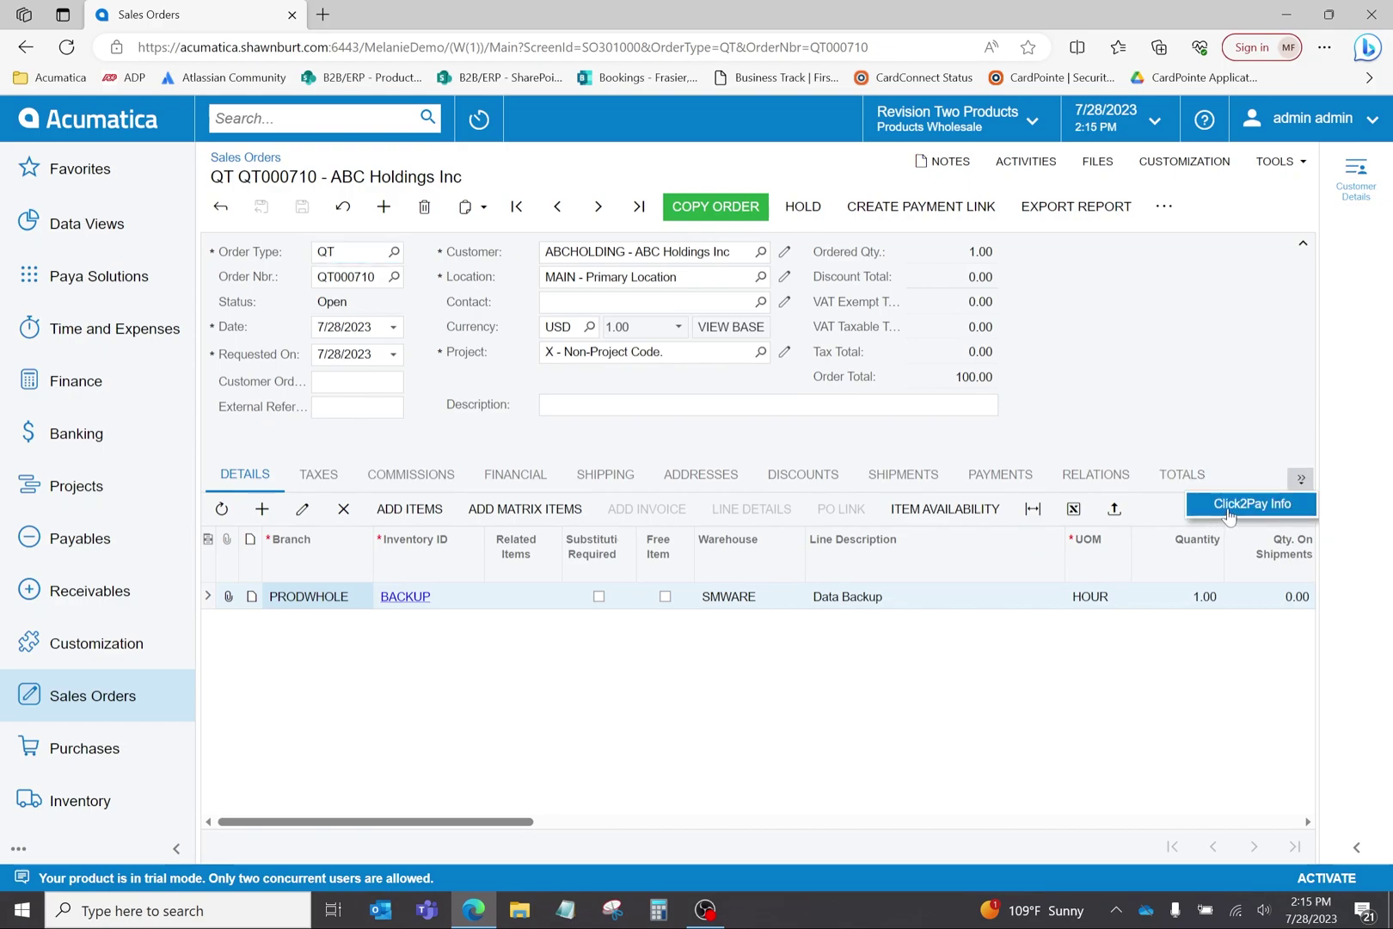
{"action": "left_click", "coordinate": [1228, 507]}
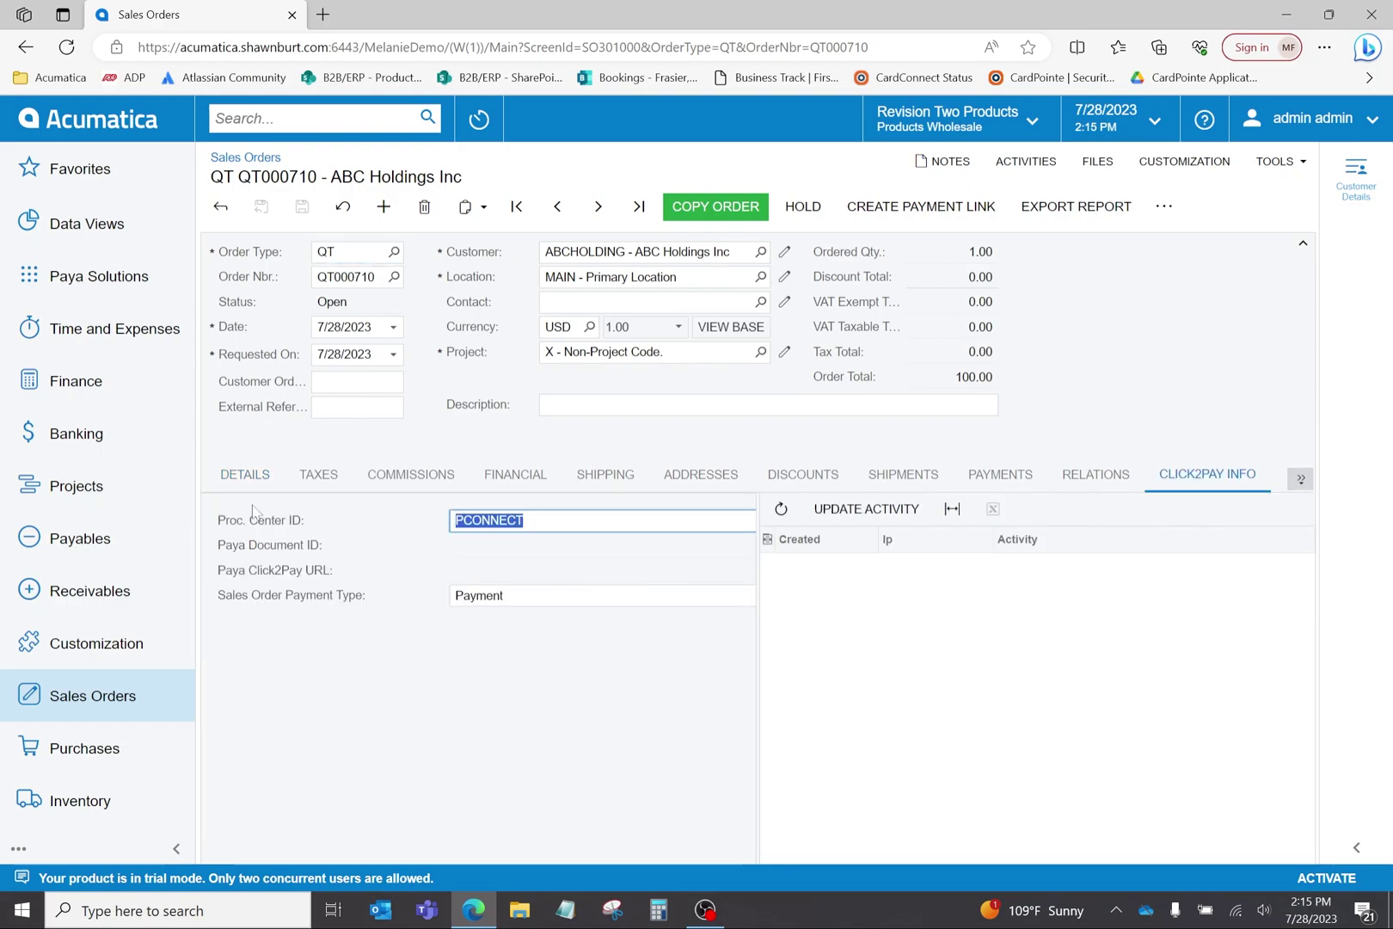
{"action": "left_click_drag", "start_coordinate": [757, 594], "coordinate": [824, 601]}
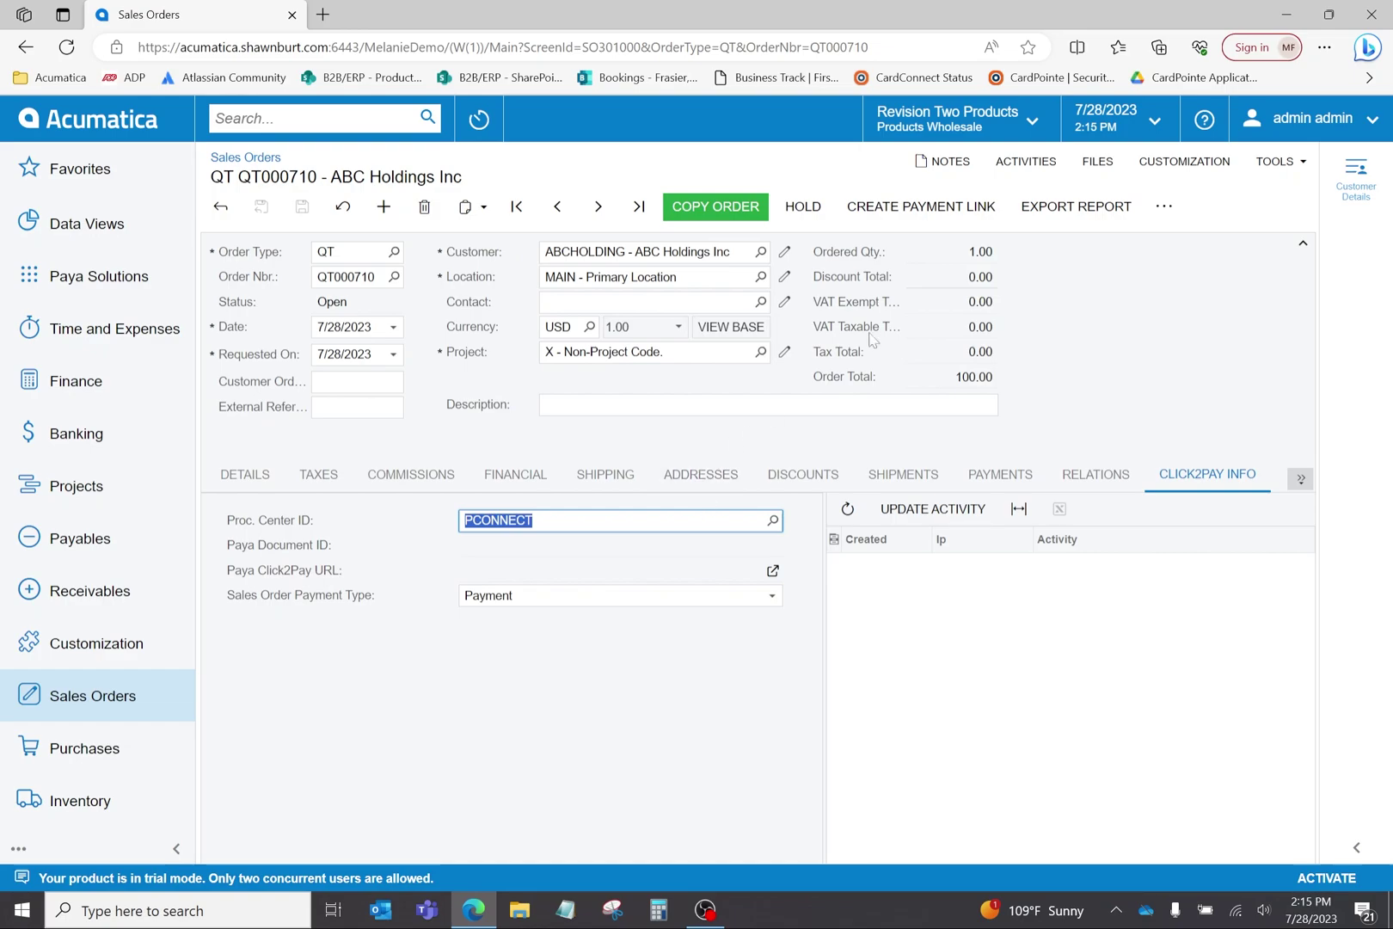
{"action": "left_click", "coordinate": [927, 215]}
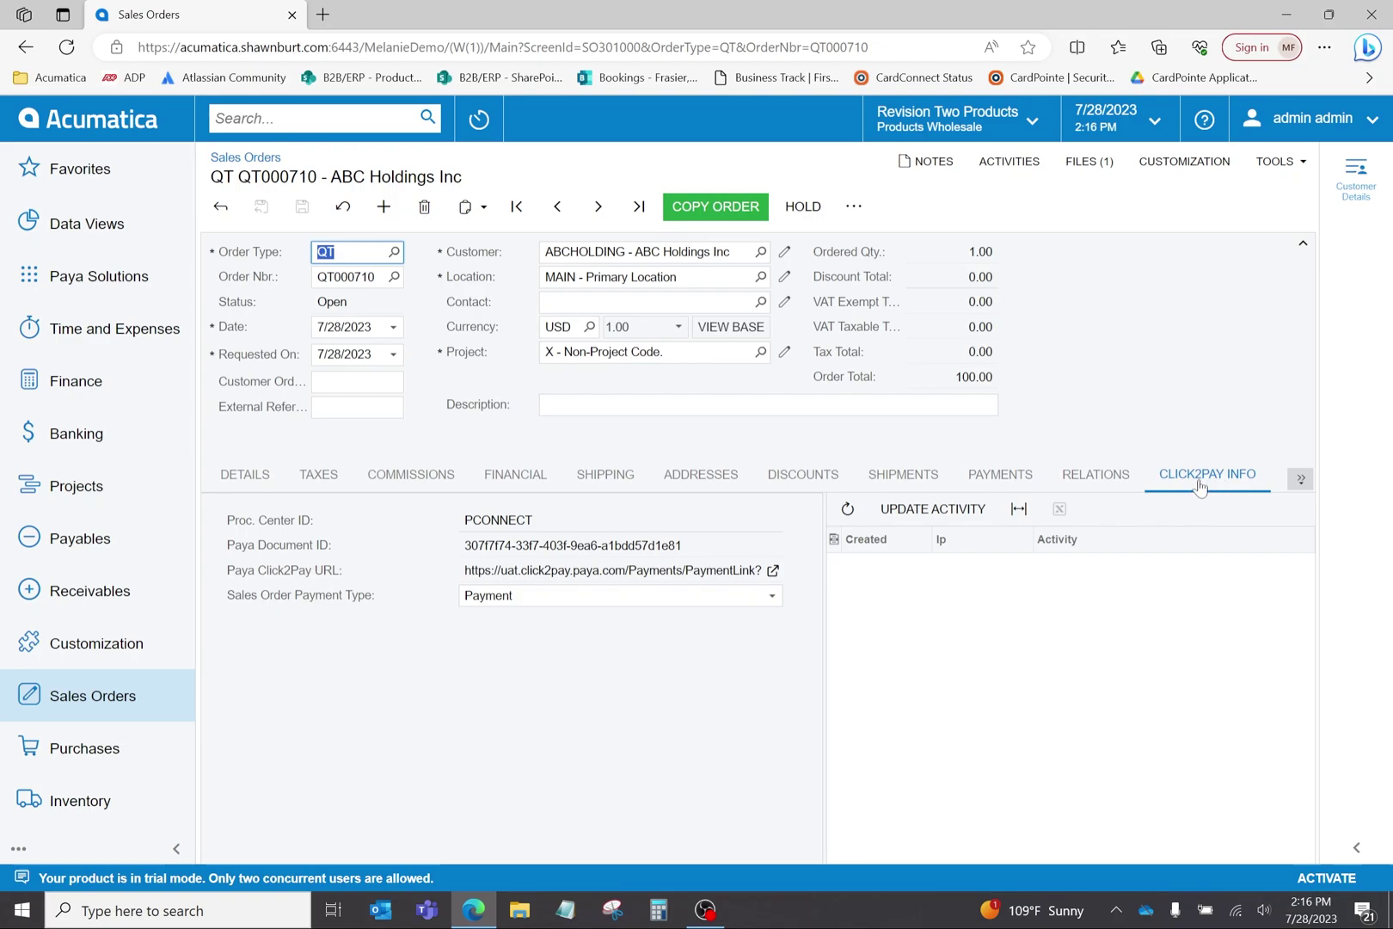
Email the ABC Holdings Inc quote with its payment link to the customer
{"action": "left_click", "coordinate": [864, 214]}
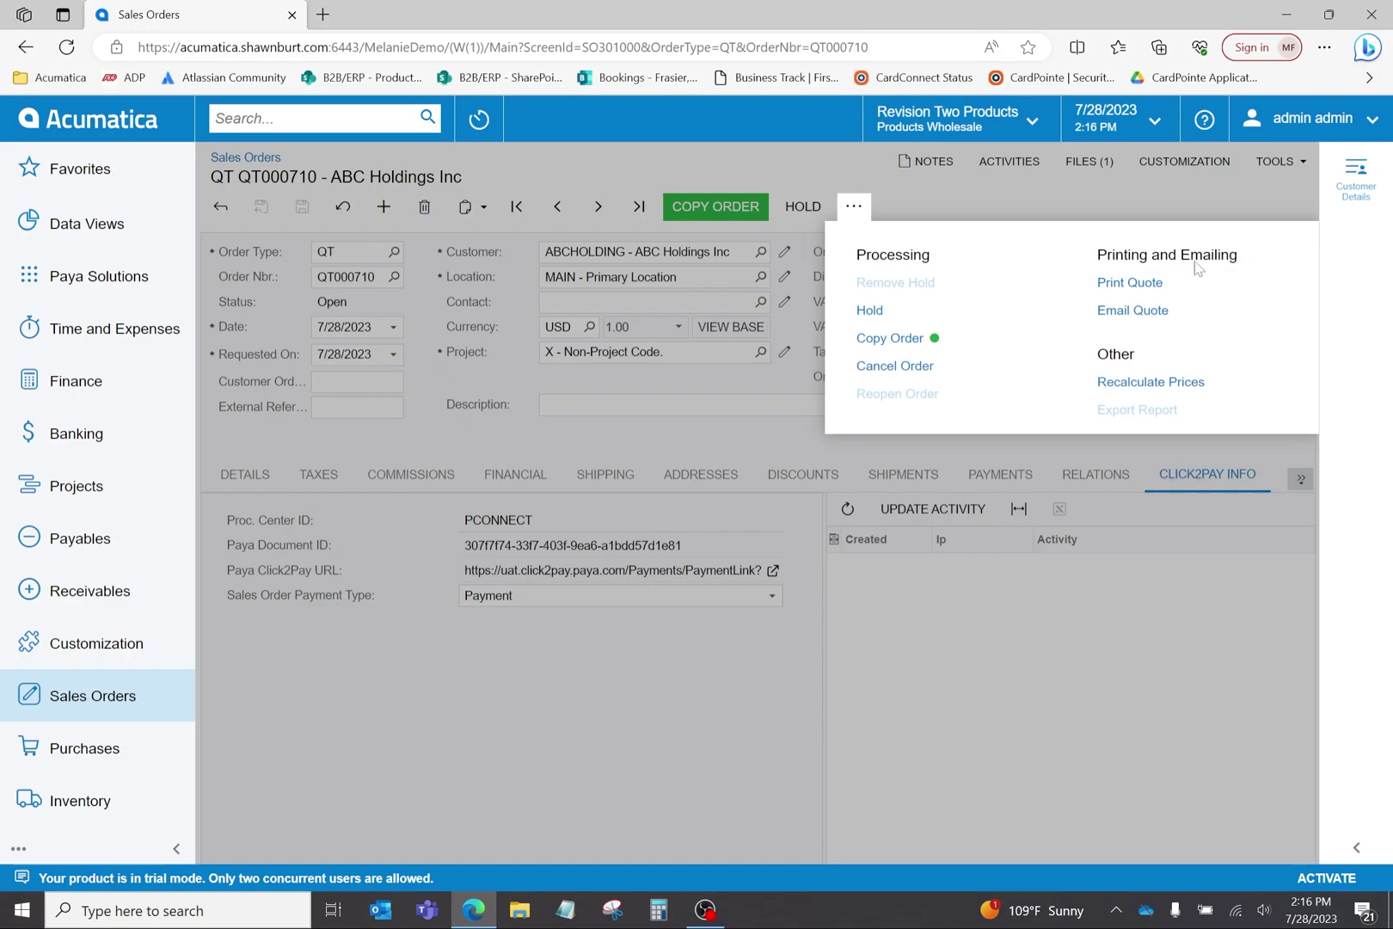
{"action": "left_click", "coordinate": [1131, 310]}
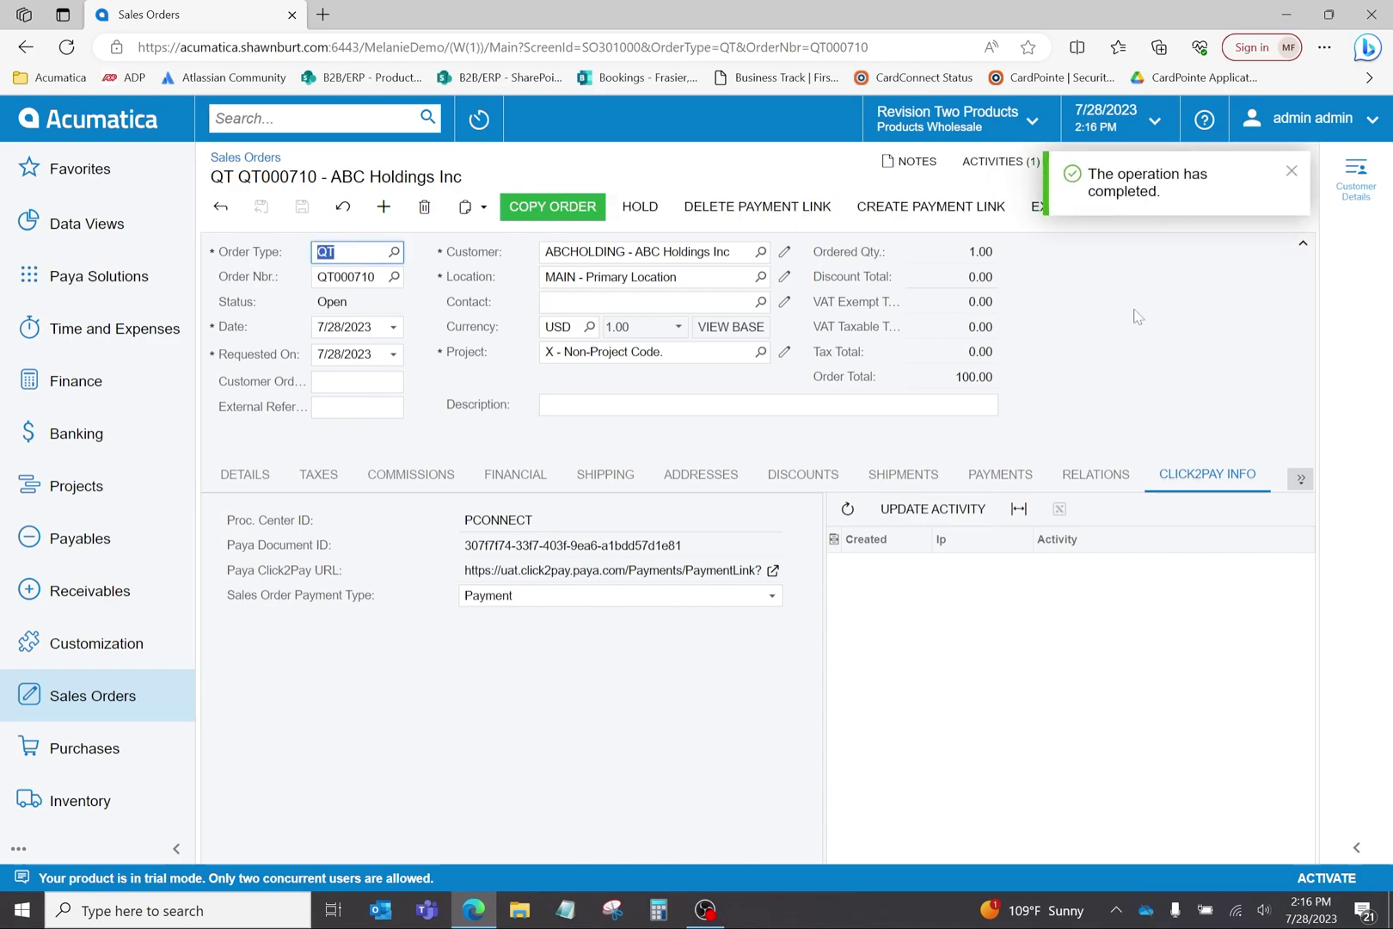
{"action": "left_click", "coordinate": [1292, 175]}
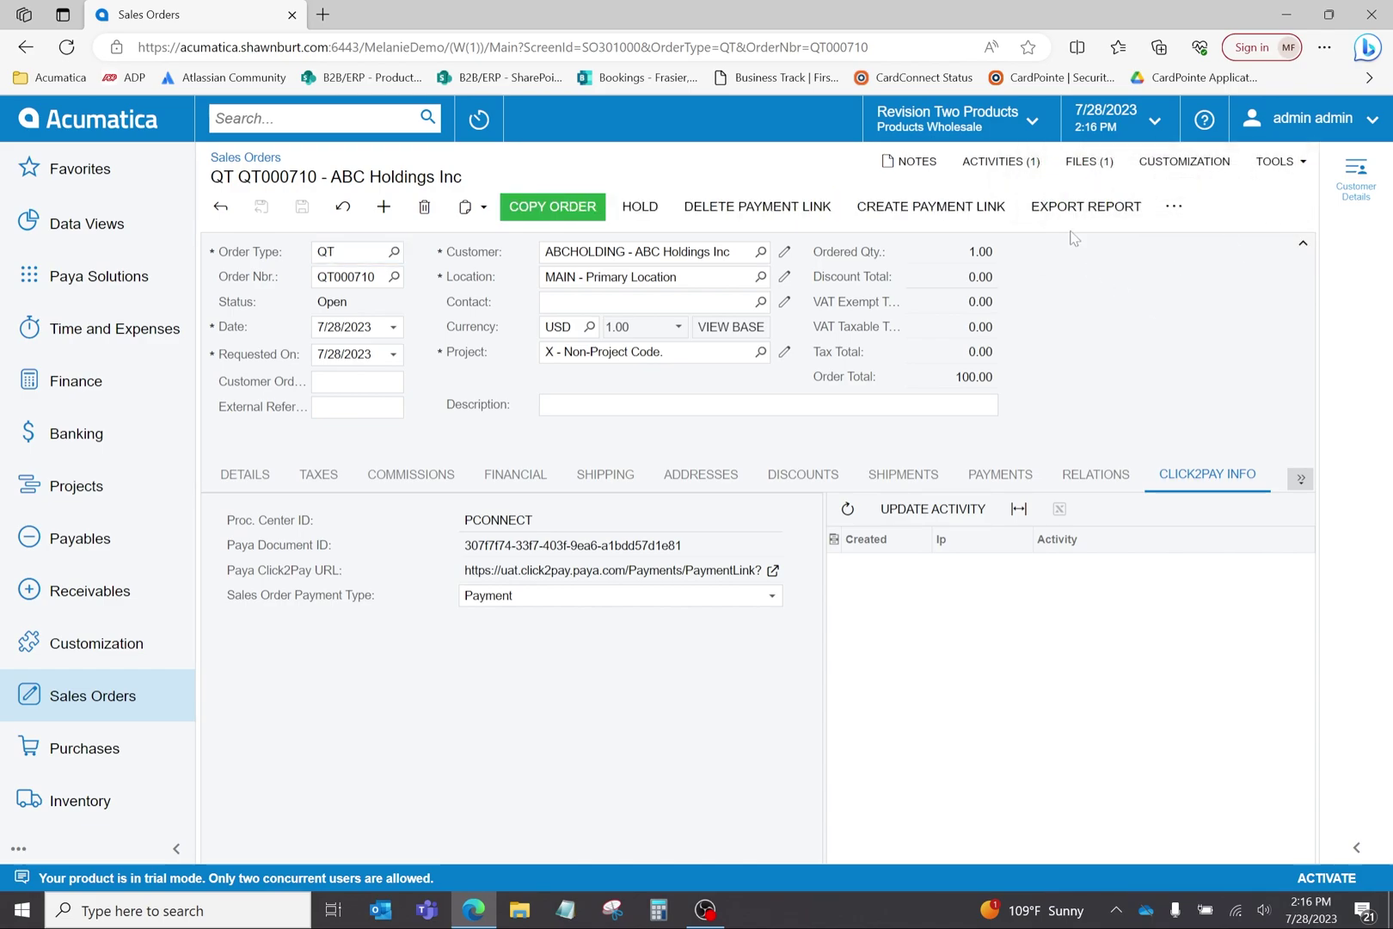
Examine the quote's email activity and the payment page behind its Pay Now link, and close both with the activities list
{"action": "left_click", "coordinate": [1002, 169]}
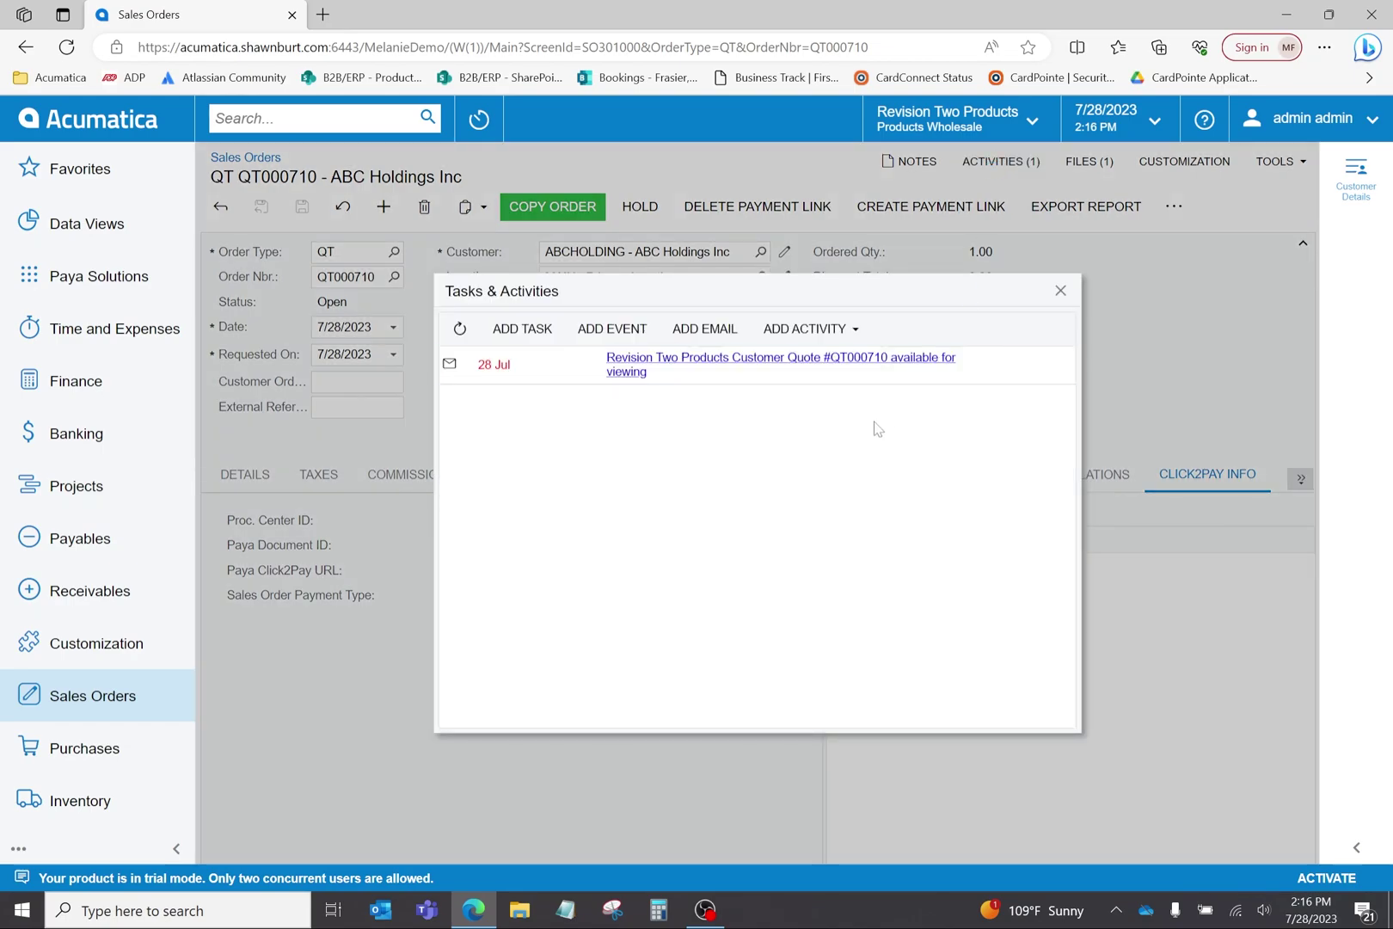
{"action": "left_click", "coordinate": [636, 368]}
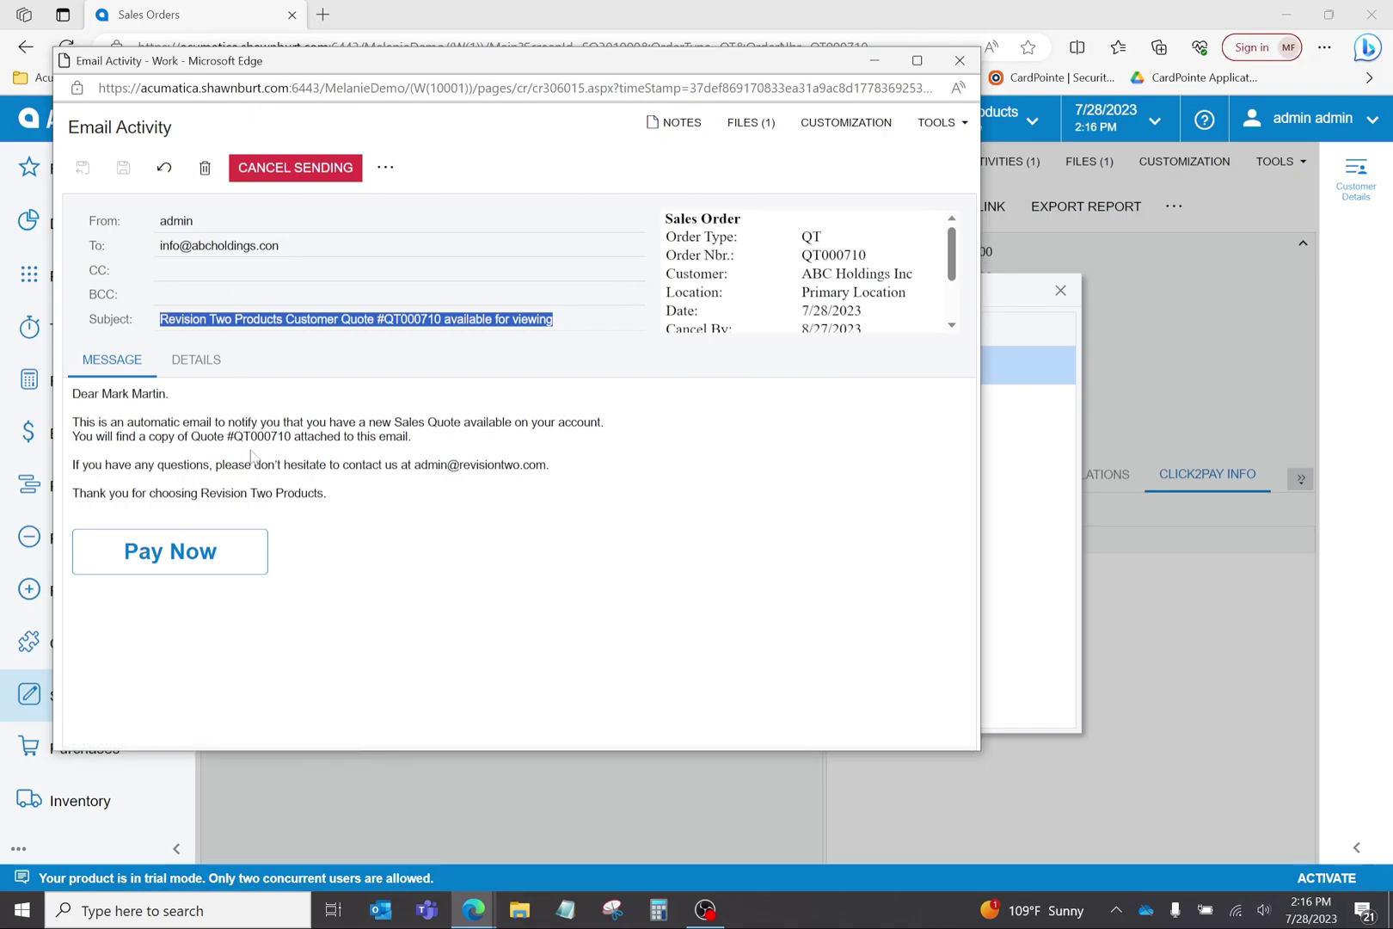
{"action": "left_click", "coordinate": [189, 563]}
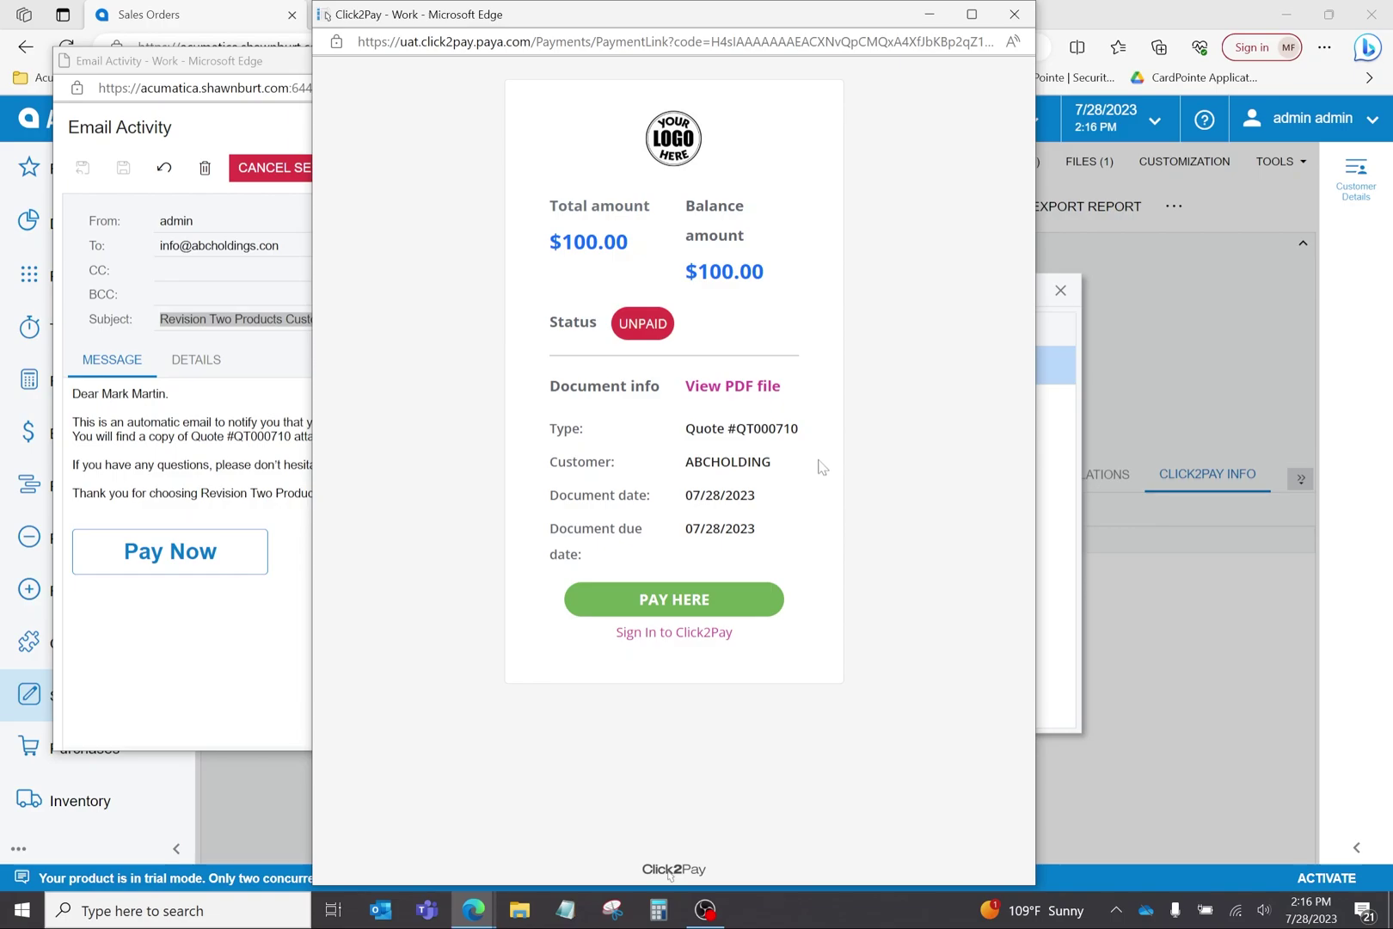
{"action": "left_click", "coordinate": [1020, 22]}
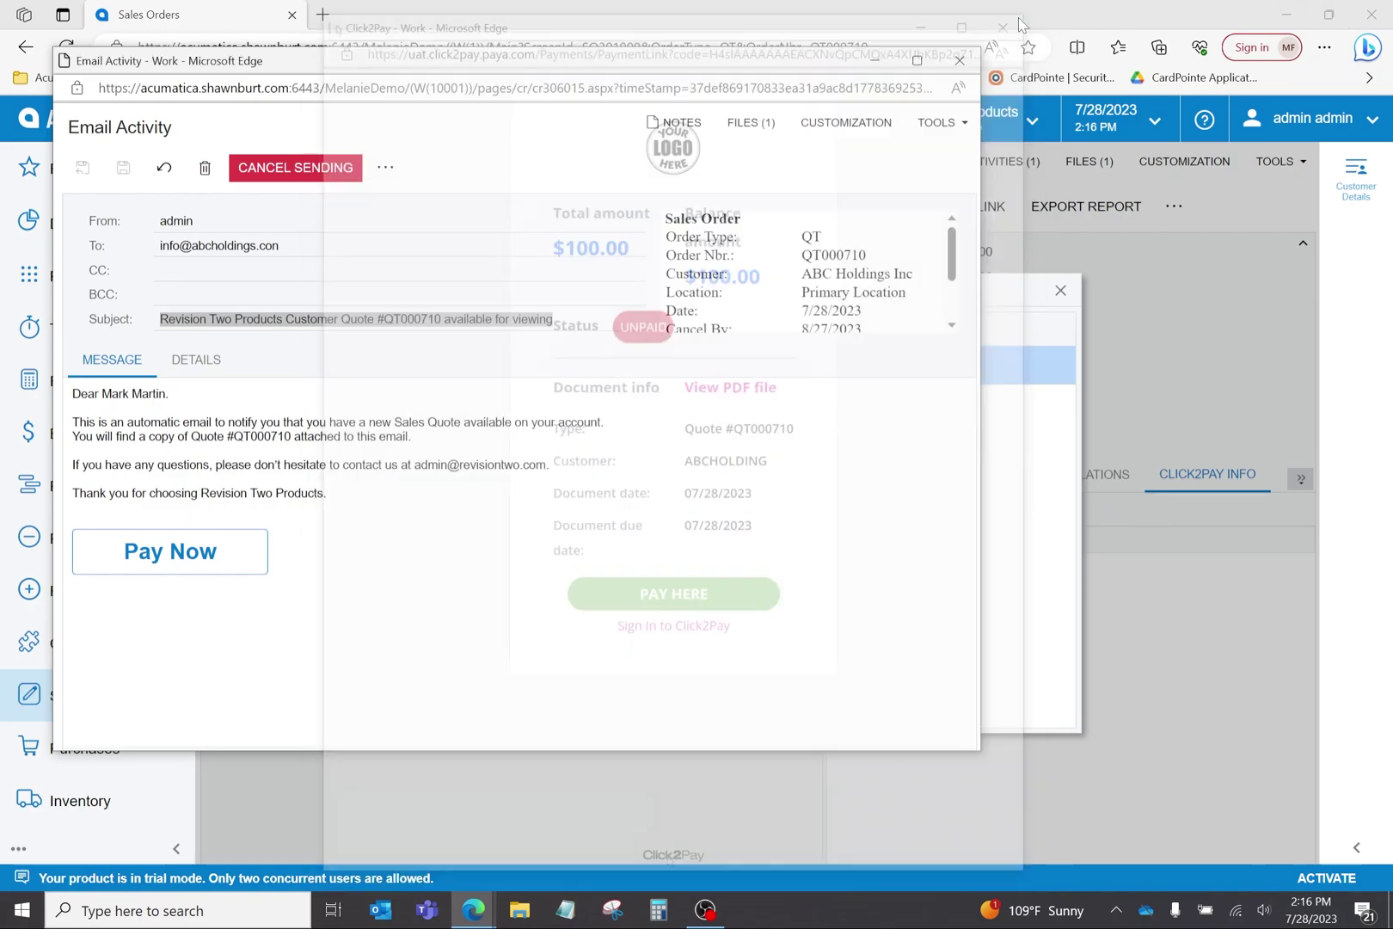
{"action": "left_click", "coordinate": [960, 60]}
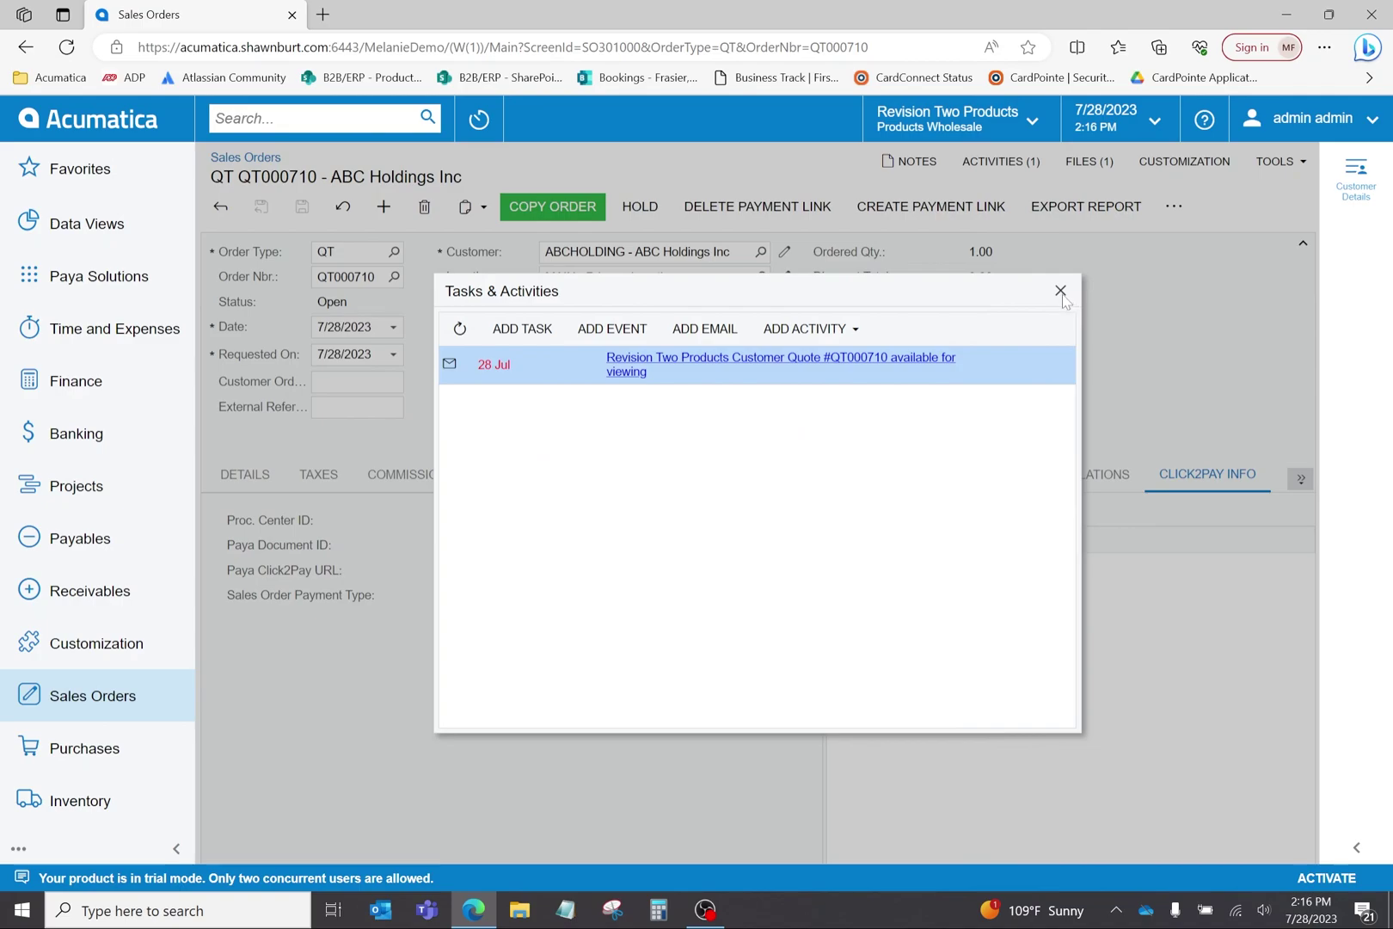
{"action": "left_click", "coordinate": [1061, 292]}
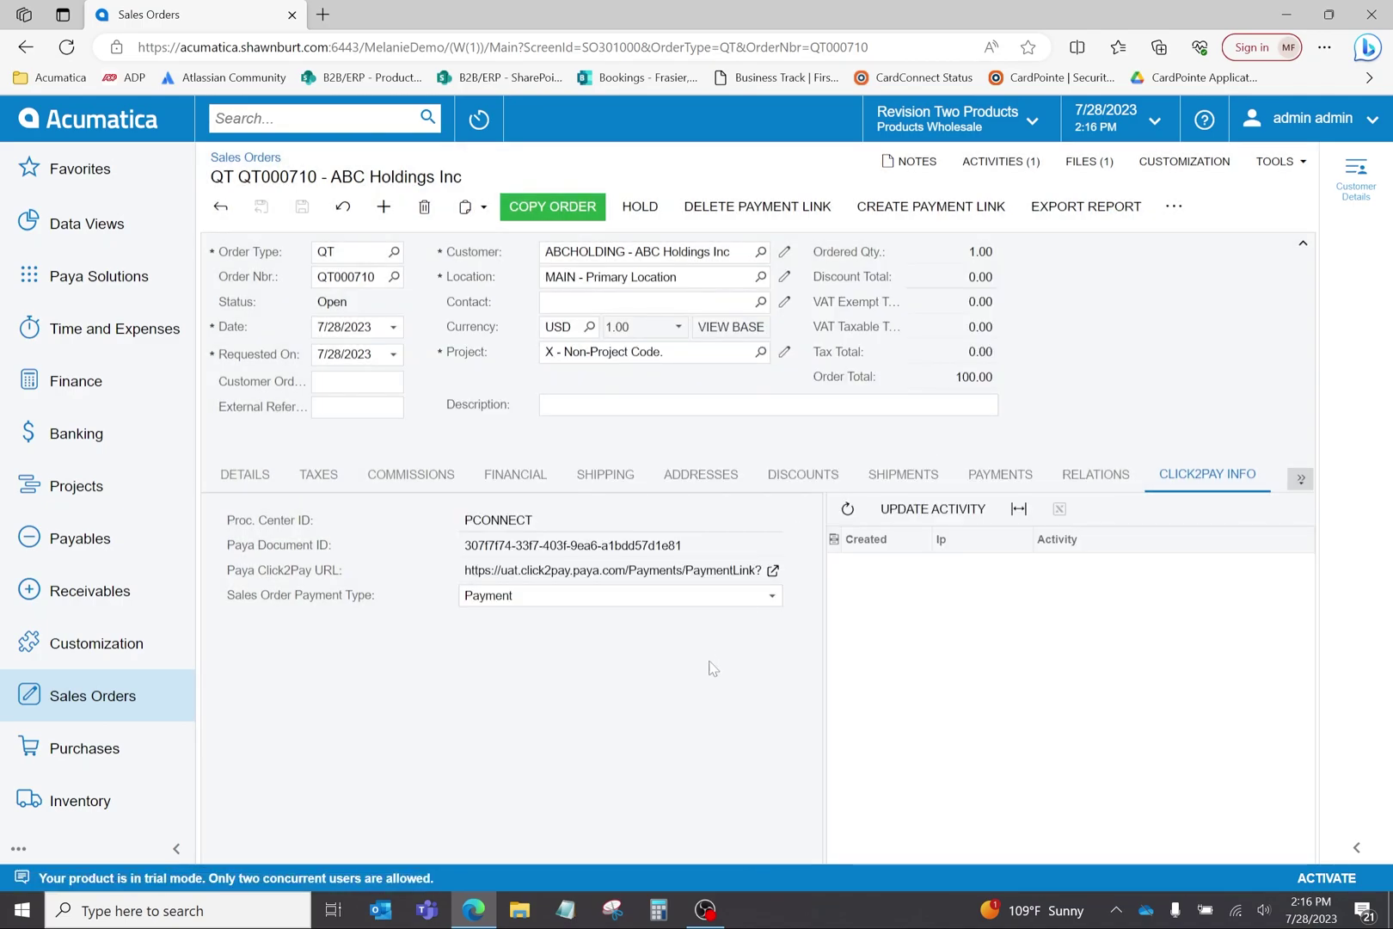
Find the Print/Email Orders screen and choose the Email Quote action with order type QT
{"action": "left_click", "coordinate": [310, 125]}
{"action": "type", "text": "print"}
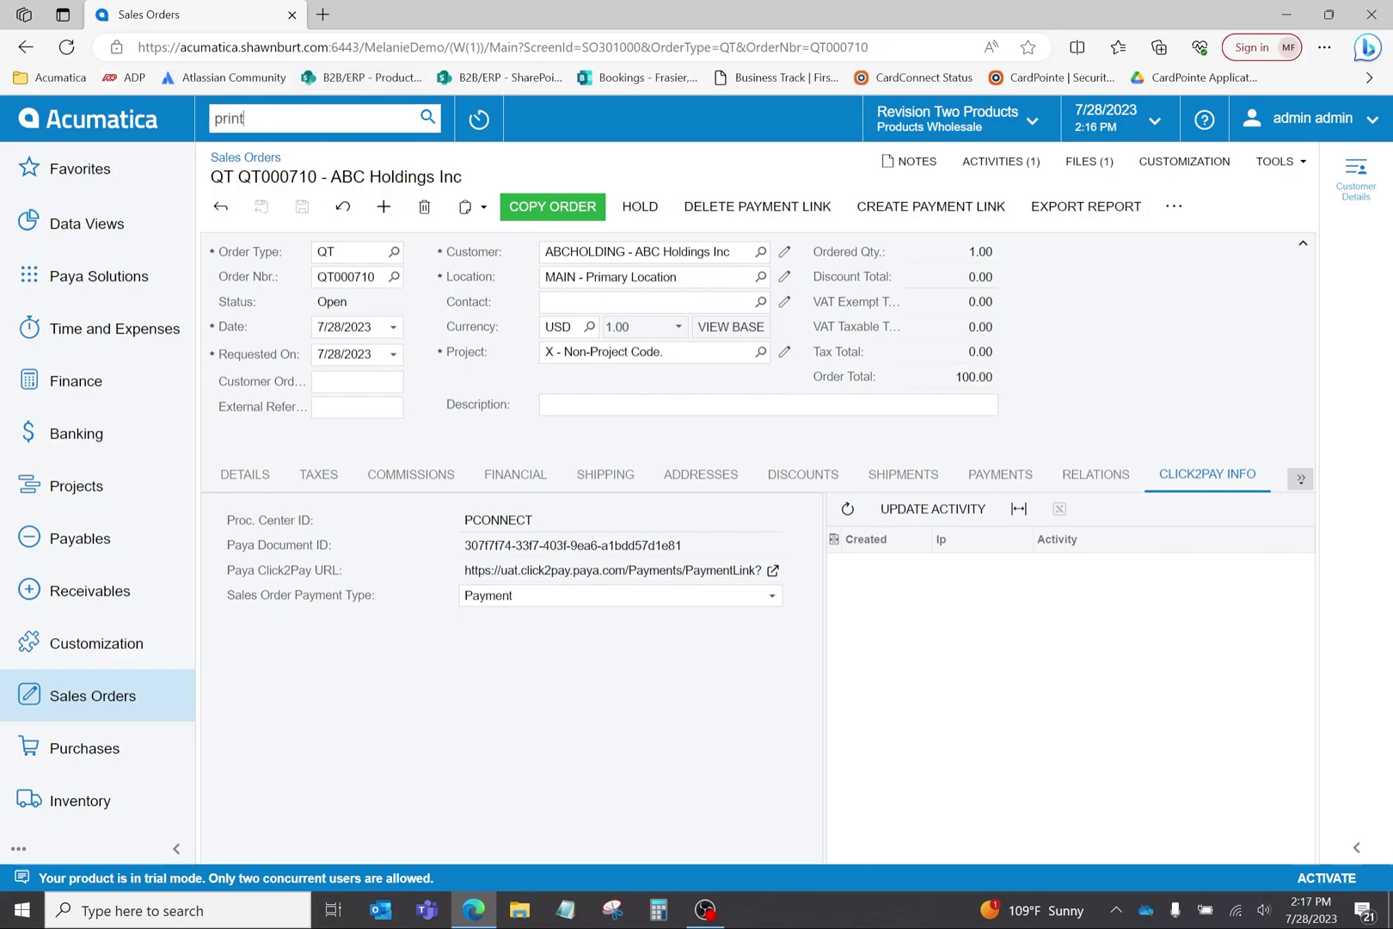
{"action": "type", "text": "/email"}
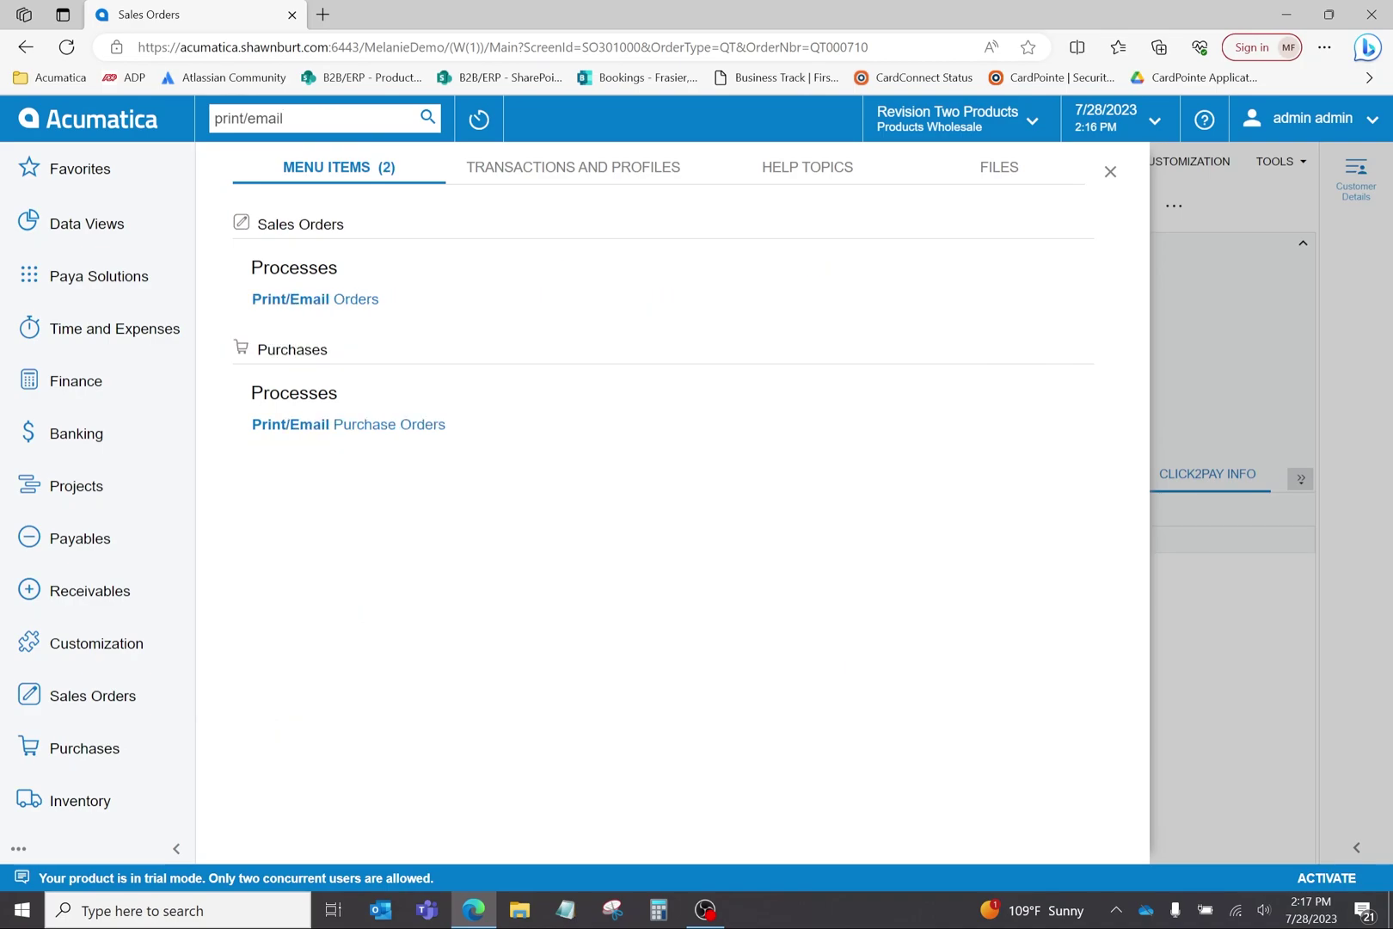
{"action": "left_click", "coordinate": [305, 299]}
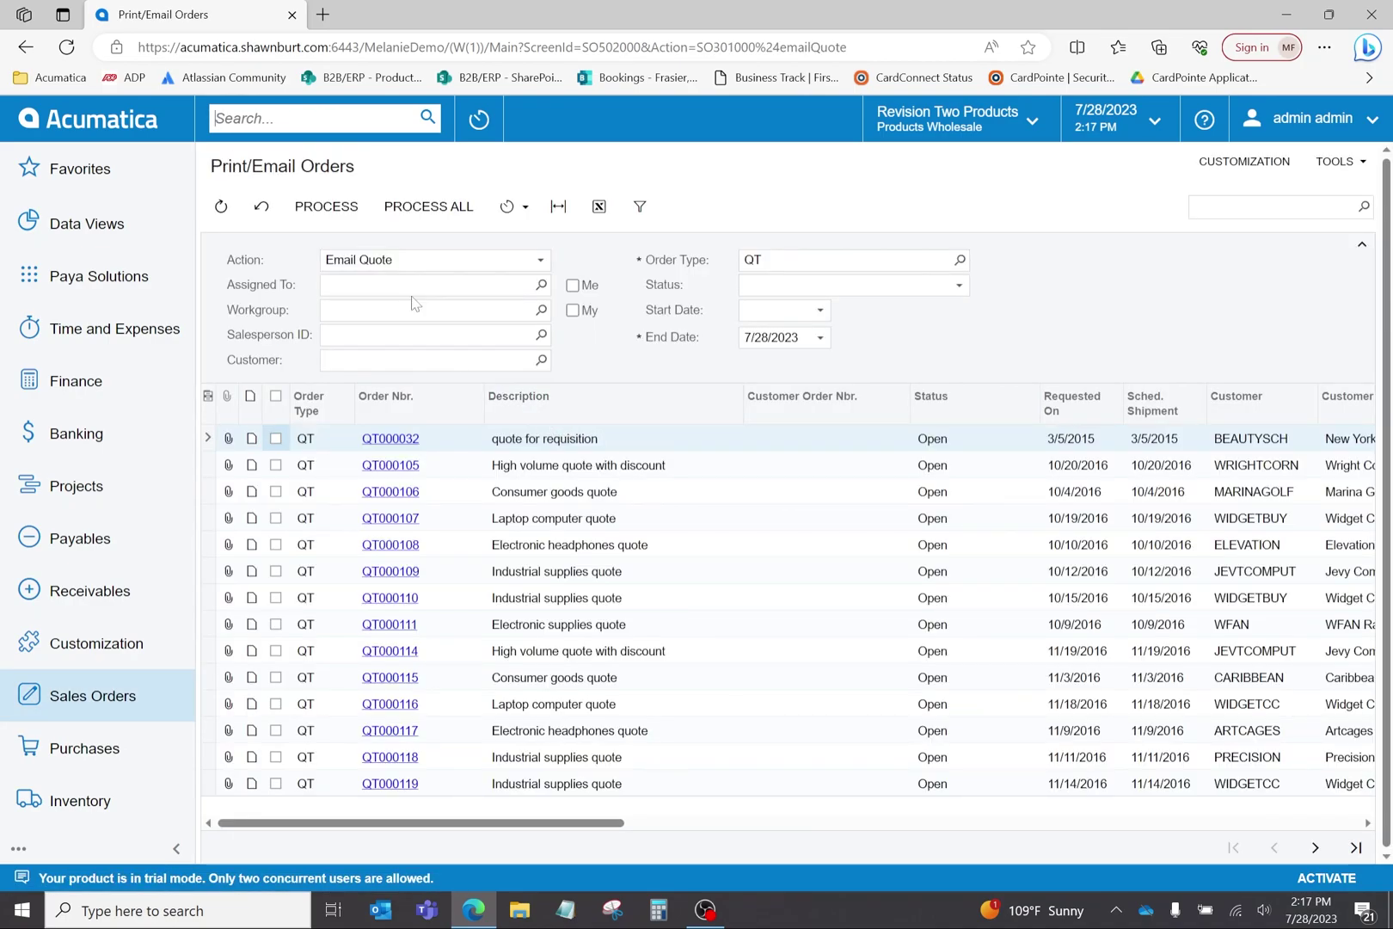
{"action": "left_click", "coordinate": [539, 261]}
{"action": "left_click", "coordinate": [376, 372]}
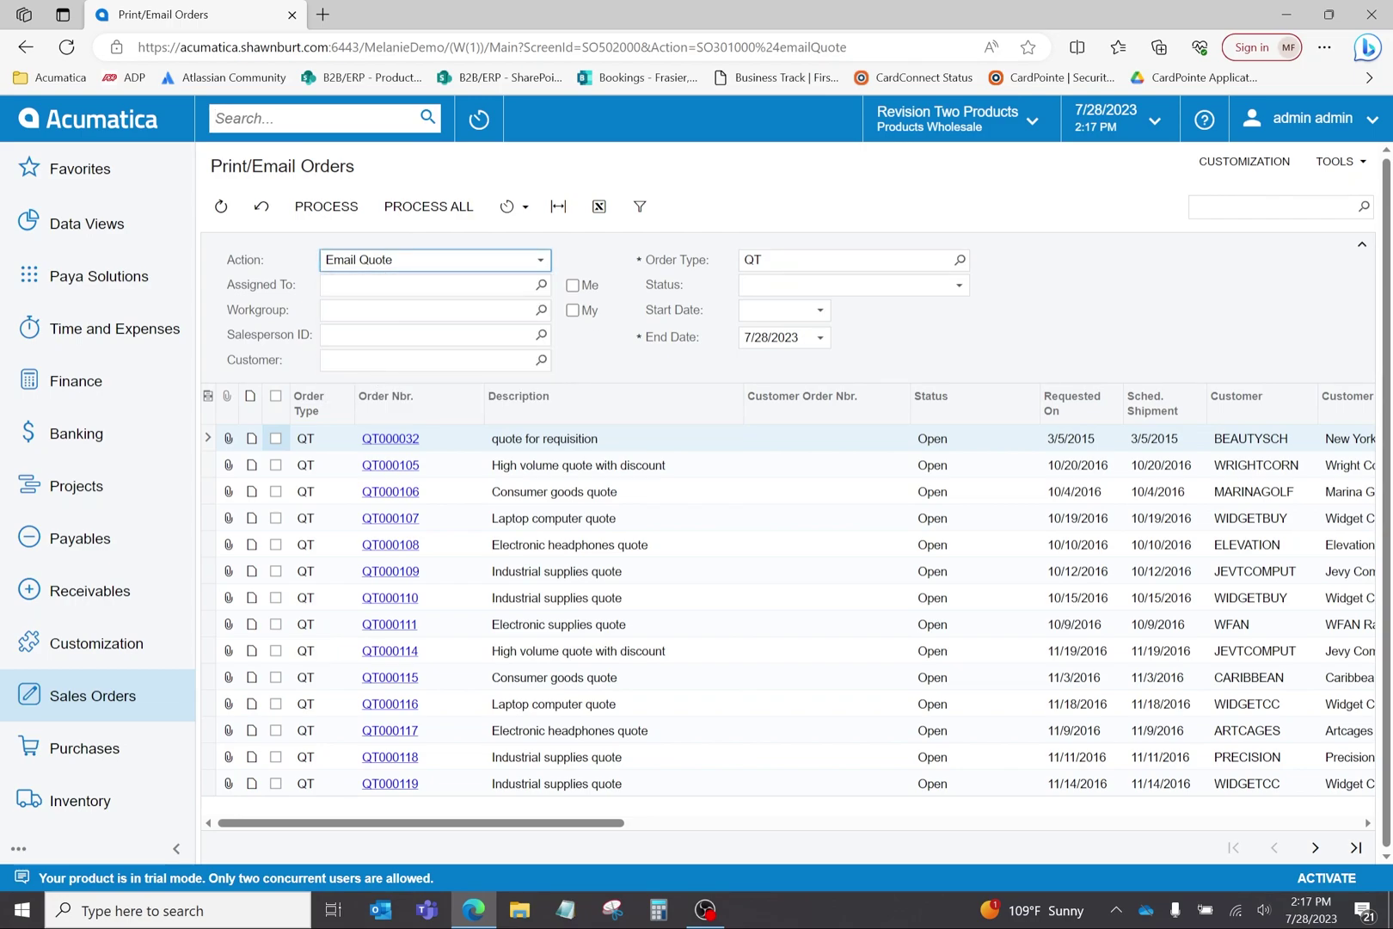
{"action": "left_click", "coordinate": [960, 260]}
{"action": "left_click", "coordinate": [778, 490]}
{"action": "left_click", "coordinate": [784, 327]}
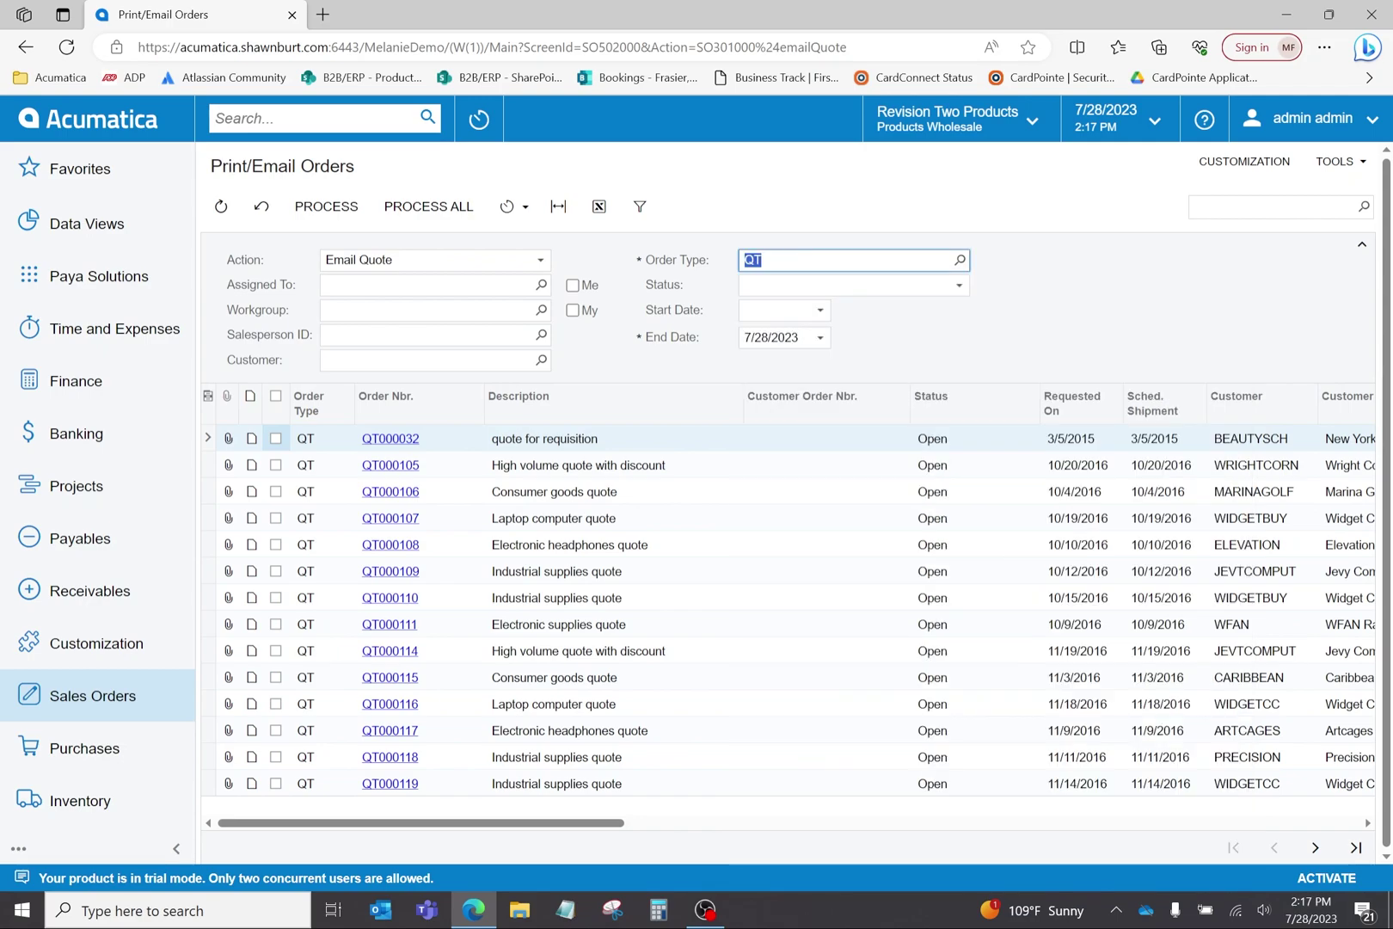
Process only the first quote in the batch email list and show the processed records
{"action": "left_click", "coordinate": [275, 440]}
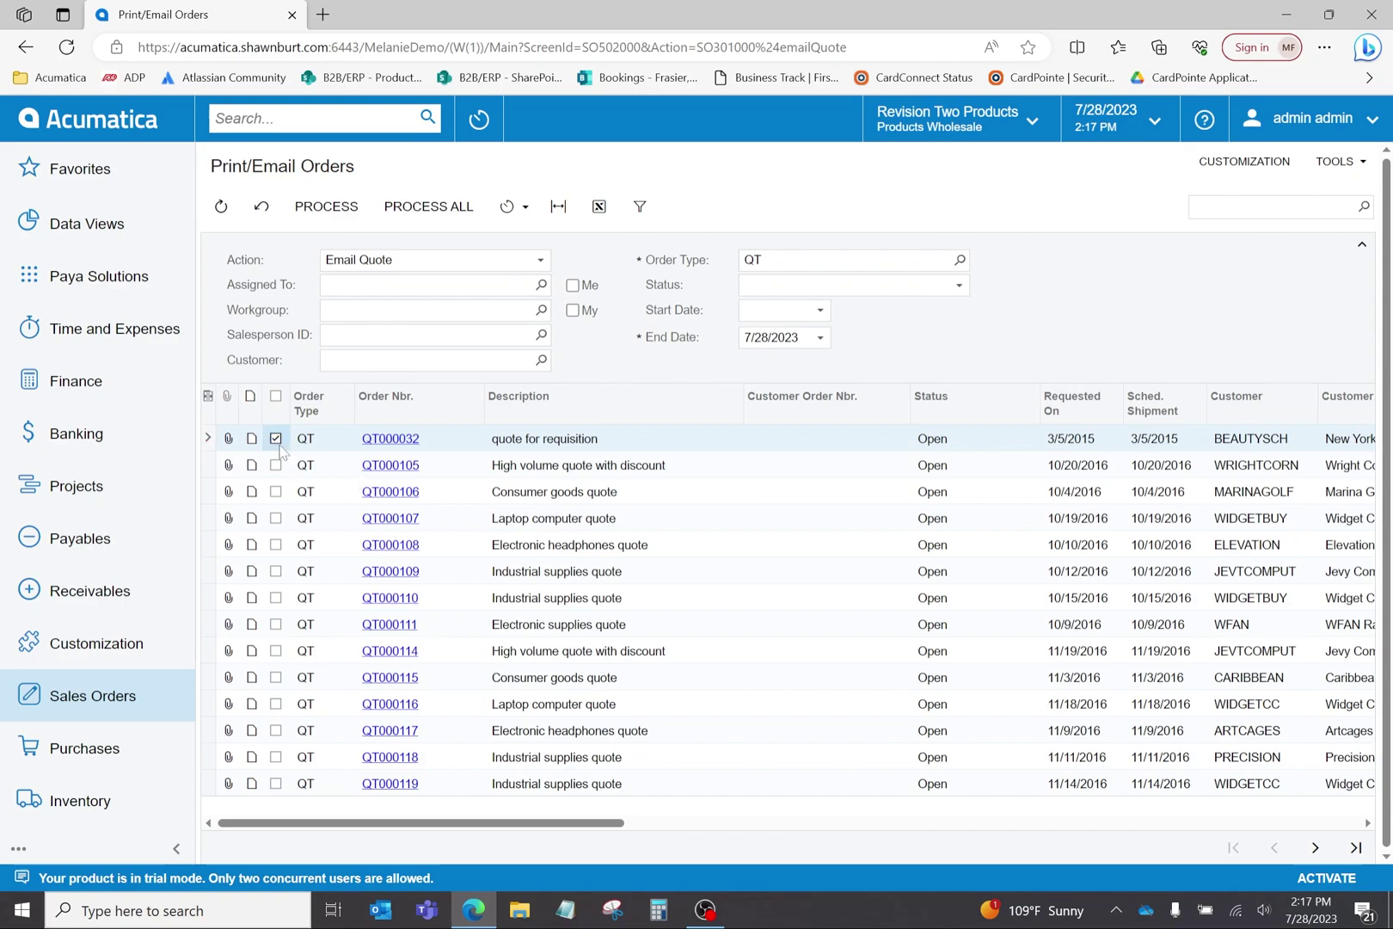
{"action": "left_click", "coordinate": [328, 212]}
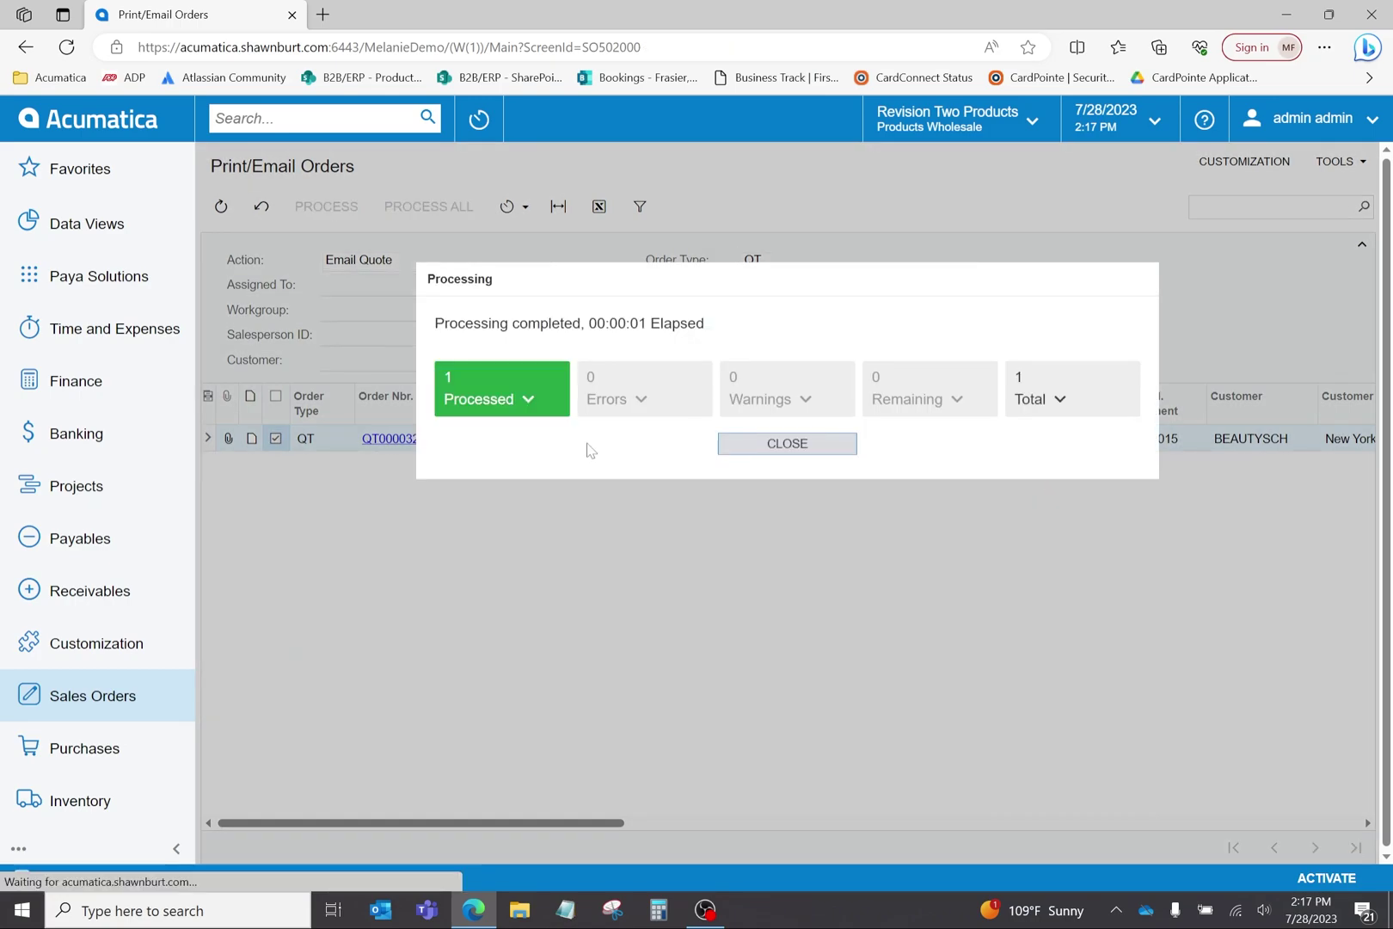
{"action": "left_click", "coordinate": [529, 399]}
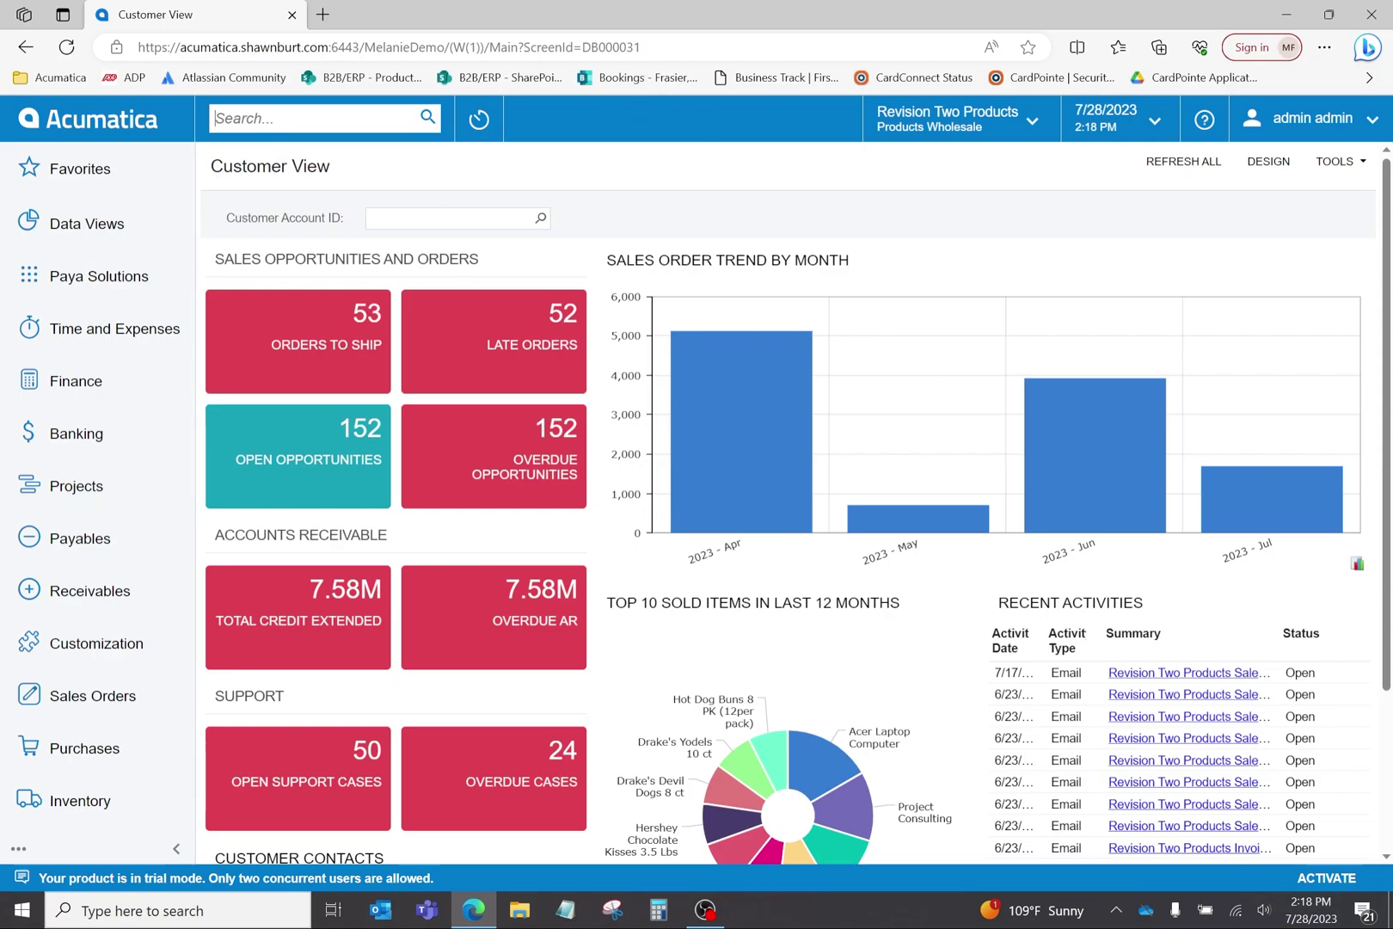
Open the first ABC Holdings Inc invoice in Invoices and Memos, show its Click2Pay info and delete its payment link
{"action": "type", "text": "invoices and memos"}
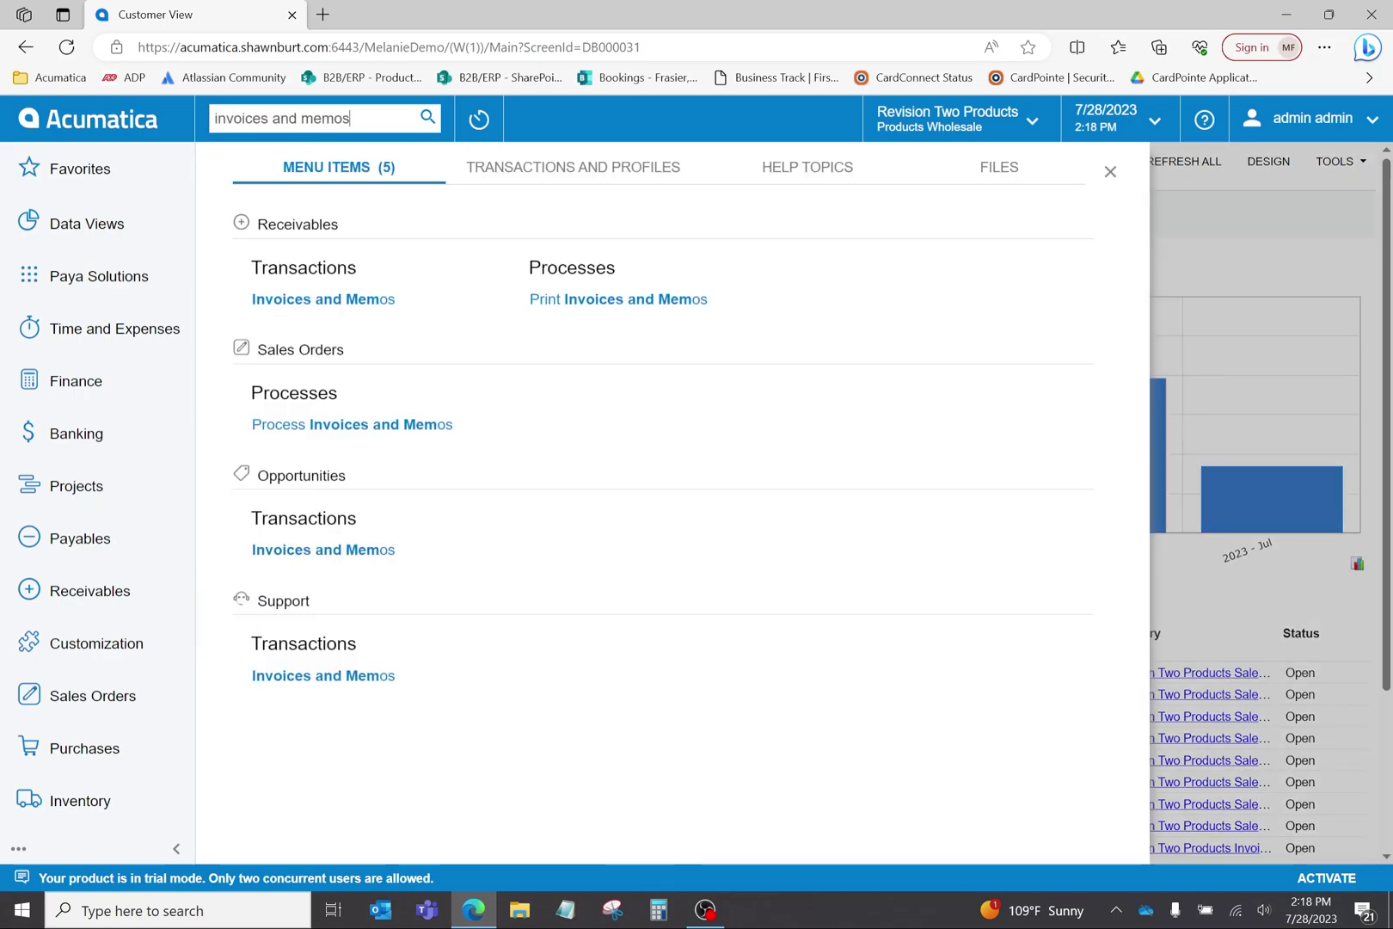
{"action": "left_click", "coordinate": [370, 301]}
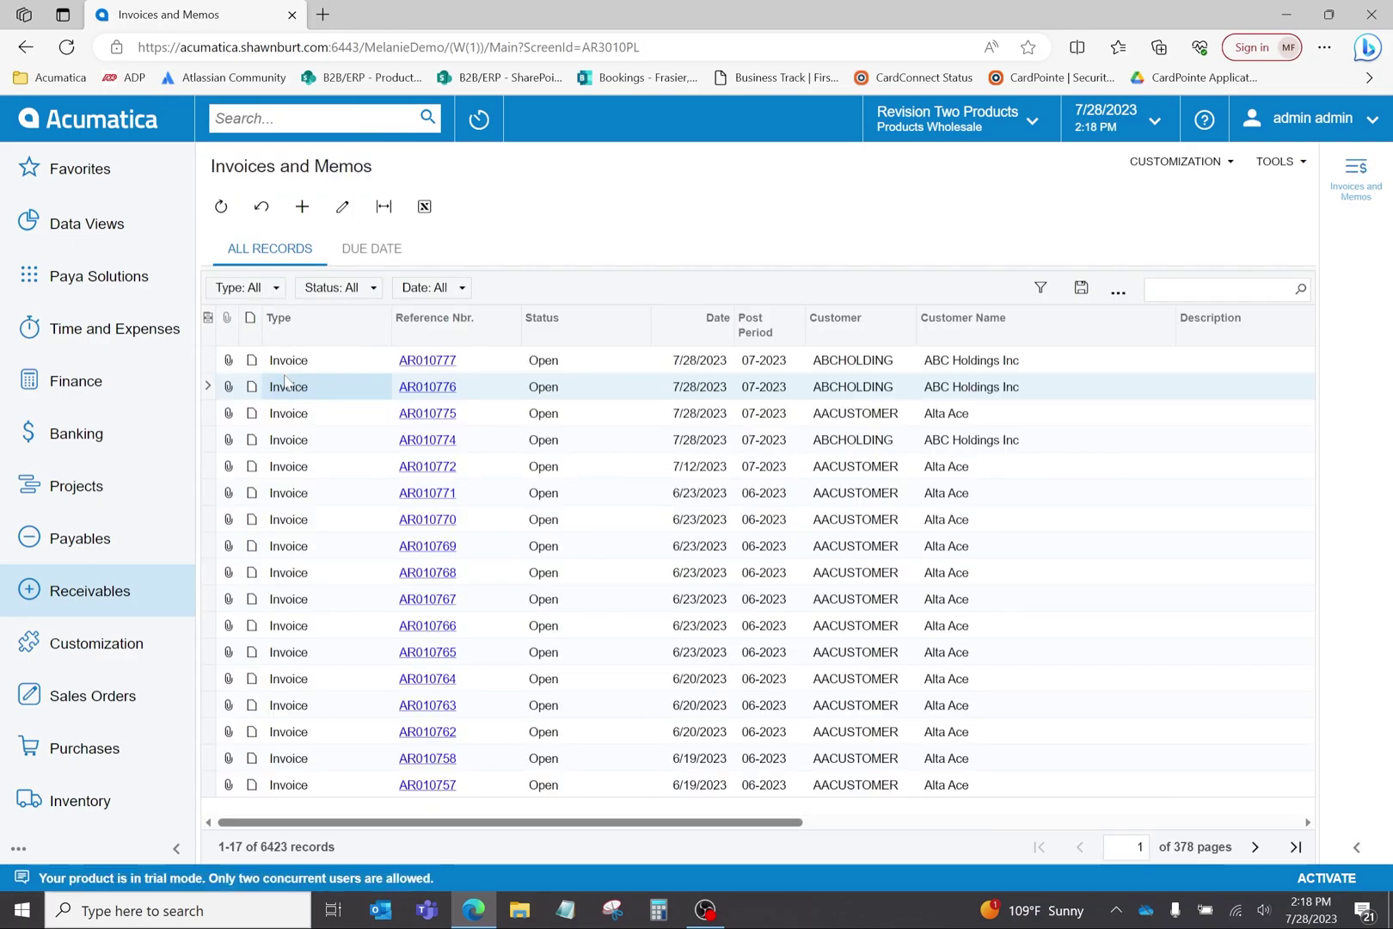
{"action": "left_click", "coordinate": [439, 366]}
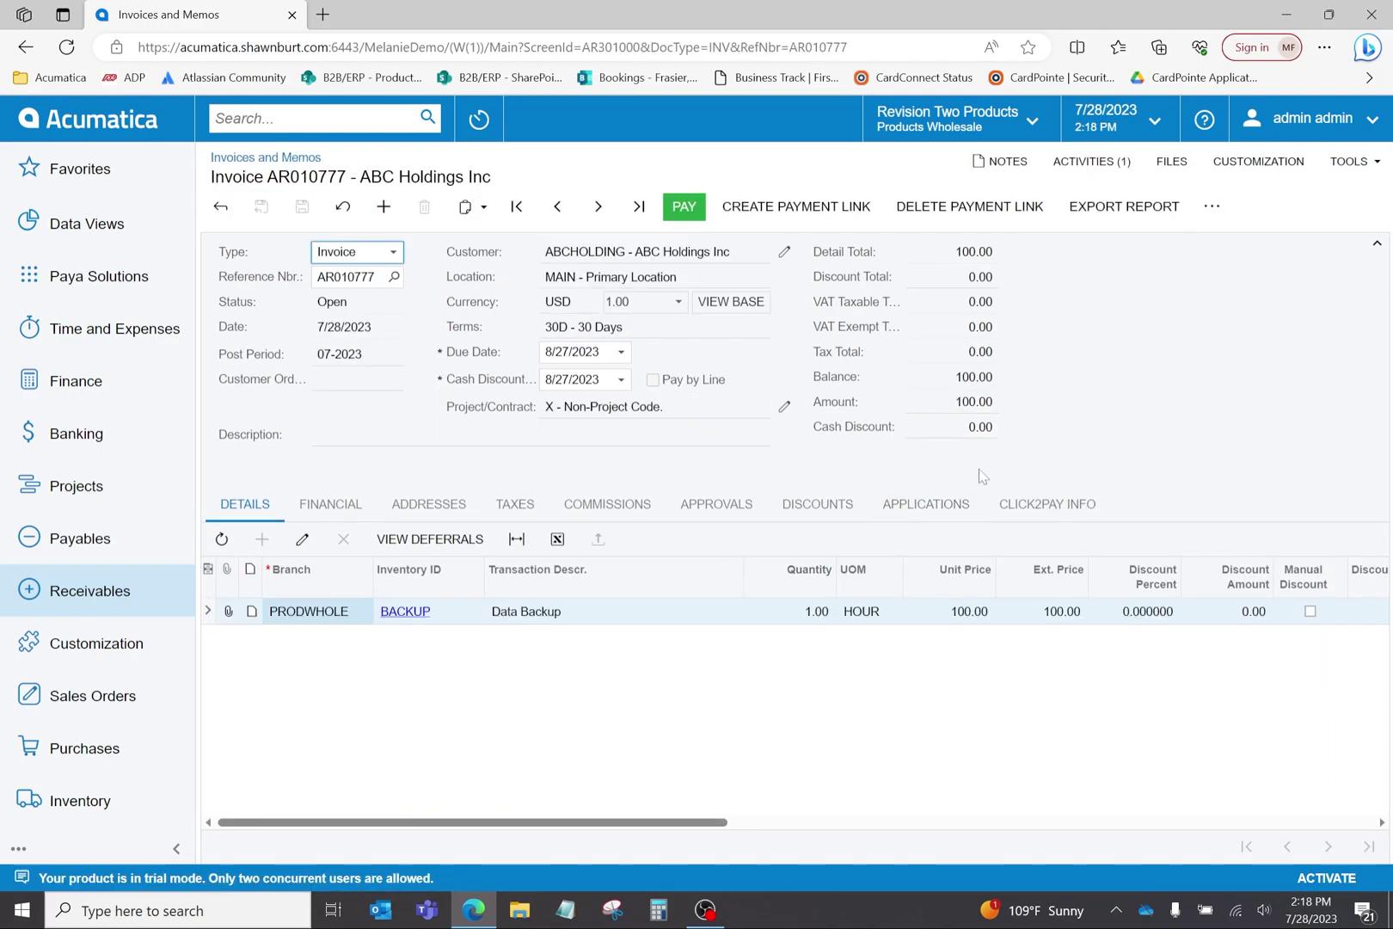
{"action": "left_click", "coordinate": [1054, 511]}
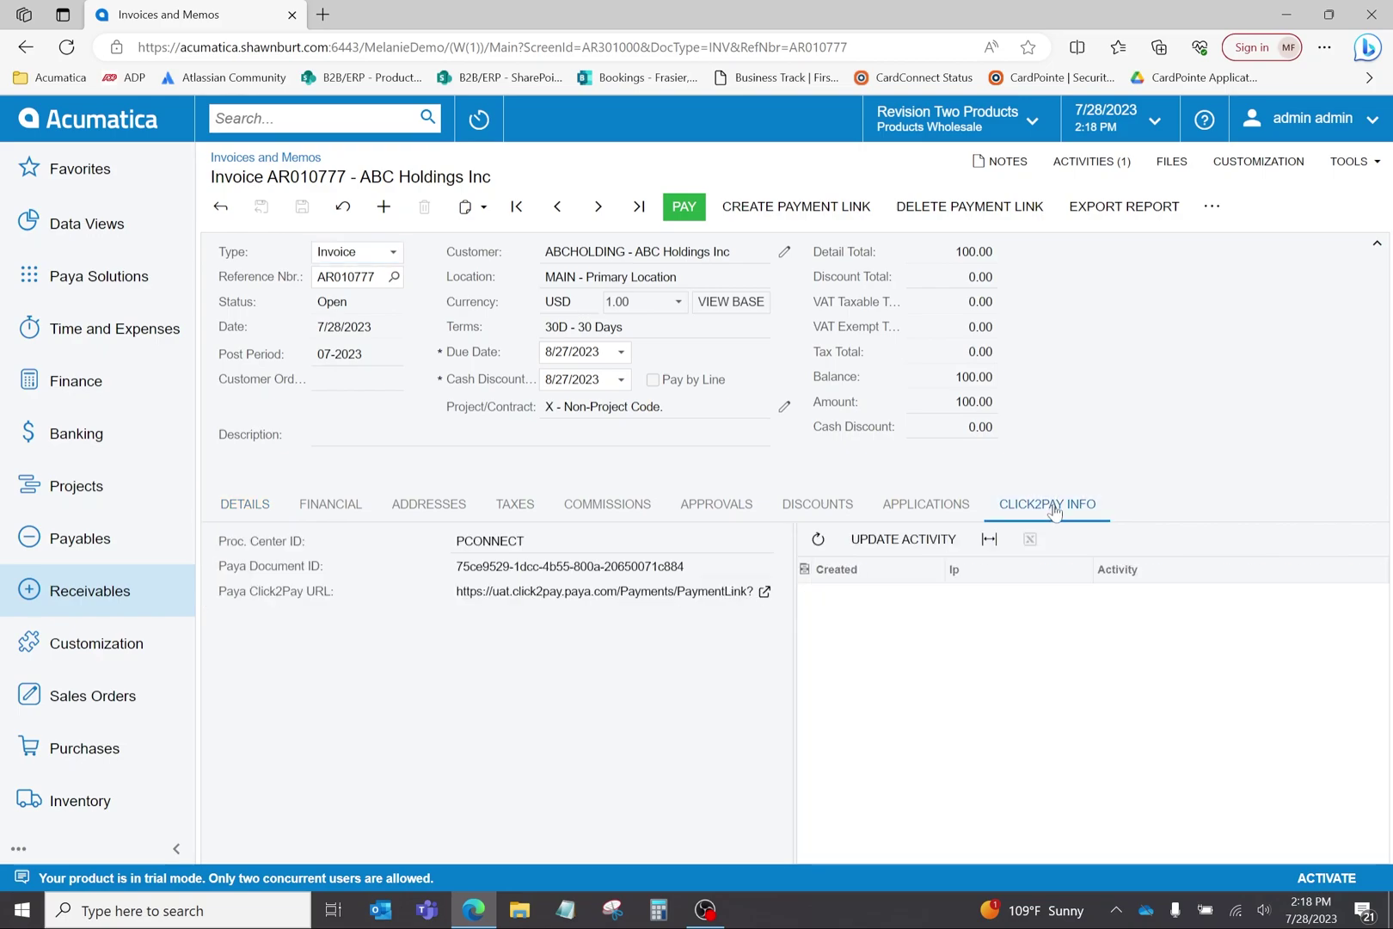
{"action": "left_click", "coordinate": [919, 208]}
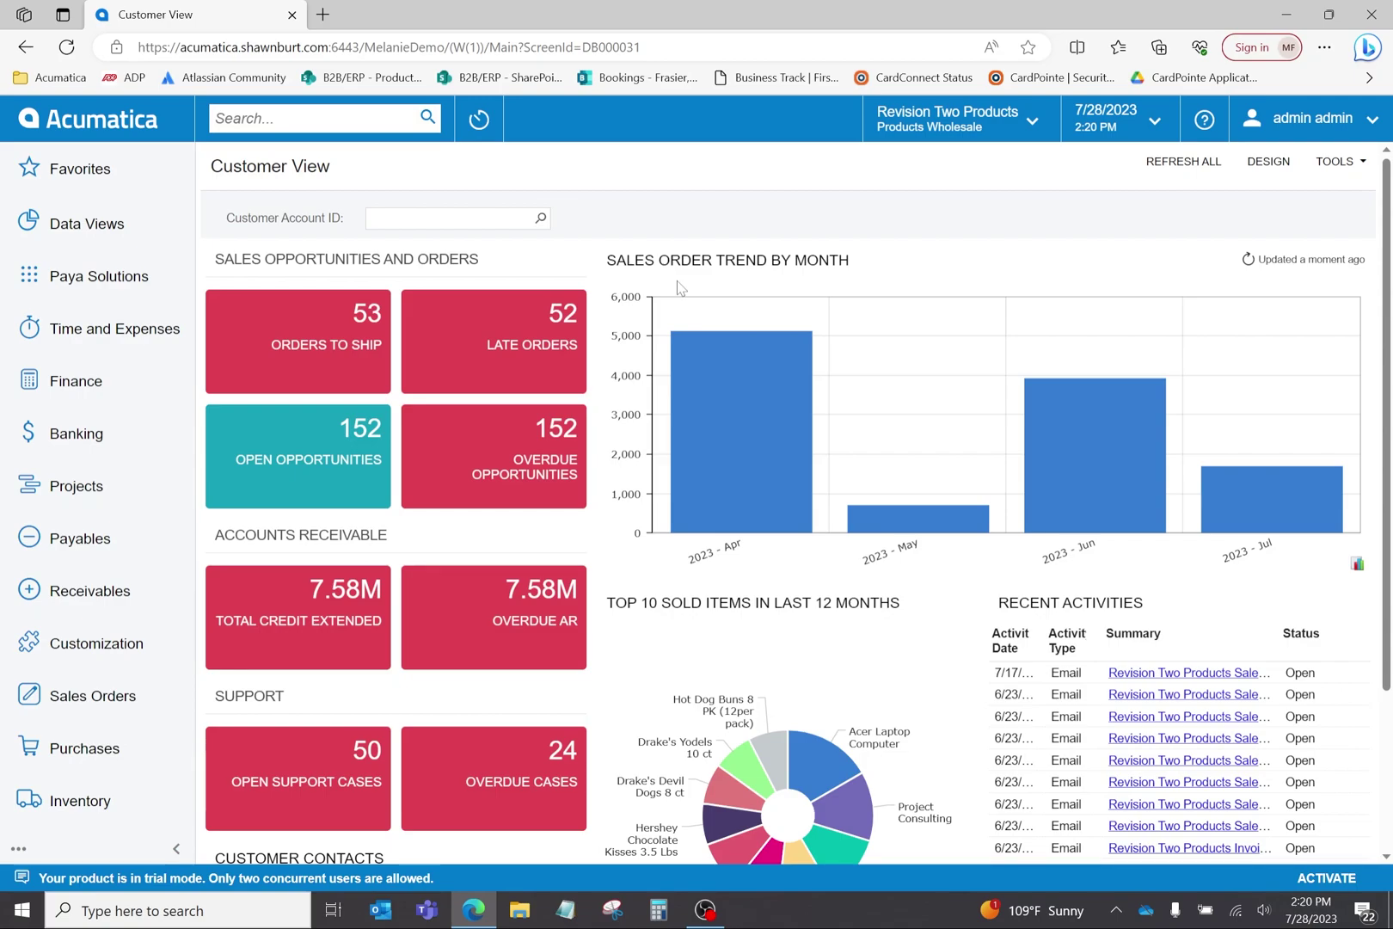
Open the Balanced Alta Ace invoice dated 7/12/2023 in the Sales Orders Invoices list and delete its payment link
{"action": "left_click", "coordinate": [316, 119]}
{"action": "type", "text": "invoices"}
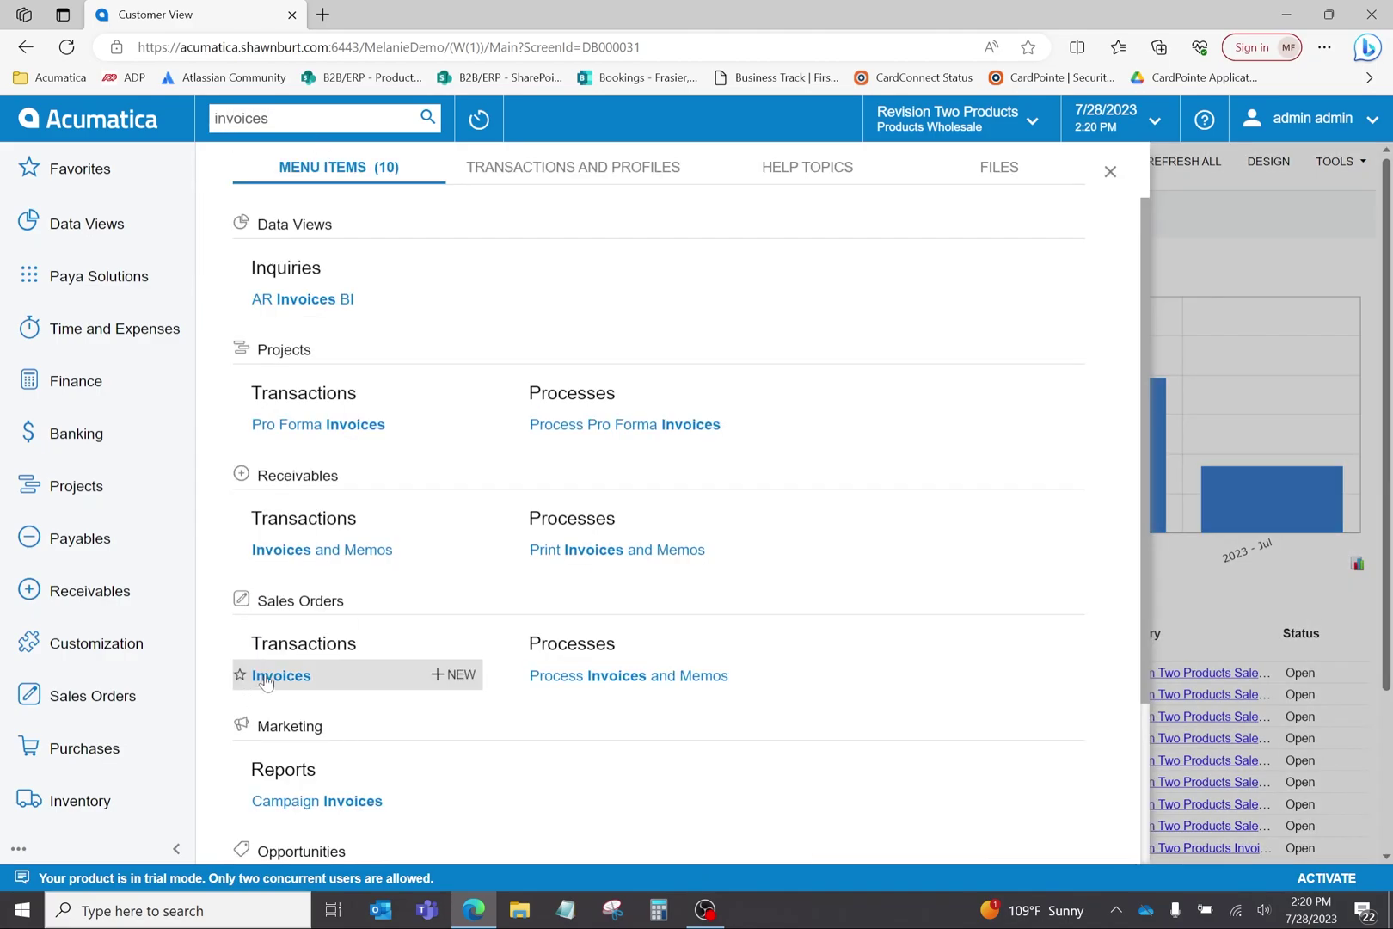
{"action": "left_click", "coordinate": [280, 676]}
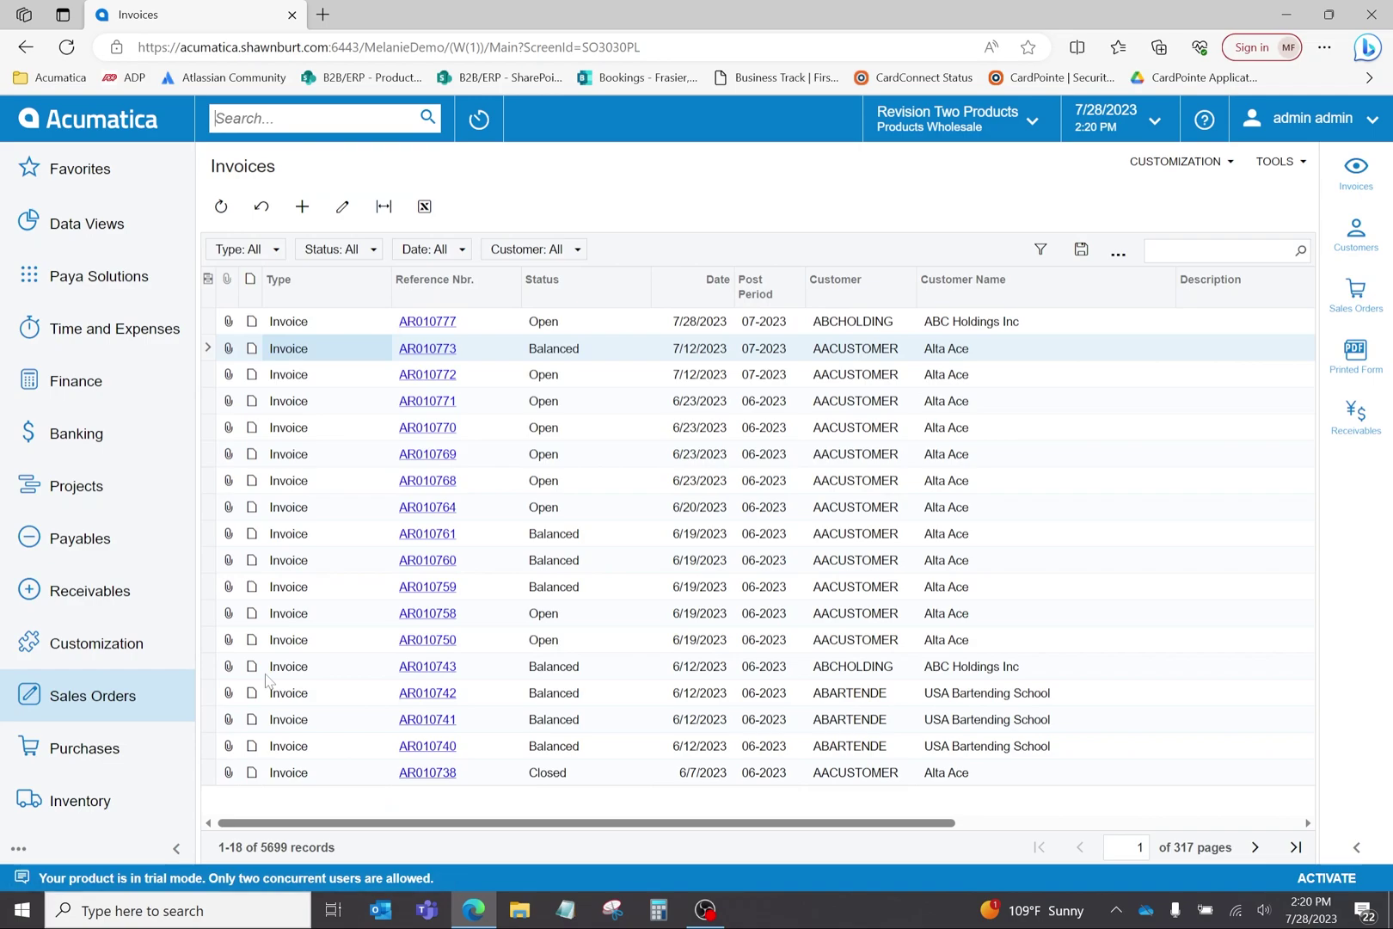
{"action": "left_click", "coordinate": [427, 349]}
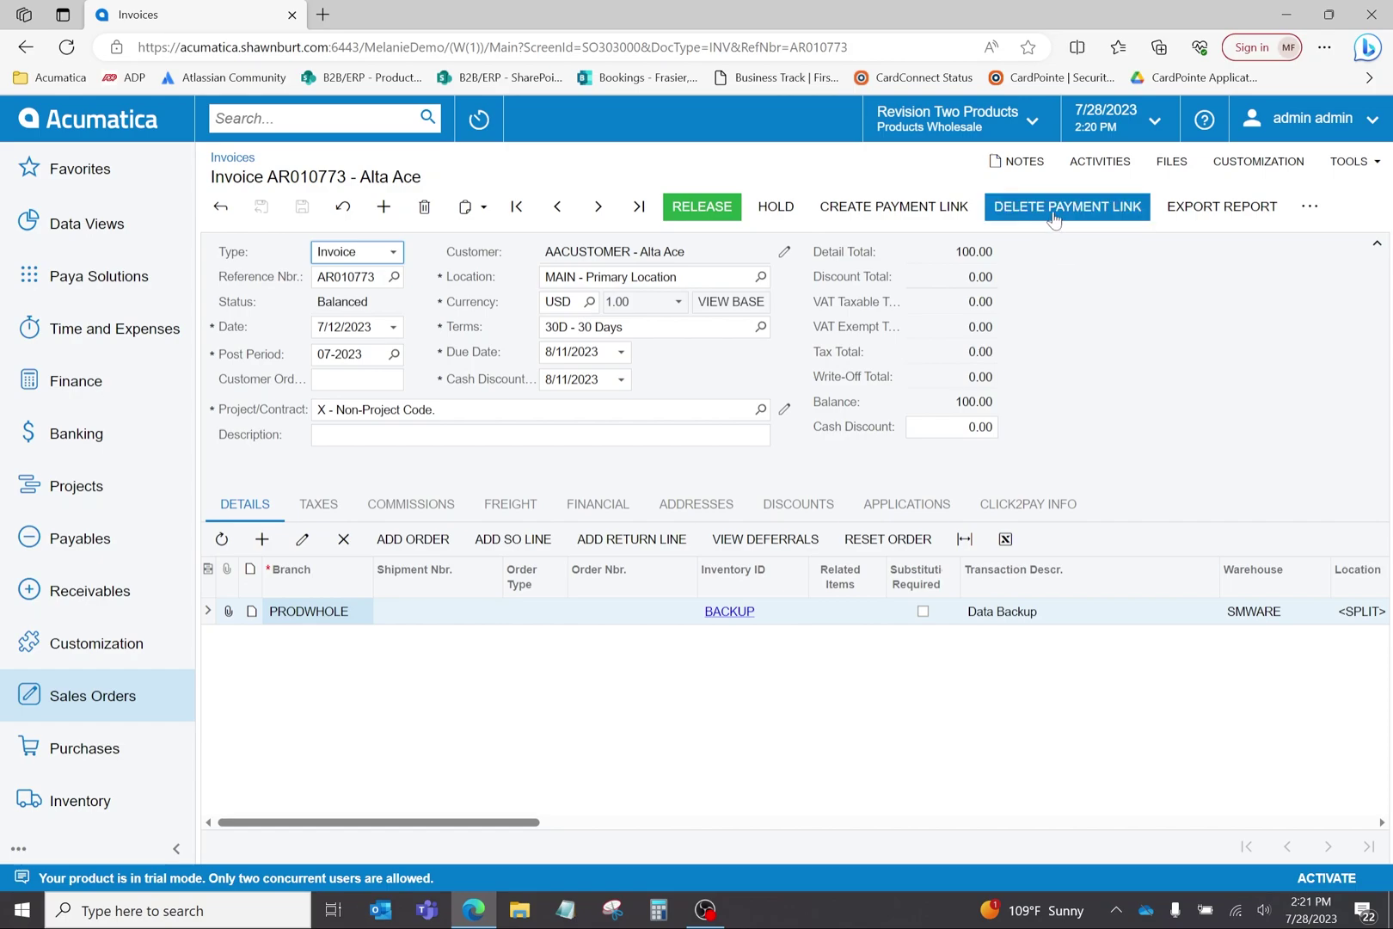
{"action": "left_click", "coordinate": [1032, 503]}
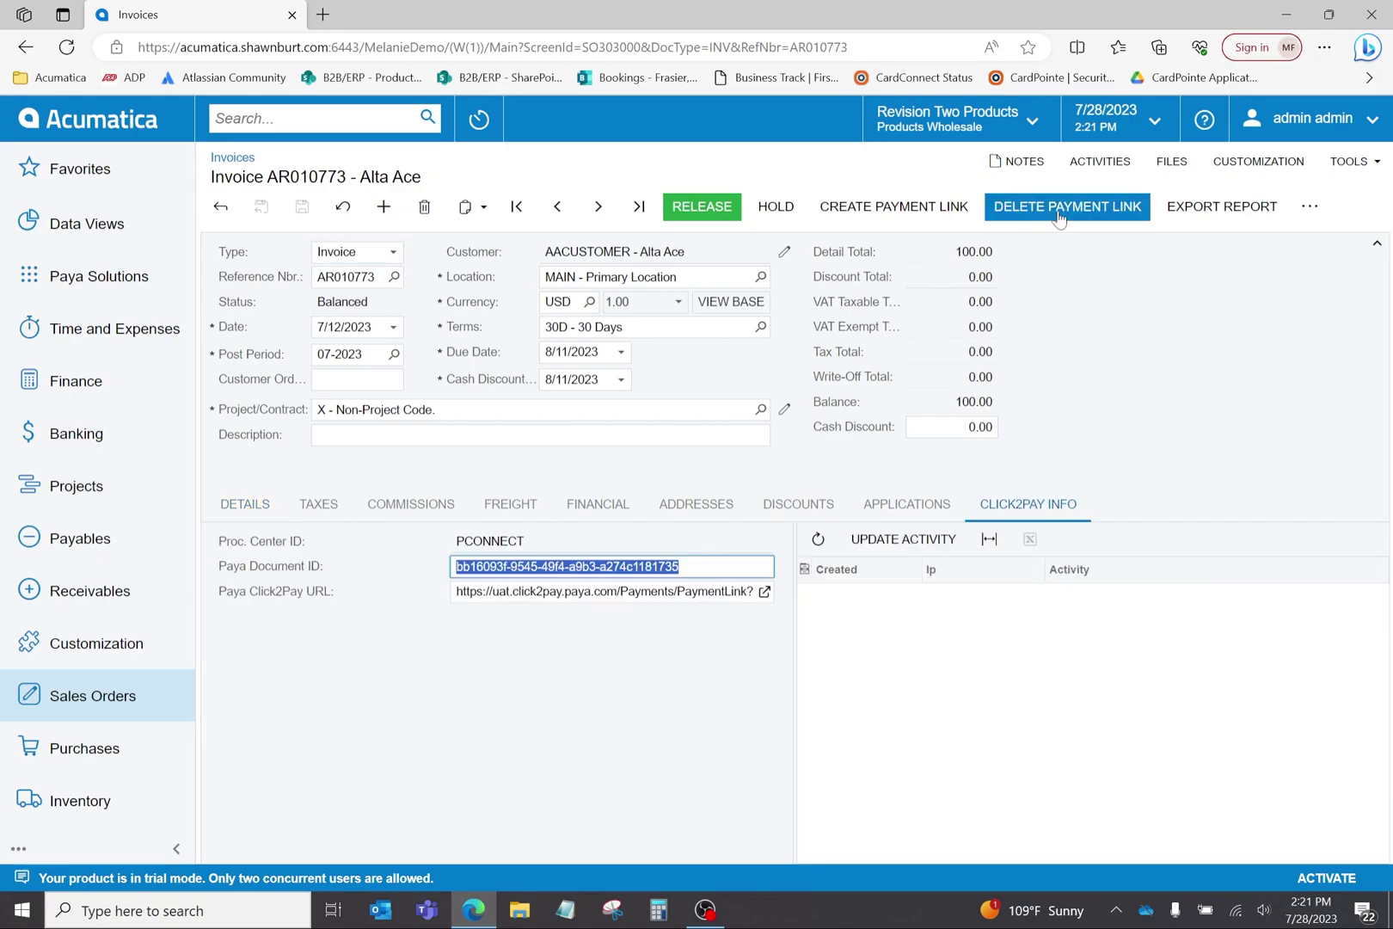
{"action": "left_click", "coordinate": [1059, 210]}
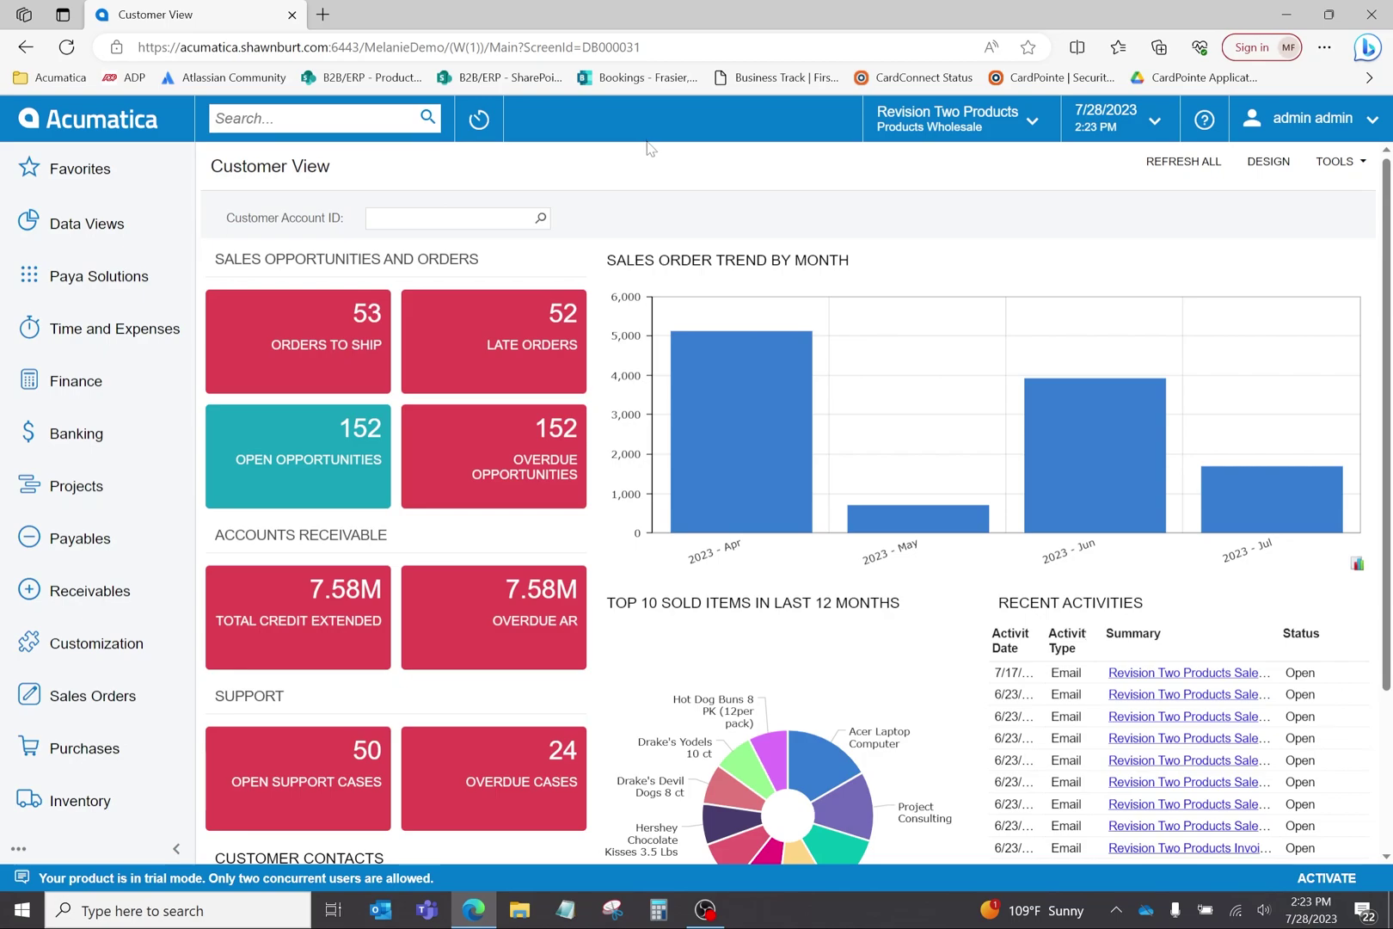
Find the Sales Orders screen and open the Alta Ace sales order dated 7/27/2023
{"action": "left_click", "coordinate": [327, 118]}
{"action": "type", "text": "sales orders"}
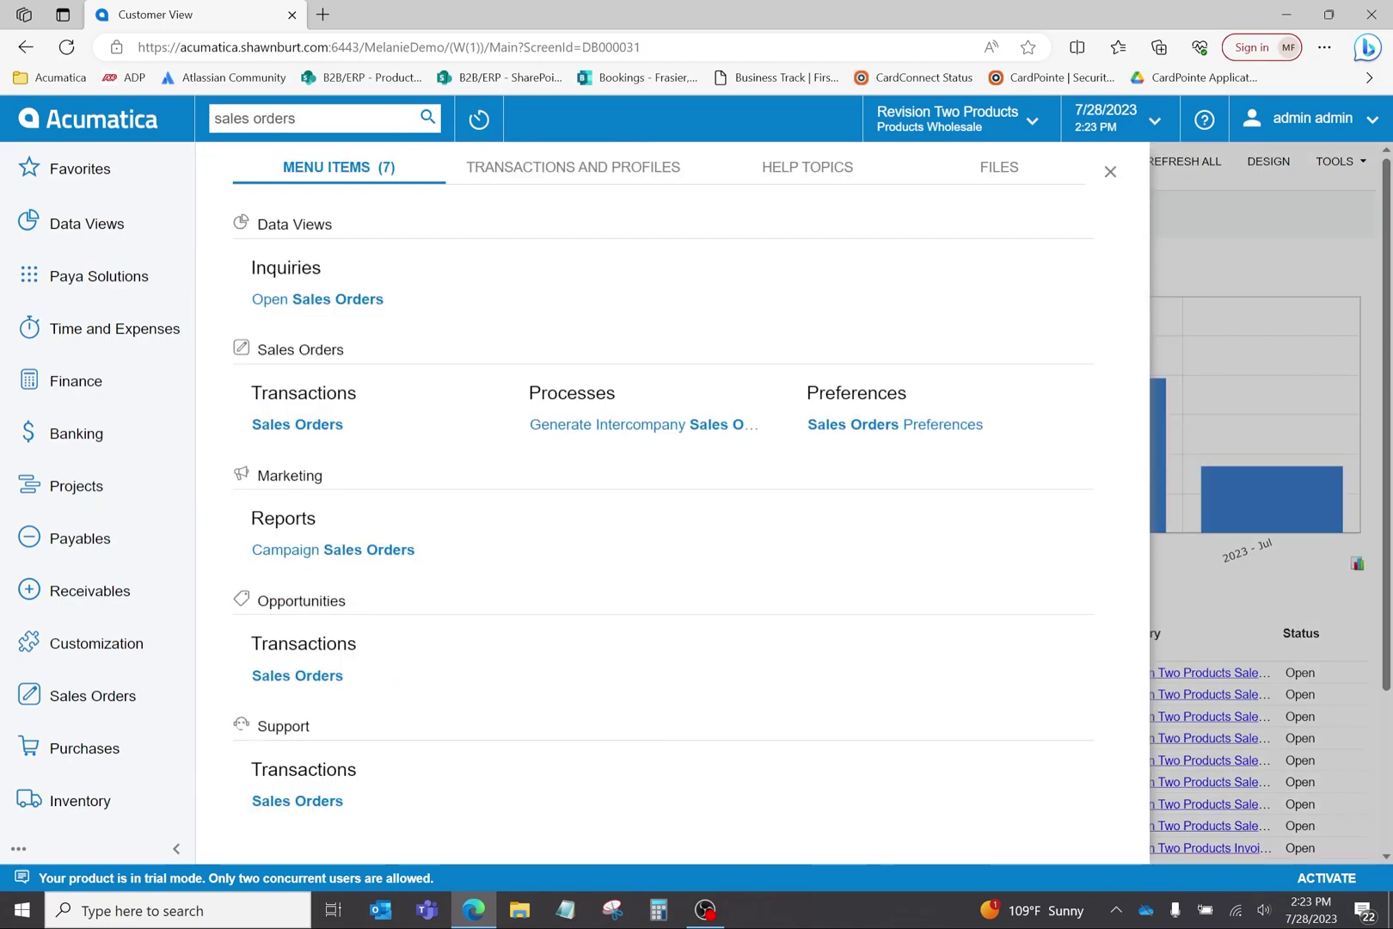
{"action": "left_click", "coordinate": [317, 677]}
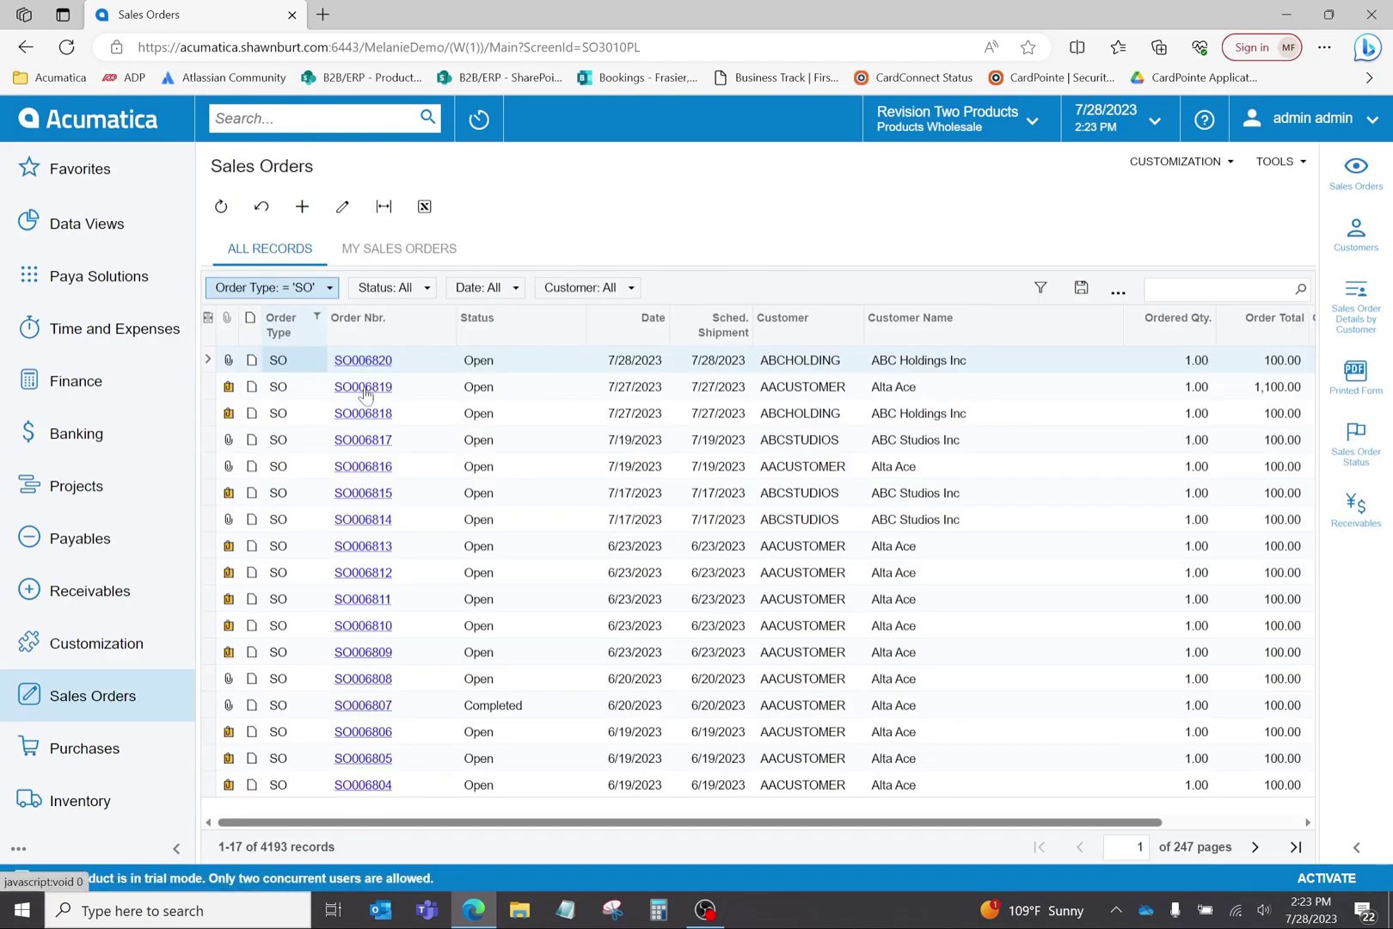
{"action": "left_click", "coordinate": [365, 389]}
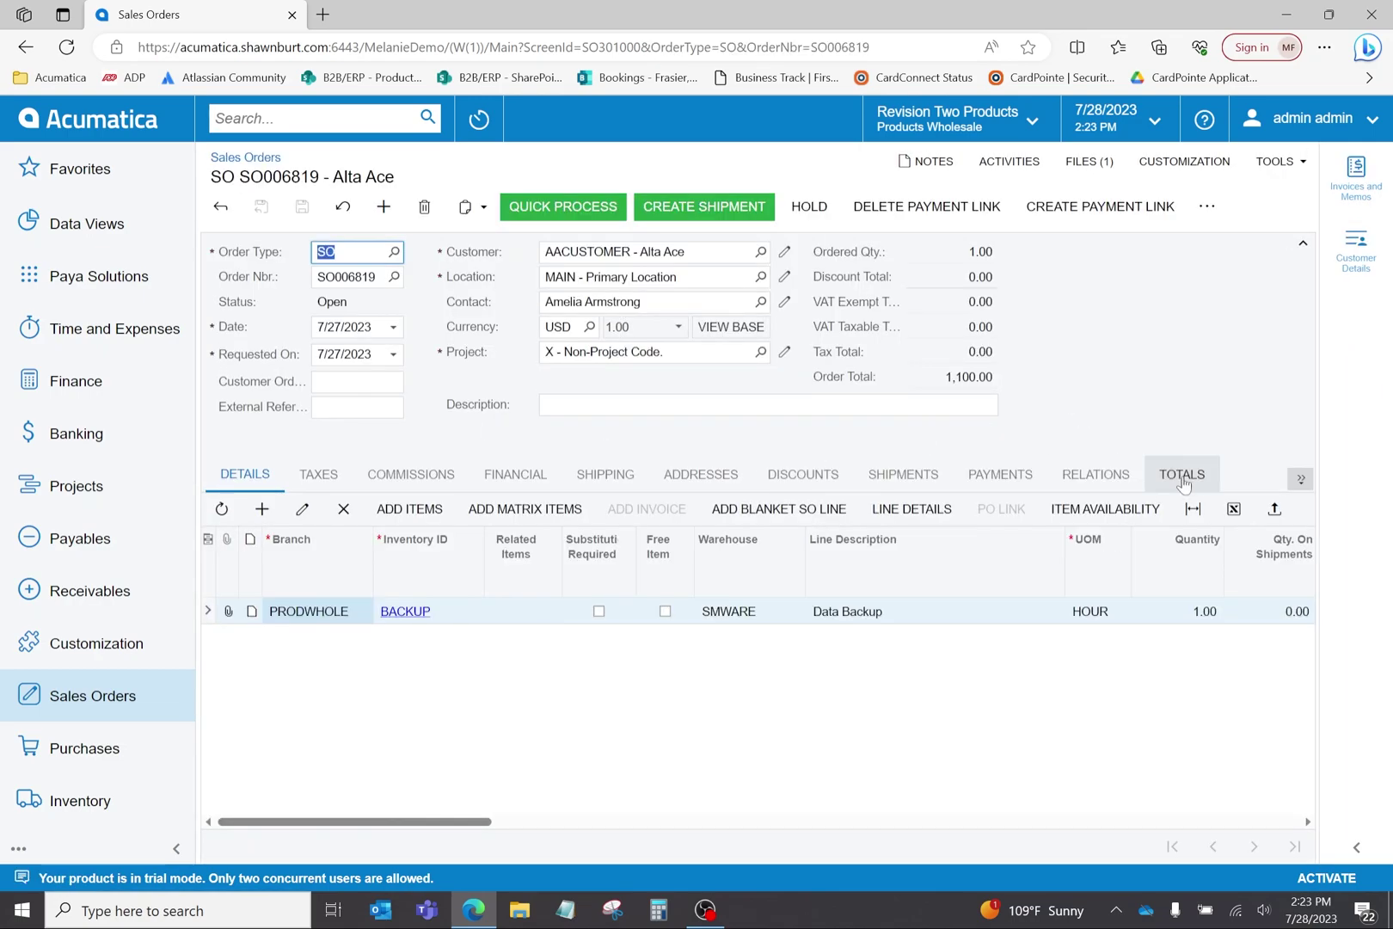
Show the Alta Ace sales order's Click2Pay info, widen its details pane and delete the payment link
{"action": "left_click", "coordinate": [1300, 478]}
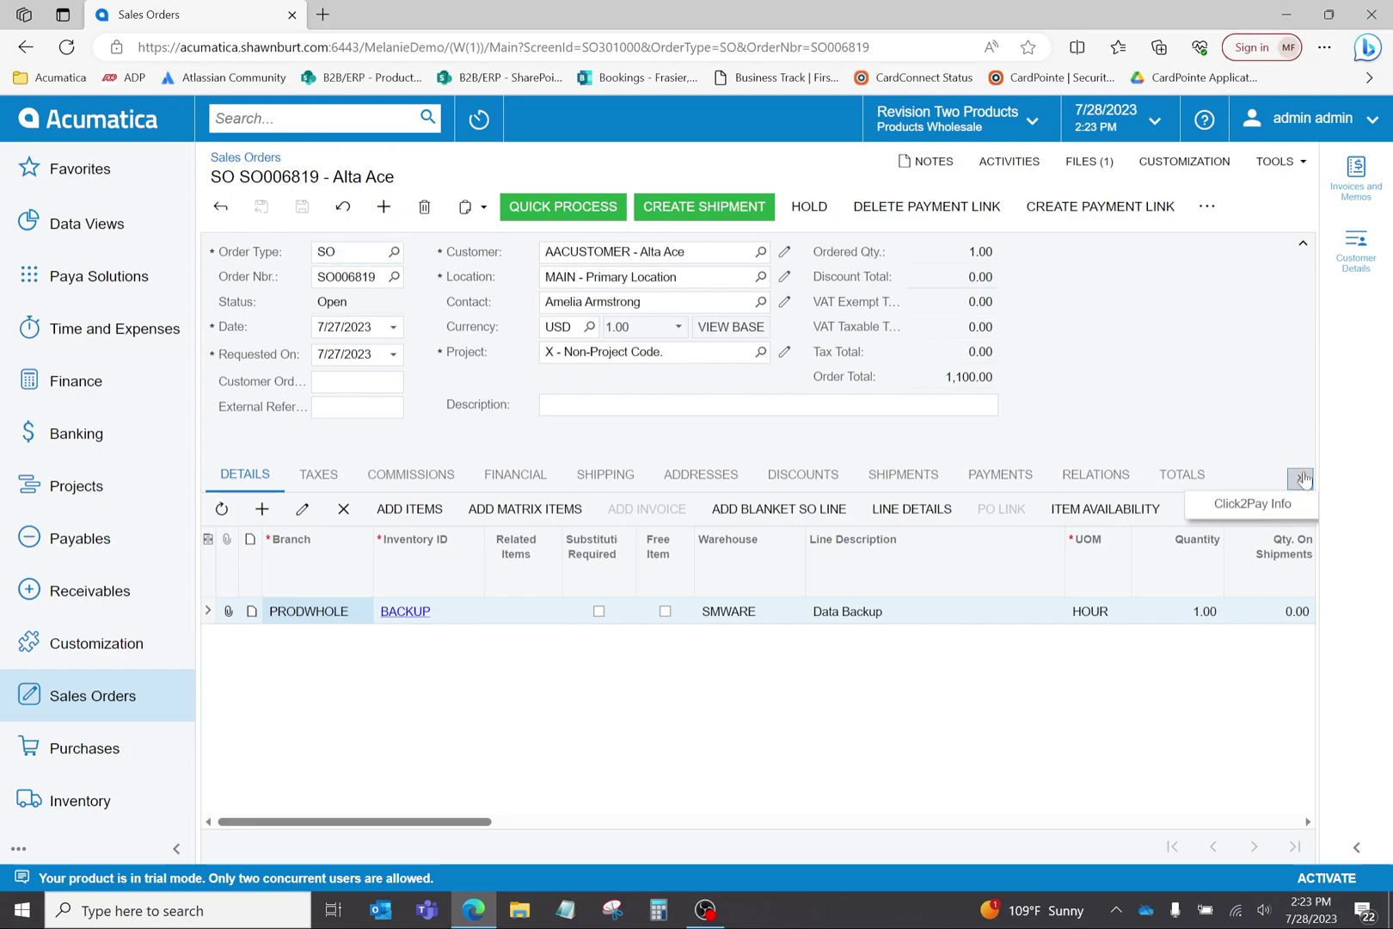
{"action": "left_click", "coordinate": [1247, 506]}
{"action": "left_click_drag", "start_coordinate": [758, 745], "coordinate": [849, 733]}
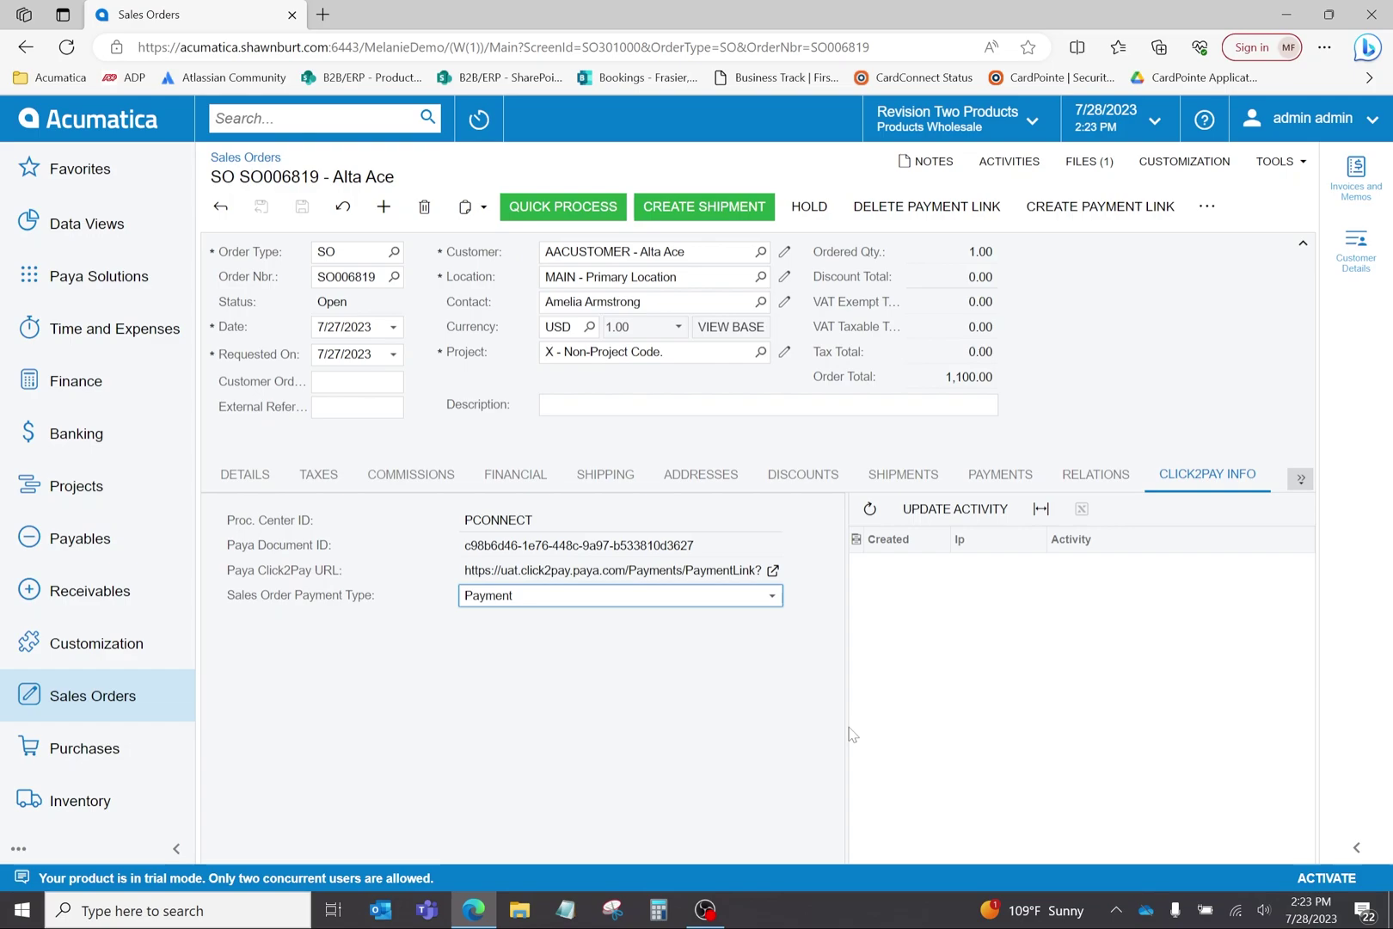
{"action": "left_click", "coordinate": [936, 212]}
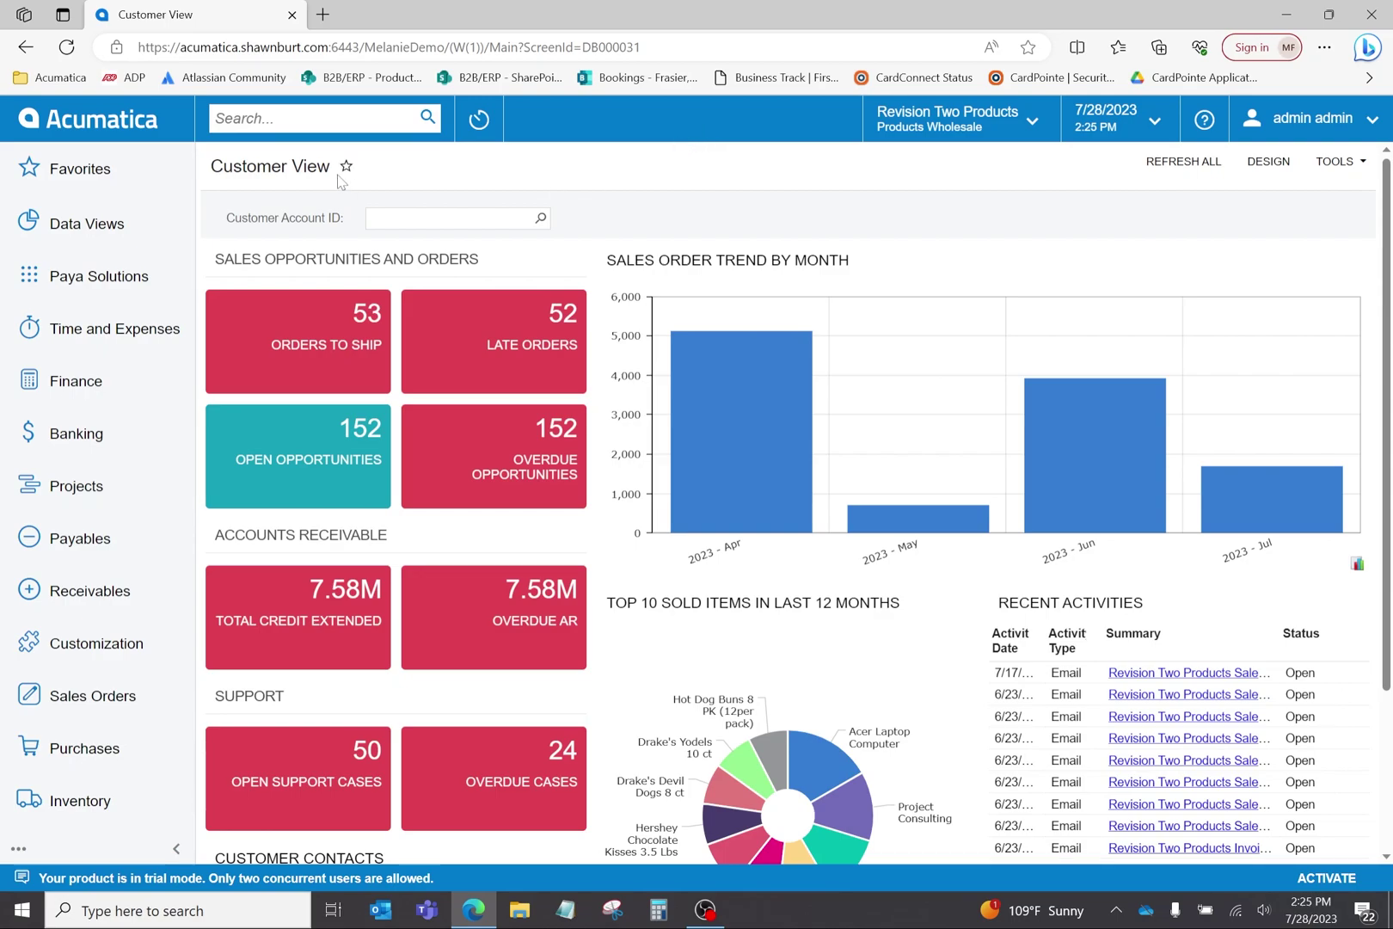
Find the Sales Orders screen again and filter the list to order type QT
{"action": "left_click", "coordinate": [301, 118]}
{"action": "type", "text": "sales orders"}
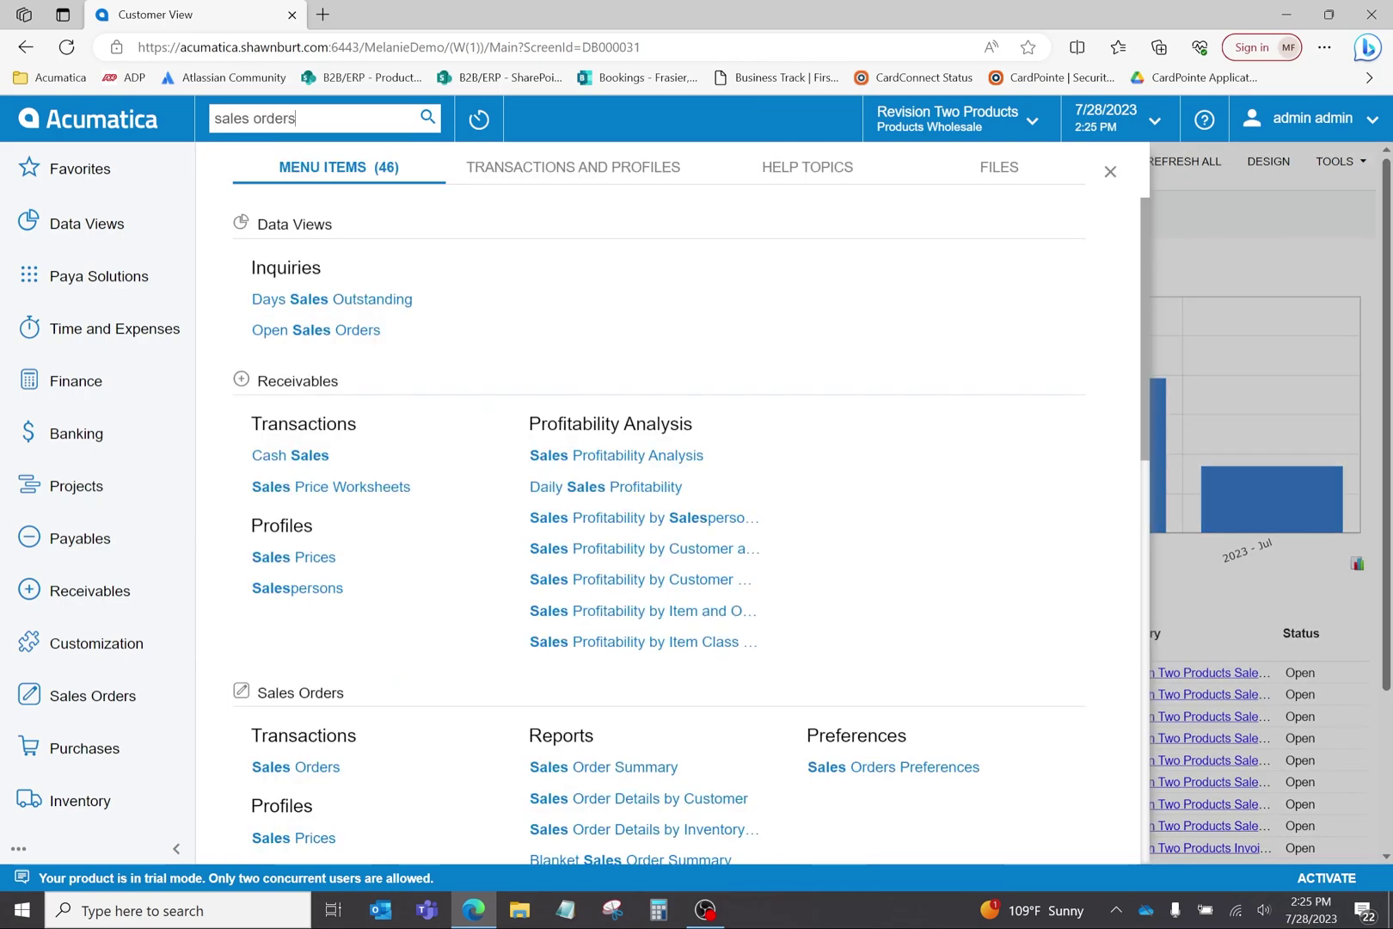
{"action": "left_click", "coordinate": [297, 675]}
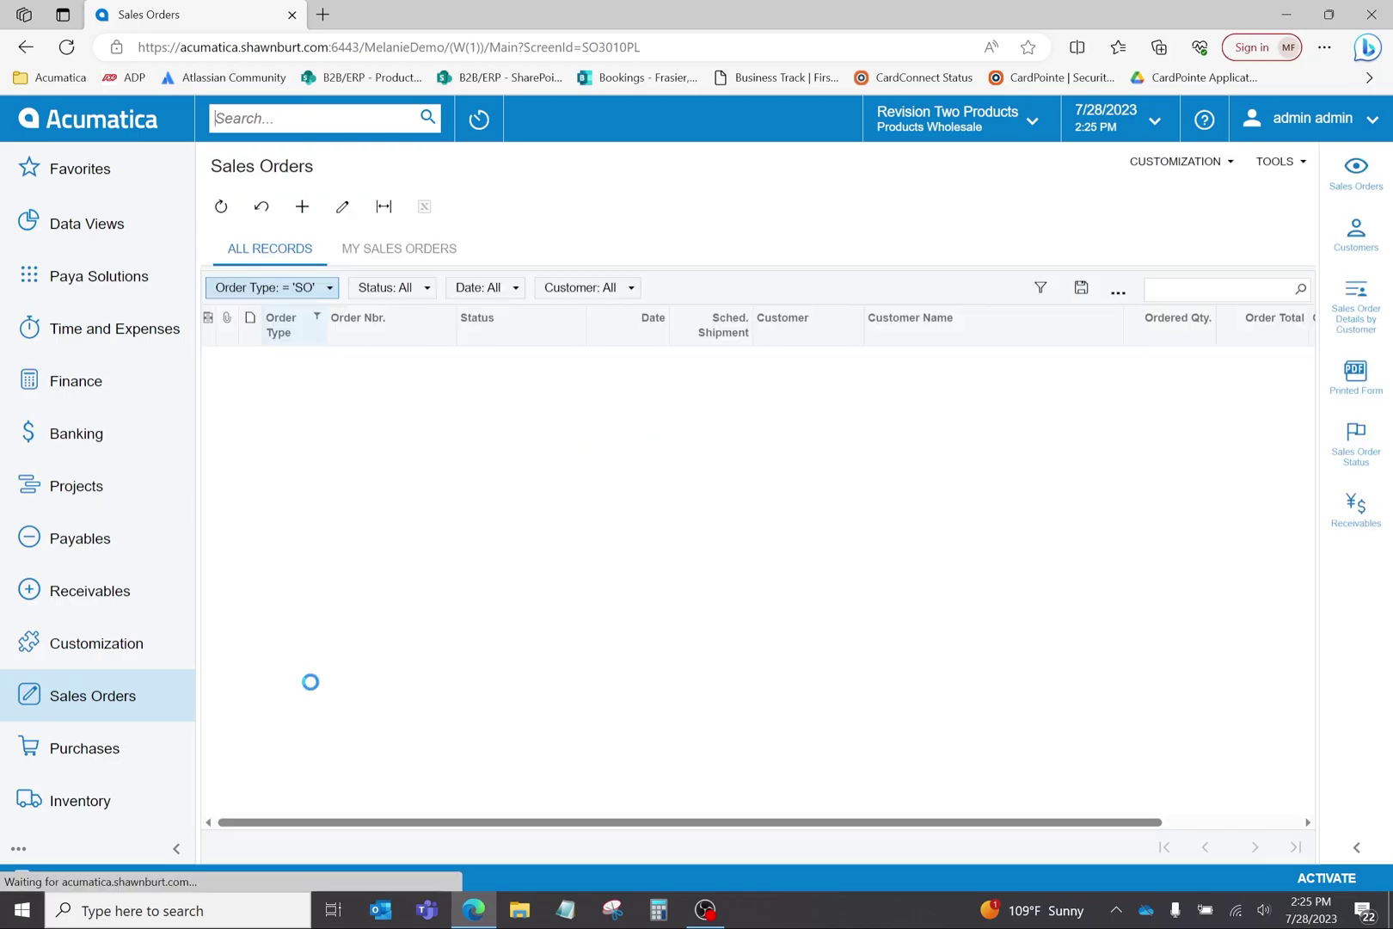
{"action": "left_click", "coordinate": [288, 289]}
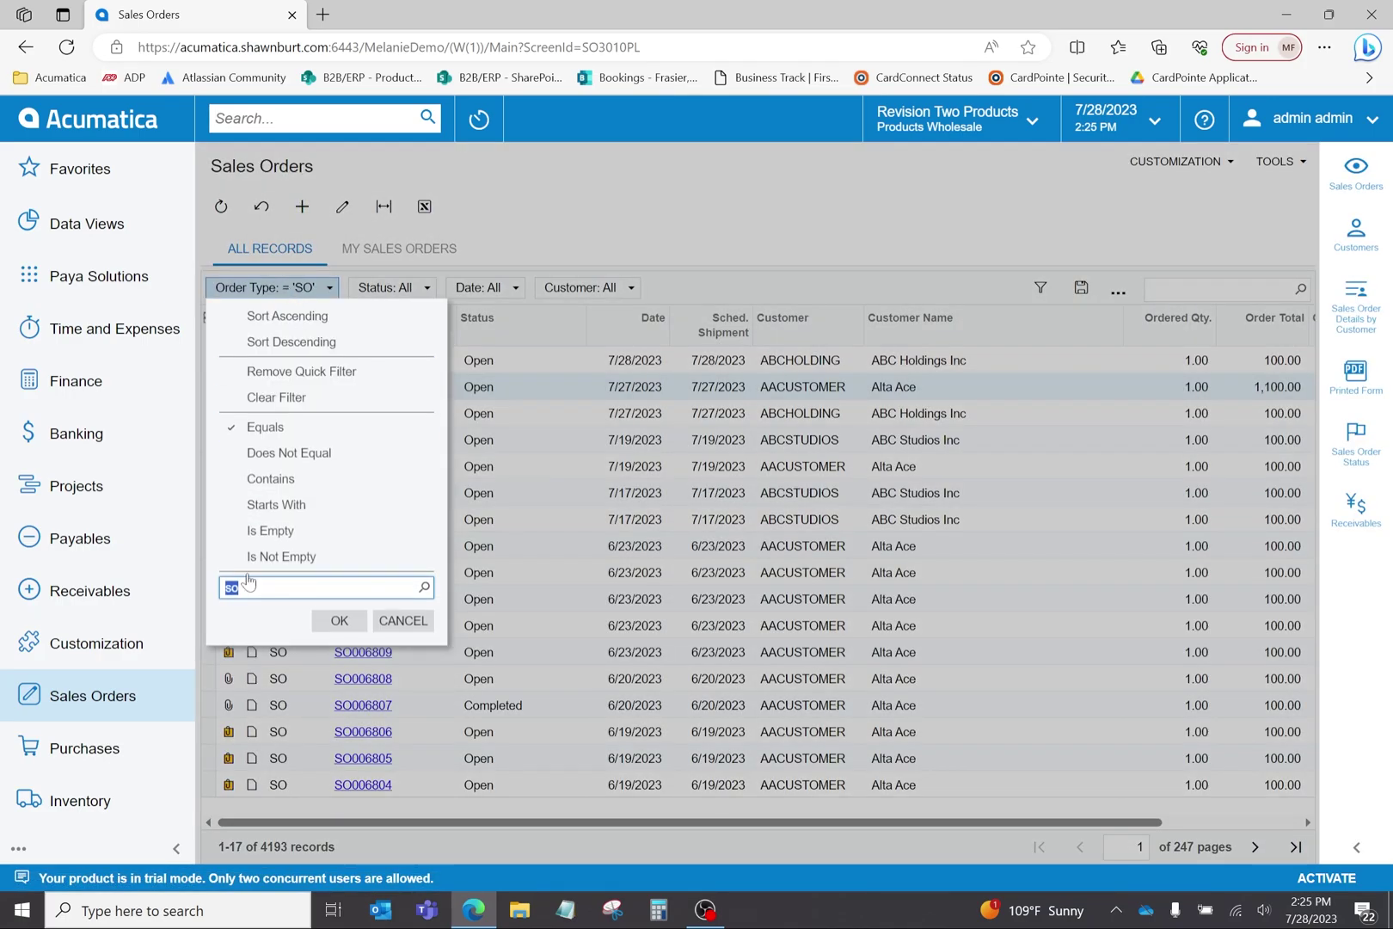
{"action": "type", "text": "qt"}
{"action": "left_click", "coordinate": [348, 618]}
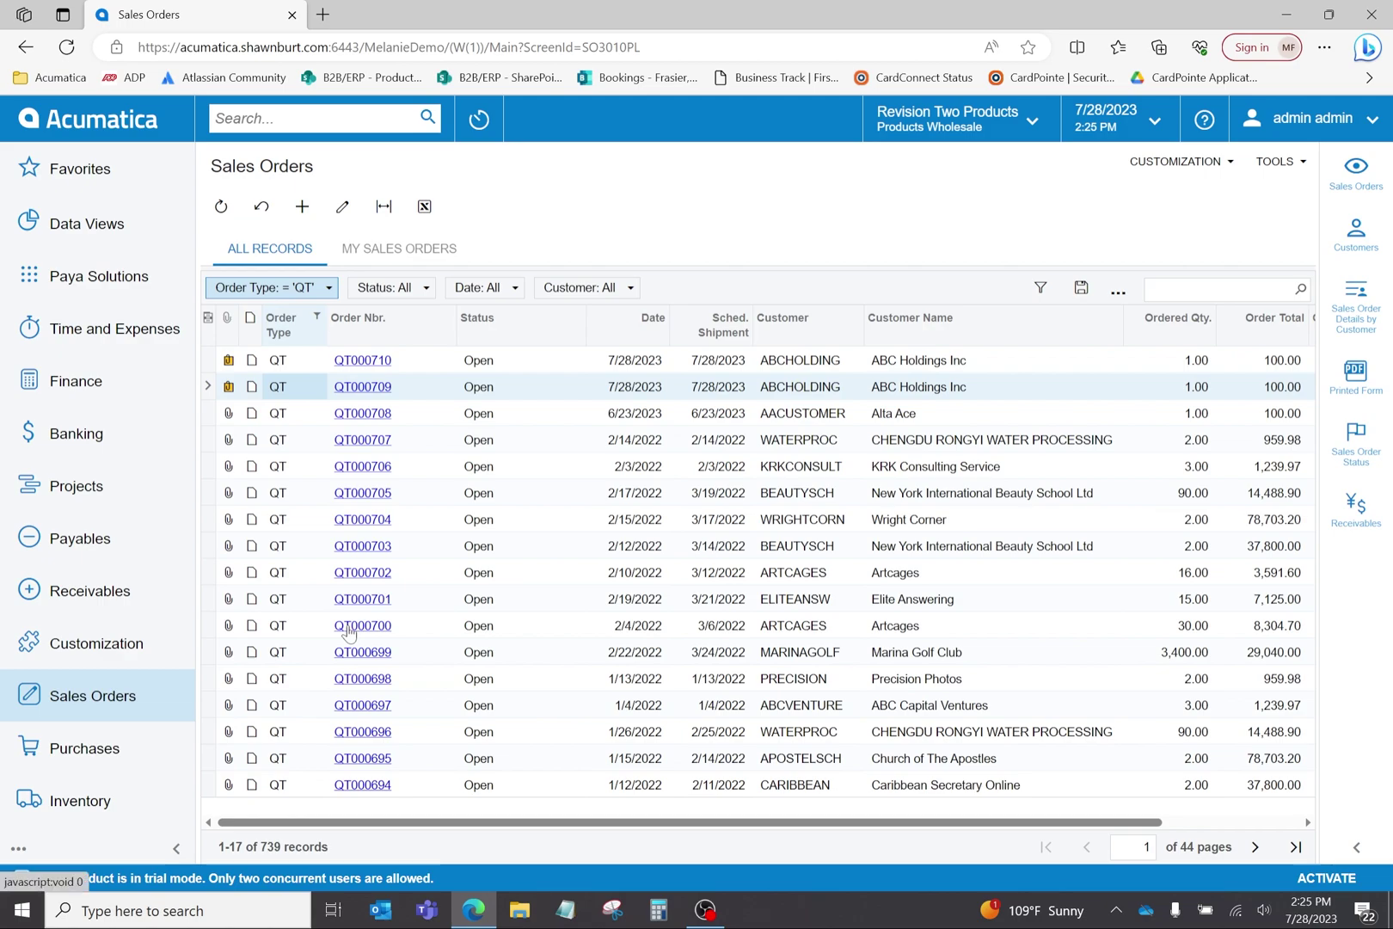
Open the first ABC Holdings Inc quote in the list, show its Click2Pay info and delete its payment link
{"action": "left_click", "coordinate": [361, 361]}
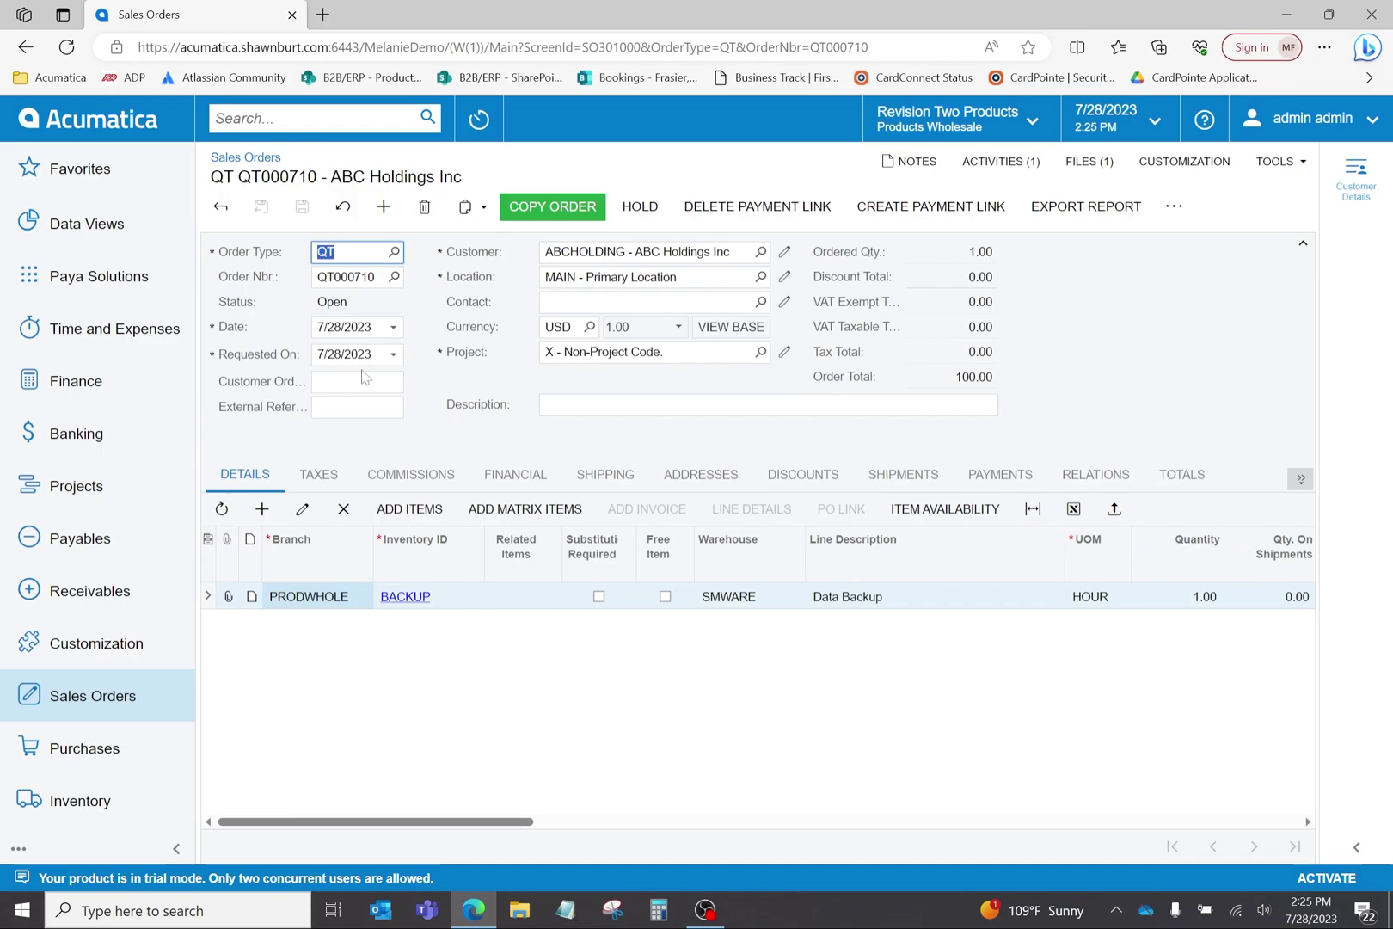
{"action": "left_click", "coordinate": [1300, 479]}
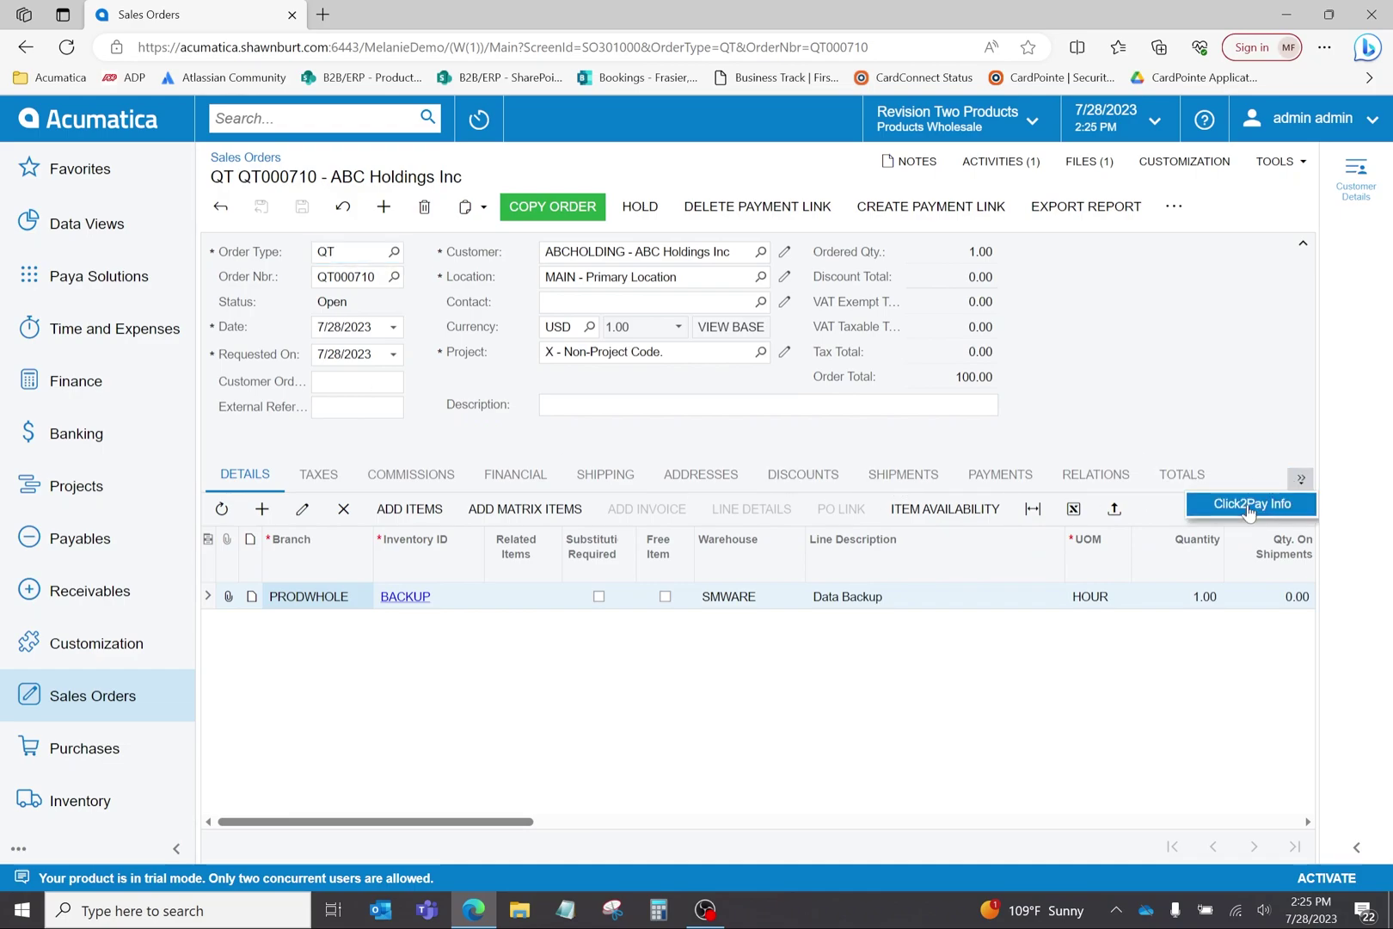
{"action": "left_click", "coordinate": [1248, 507]}
{"action": "left_click_drag", "start_coordinate": [757, 780], "coordinate": [847, 765]}
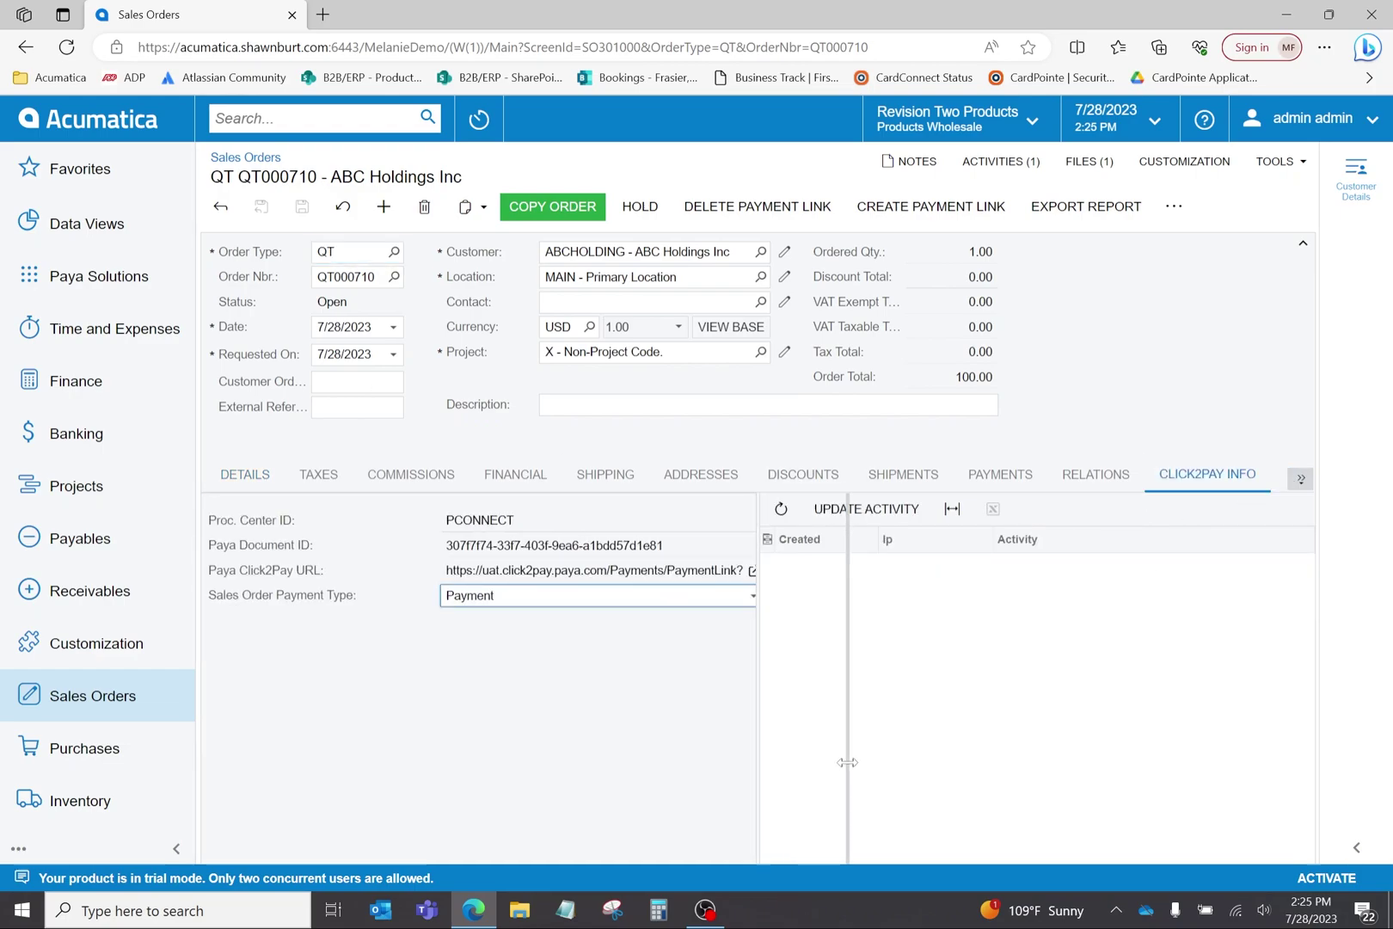
{"action": "left_click", "coordinate": [724, 211]}
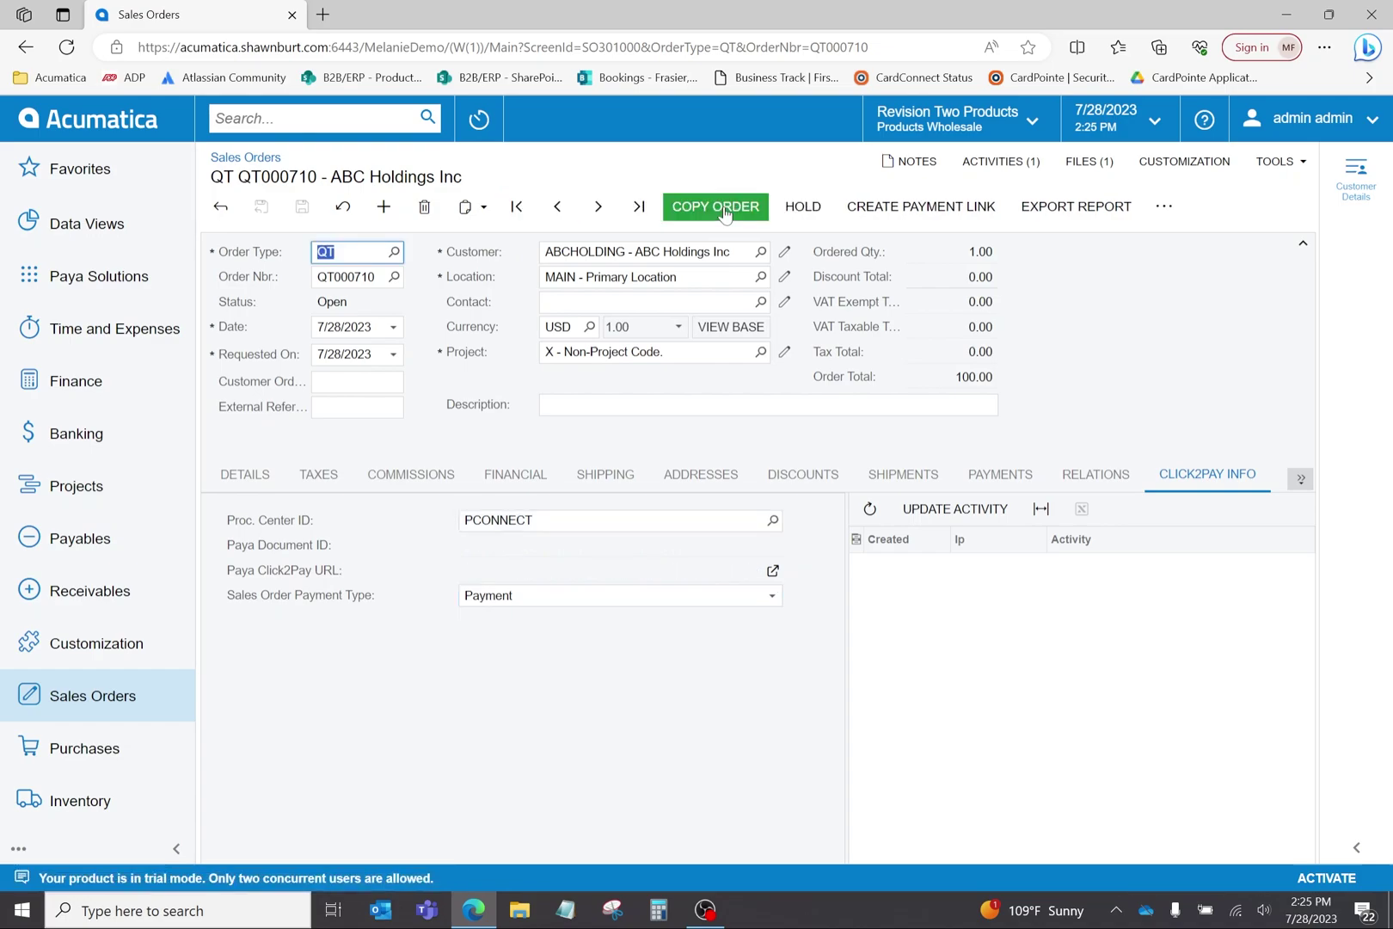